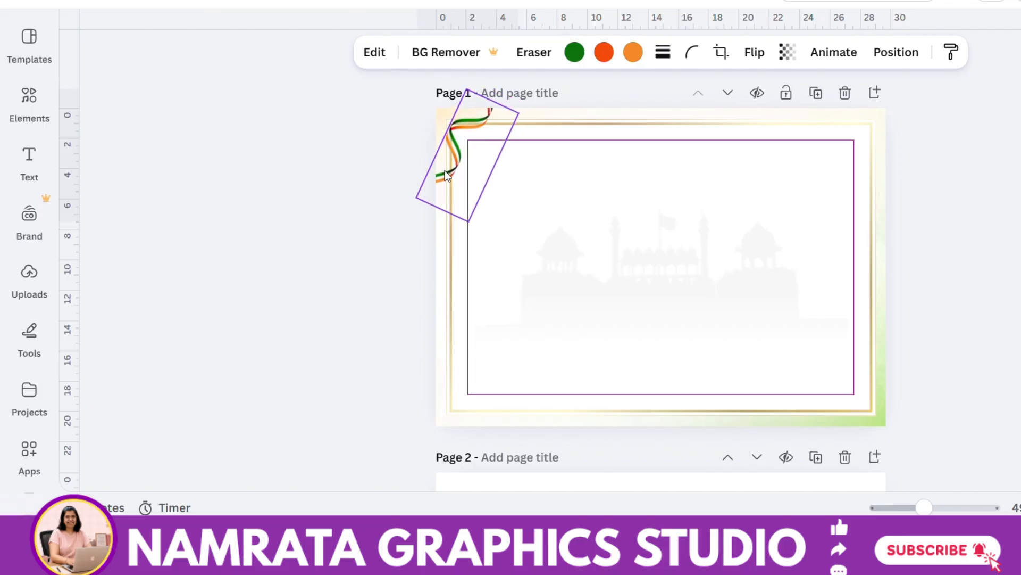
# Shrink the tricolour ribbon and fit it into the upper-left corner of the certificate frame.
pyautogui.moveTo(468, 221); pyautogui.dragTo(468, 196)
pyautogui.moveTo(466, 143); pyautogui.dragTo(456, 151)
pyautogui.click(360, 144)
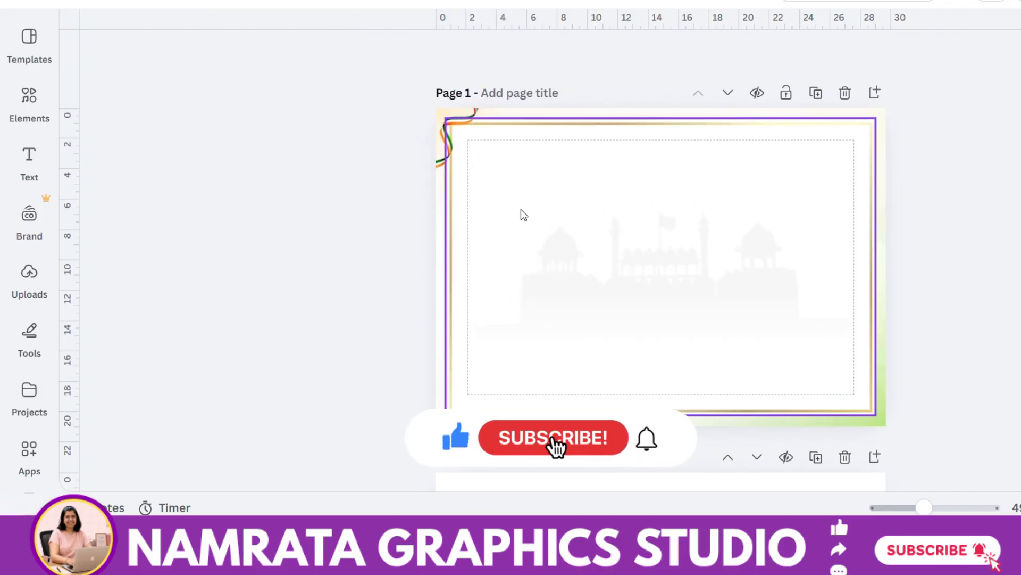
pyautogui.click(941, 507)
pyautogui.scroll(3, 885, 372)
pyautogui.click(284, 180)
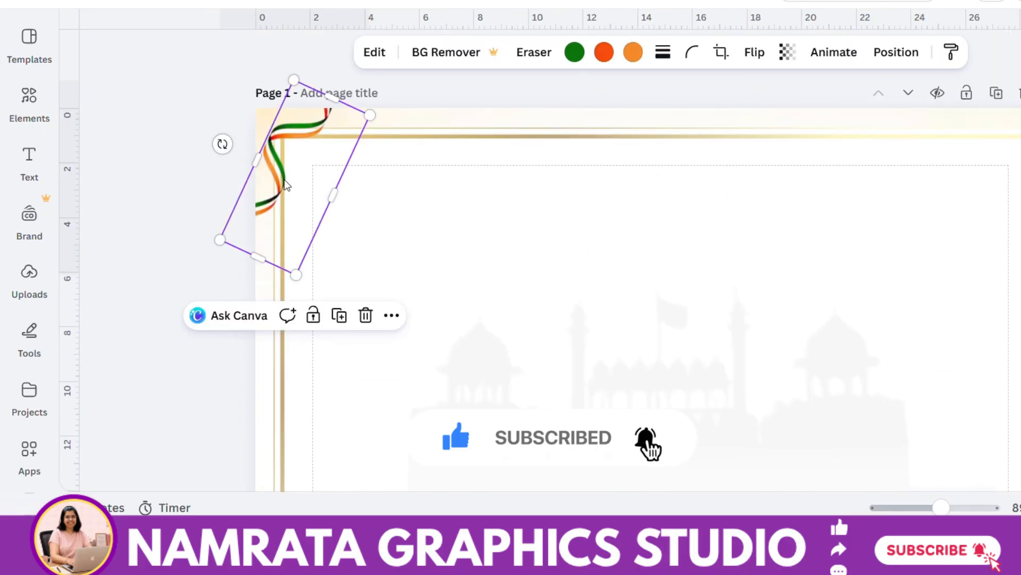
pyautogui.moveTo(284, 180); pyautogui.dragTo(286, 204)
# Crop the ribbon to its lower part, duplicate it in alignment, and crop the copy to the upper part.
pyautogui.moveTo(367, 148); pyautogui.dragTo(304, 163)
pyautogui.click(334, 109)
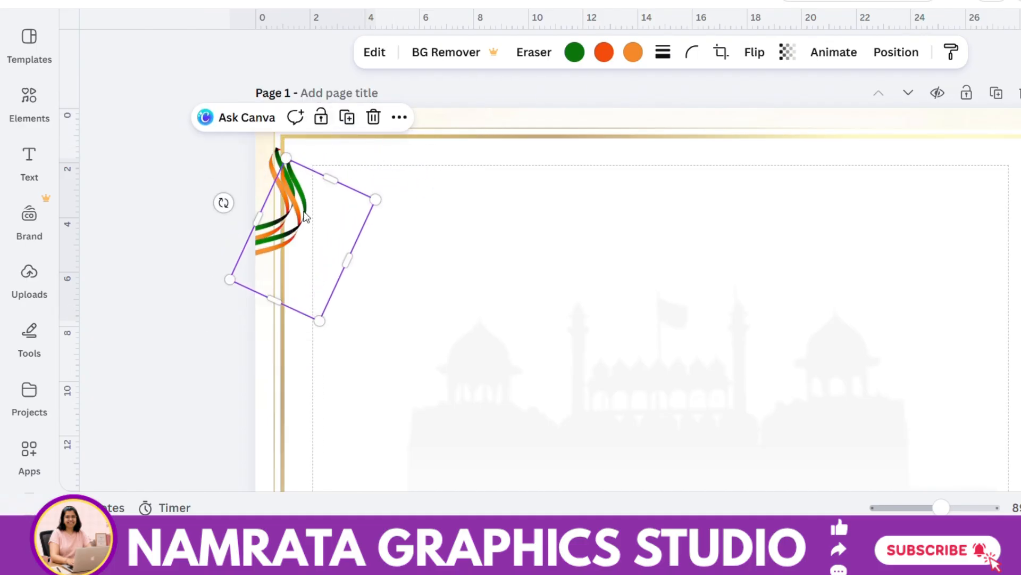
pyautogui.moveTo(303, 205); pyautogui.dragTo(350, 109)
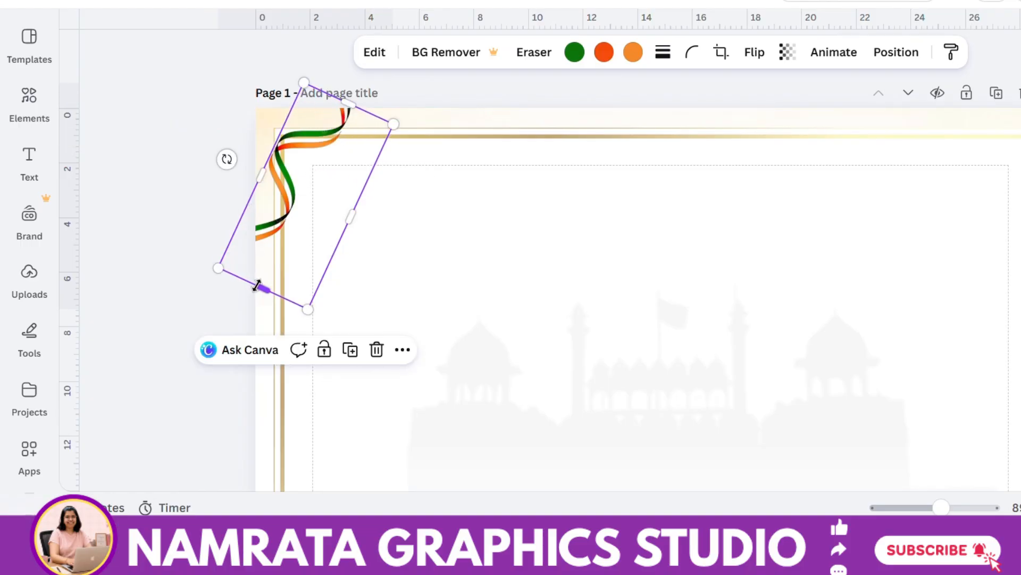
pyautogui.moveTo(260, 288); pyautogui.dragTo(306, 168)
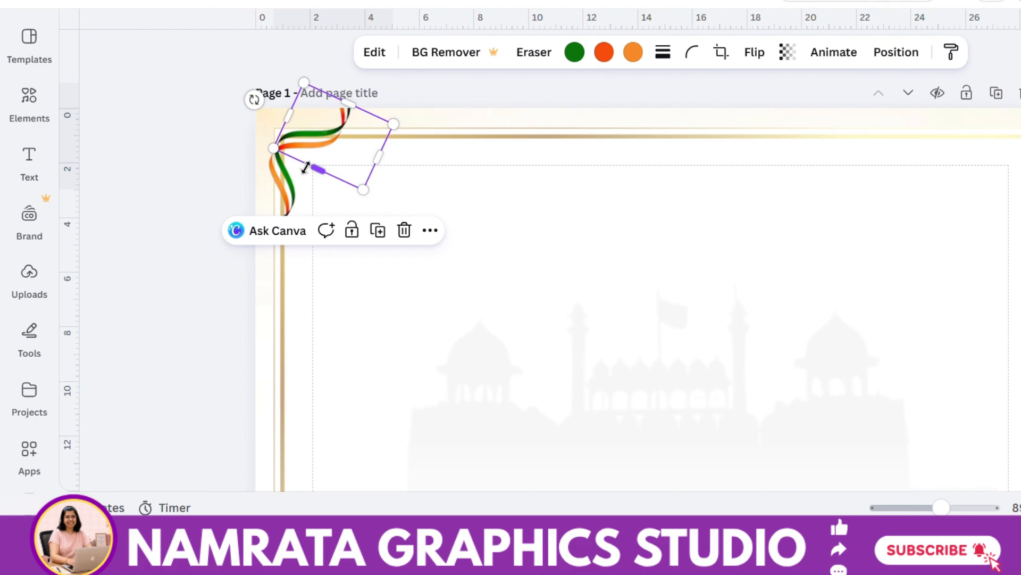
# Send the upper ribbon piece one layer backward relative to the gold frame.
pyautogui.click(897, 51)
pyautogui.click(291, 199)
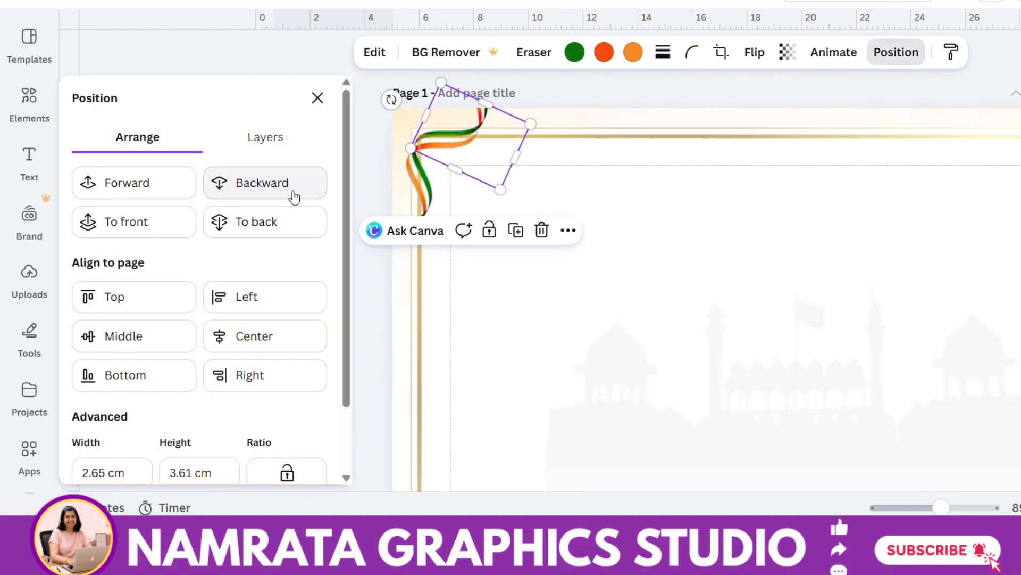
pyautogui.click(318, 98)
pyautogui.click(277, 165)
pyautogui.click(237, 185)
pyautogui.click(305, 145)
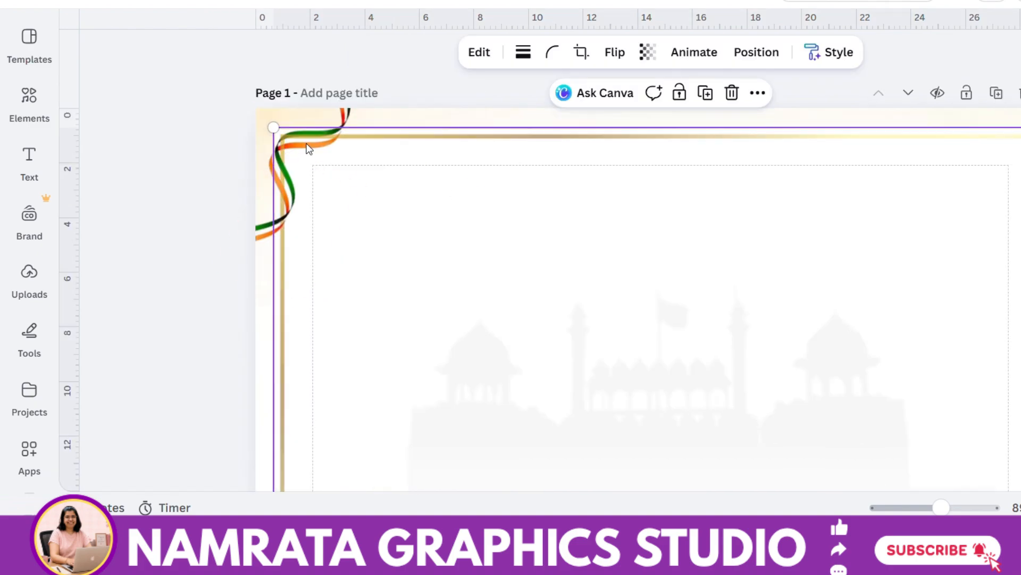
# Trim the lower edge of the upper ribbon piece to about 2.4 × 3.6 cm where the two pieces meet.
pyautogui.click(341, 120)
pyautogui.moveTo(318, 169); pyautogui.dragTo(318, 164)
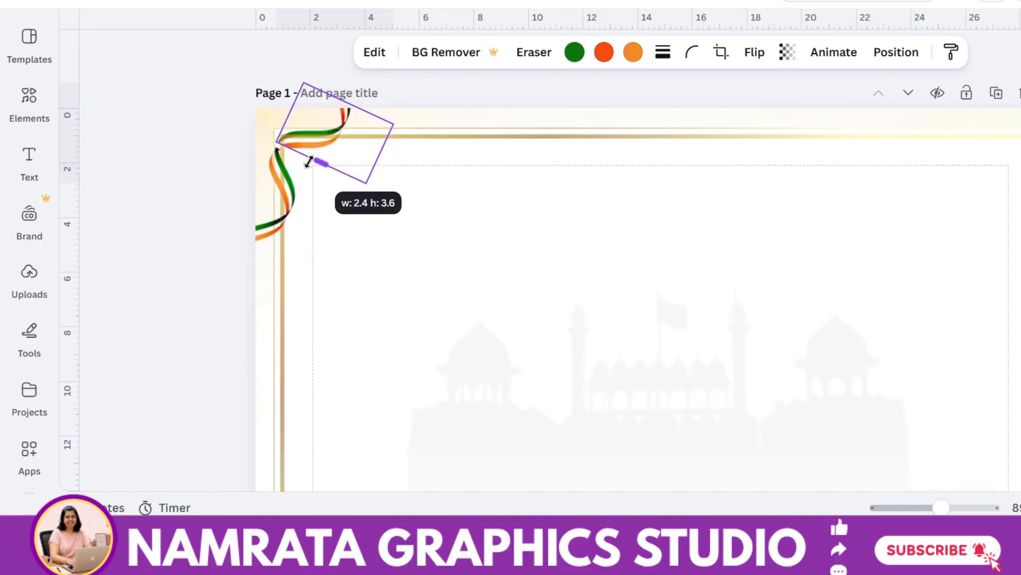
pyautogui.moveTo(309, 161); pyautogui.dragTo(310, 162)
pyautogui.click(227, 184)
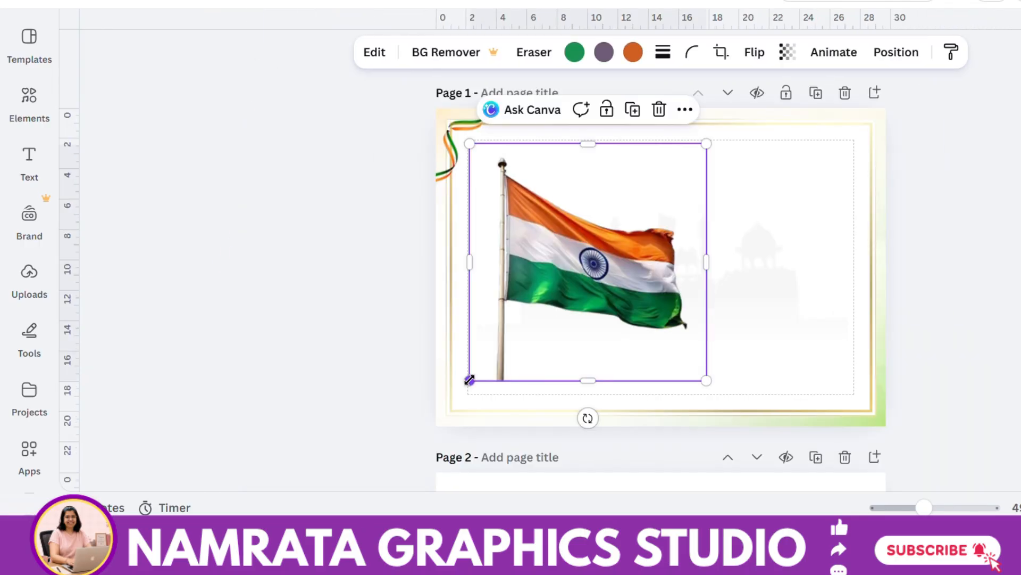
# Shrink the Indian flag image, place it over the page's upper-right corner, and flip it horizontally.
pyautogui.moveTo(470, 380); pyautogui.dragTo(647, 201)
pyautogui.moveTo(663, 190); pyautogui.dragTo(408, 282)
pyautogui.moveTo(482, 269); pyautogui.dragTo(828, 200)
pyautogui.click(755, 51)
pyautogui.click(745, 100)
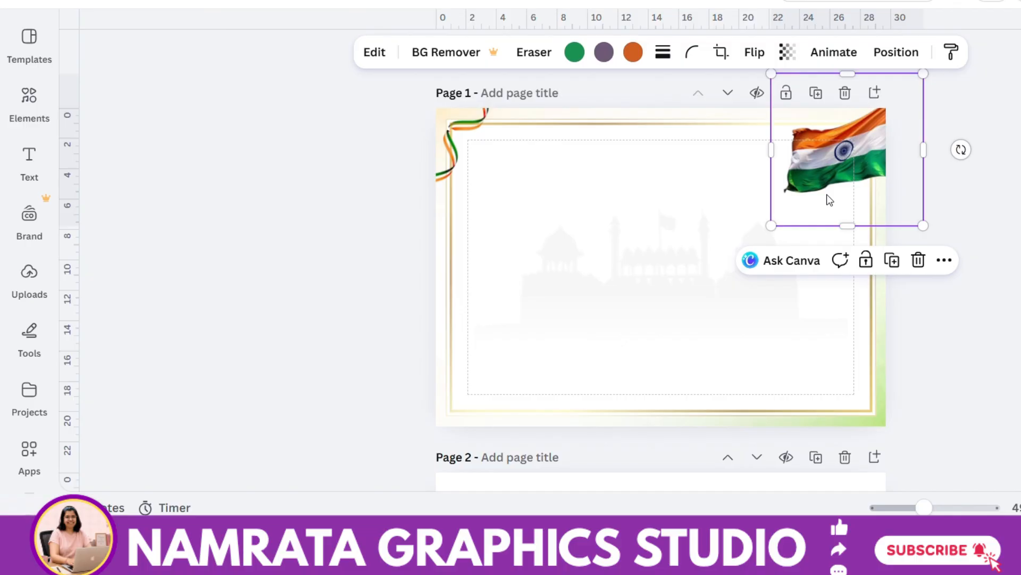
pyautogui.click(787, 51)
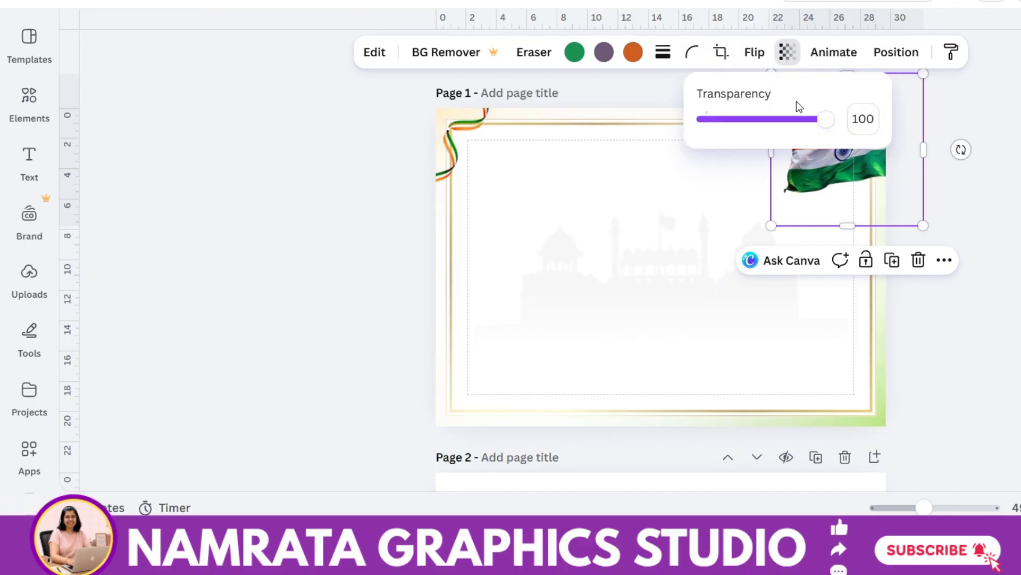
pyautogui.moveTo(814, 117); pyautogui.dragTo(807, 116)
pyautogui.click(656, 251)
# Shrink the flag further, crop off its pole side, and place it inside the upper-right corner of the frame.
pyautogui.click(799, 174)
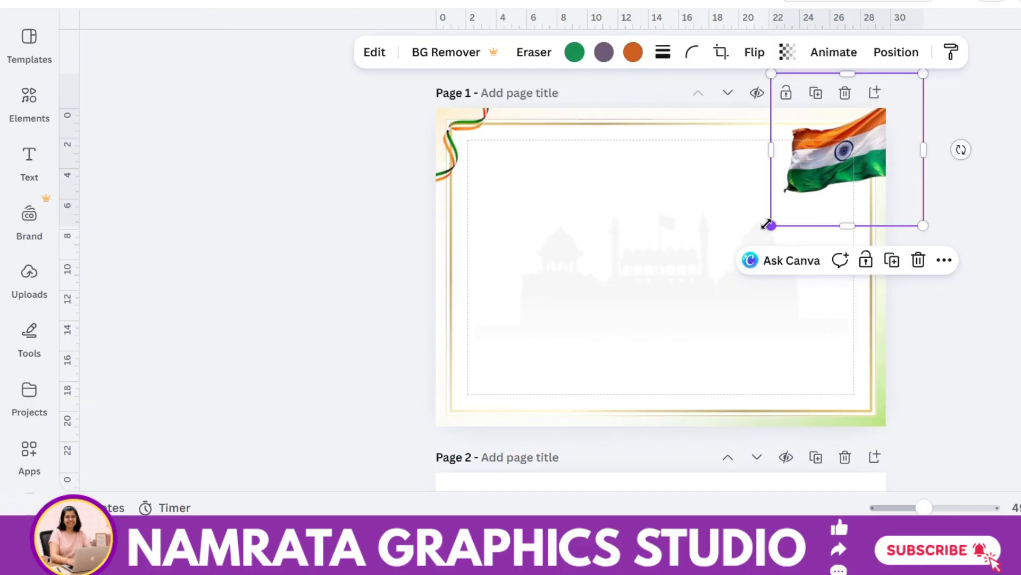
pyautogui.moveTo(767, 224); pyautogui.dragTo(791, 201)
pyautogui.moveTo(812, 160); pyautogui.dragTo(756, 171)
pyautogui.click(321, 206)
pyautogui.click(762, 149)
pyautogui.moveTo(773, 163)
pyautogui.mouseDown()
pyautogui.moveTo(784, 163)
pyautogui.moveTo(765, 176)
pyautogui.mouseUp()
# Nudge the flag so its cropped edge lines up with the right side of the gold frame.
pyautogui.click(836, 253)
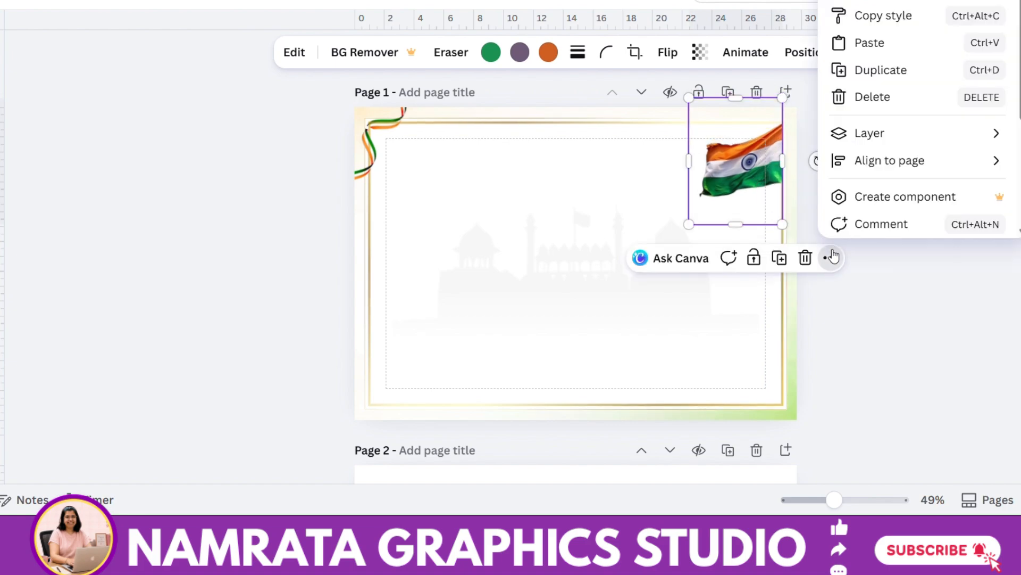
pyautogui.click(827, 273)
pyautogui.moveTo(833, 489); pyautogui.dragTo(855, 499)
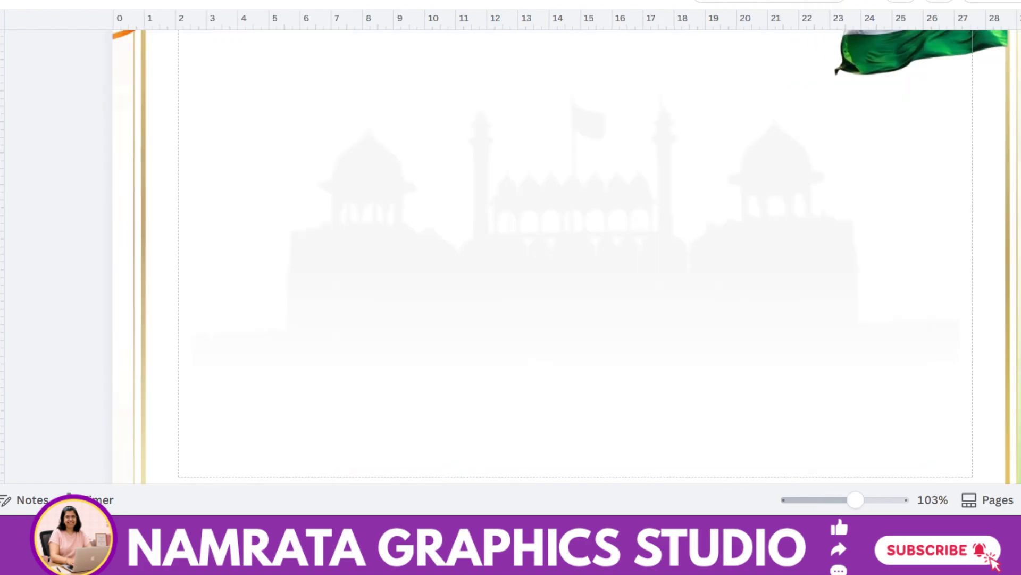
pyautogui.scroll(3, 958, 213)
pyautogui.click(968, 188)
pyautogui.moveTo(969, 188); pyautogui.dragTo(971, 187)
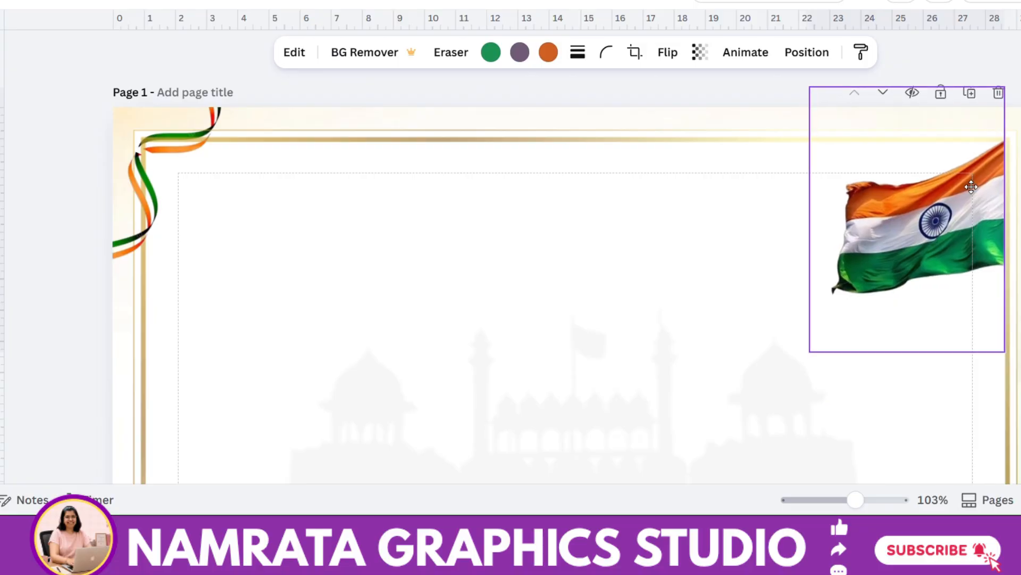
pyautogui.click(1018, 205)
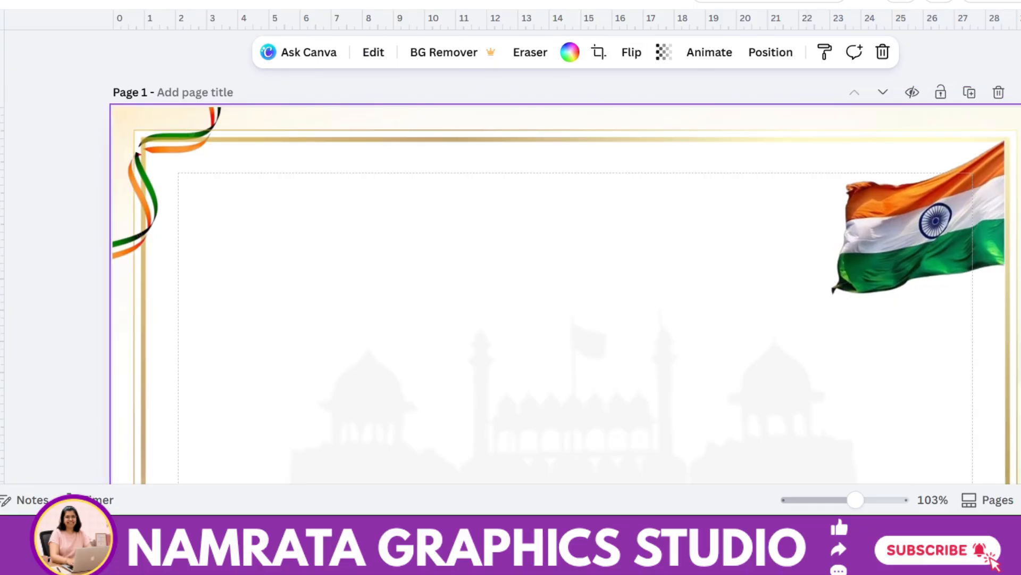
# Apply Image Blender's linear fade to the flag's right edge with strength 27 and save it.
pyautogui.moveTo(846, 502); pyautogui.dragTo(836, 501)
pyautogui.click(838, 188)
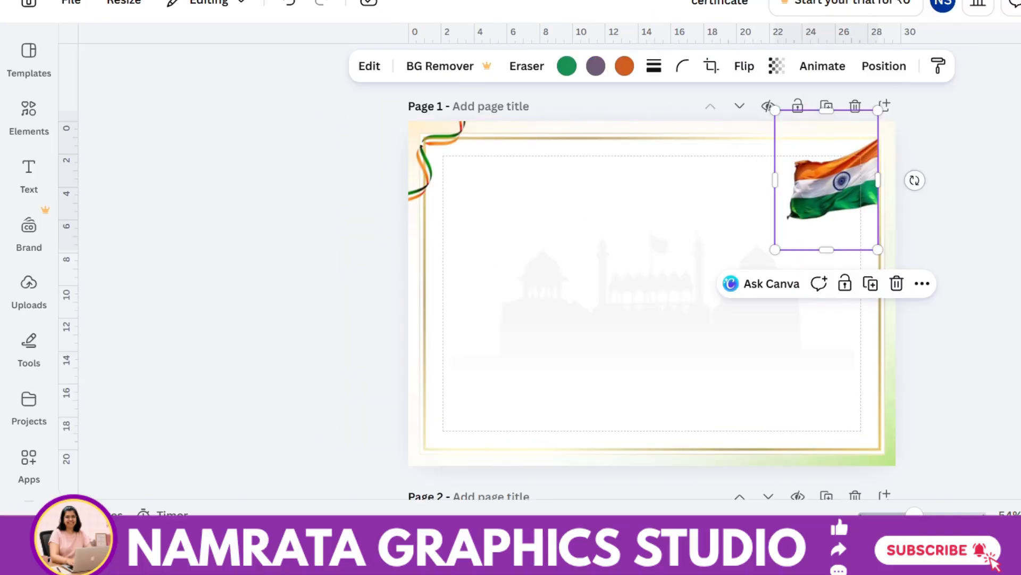
pyautogui.click(20, 473)
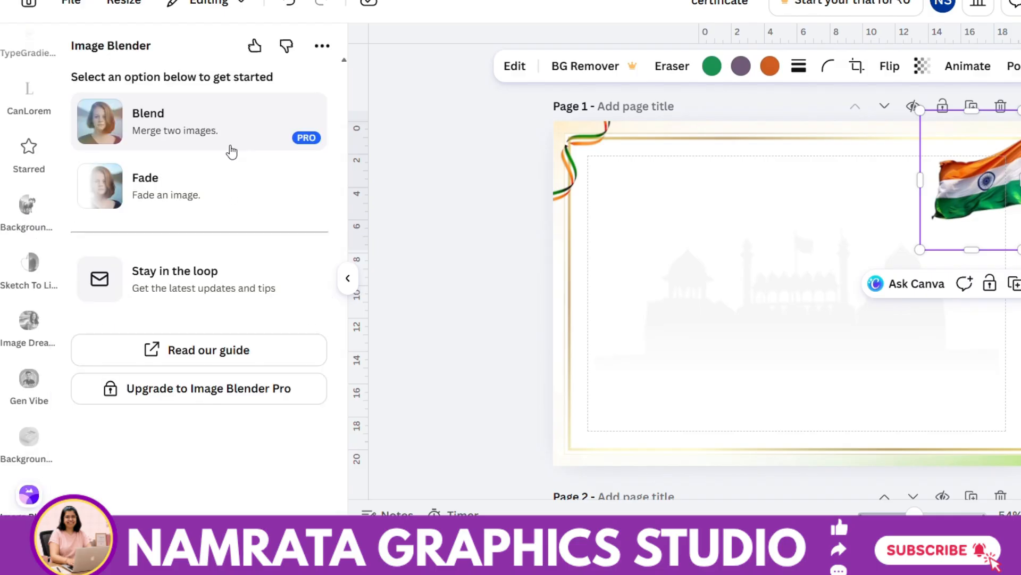
pyautogui.click(176, 183)
pyautogui.click(137, 181)
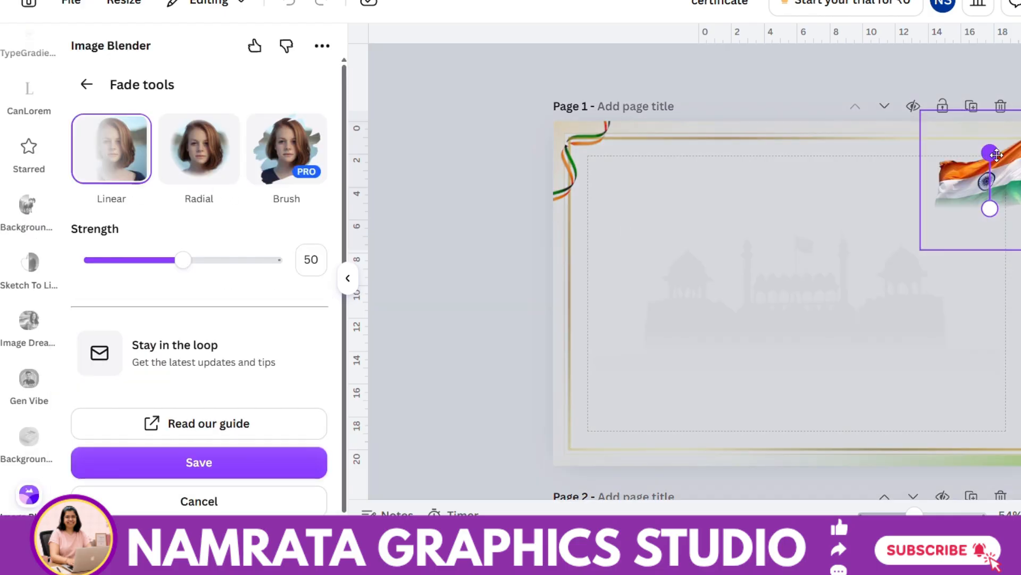
pyautogui.moveTo(996, 155); pyautogui.dragTo(958, 187)
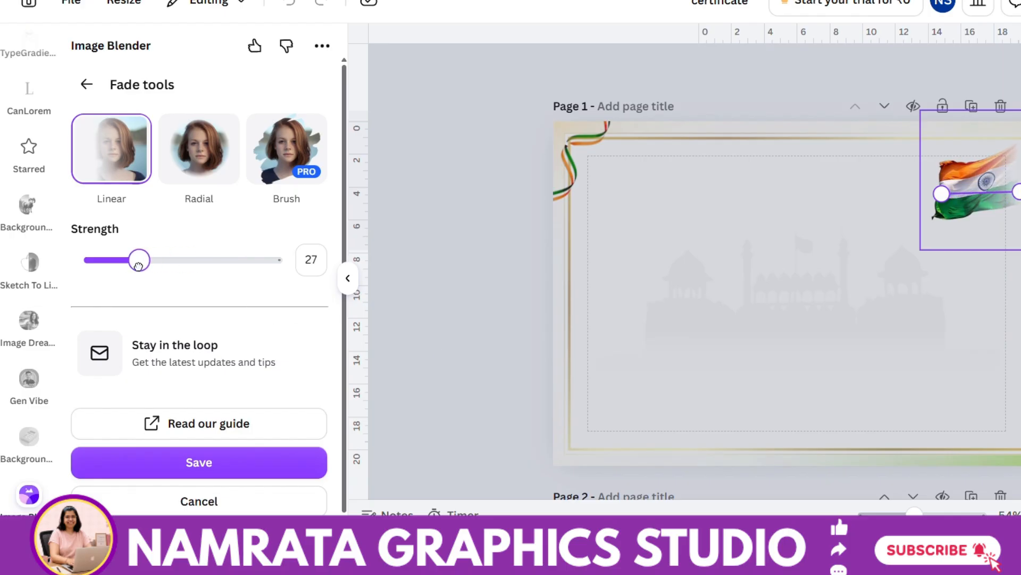
pyautogui.click(203, 461)
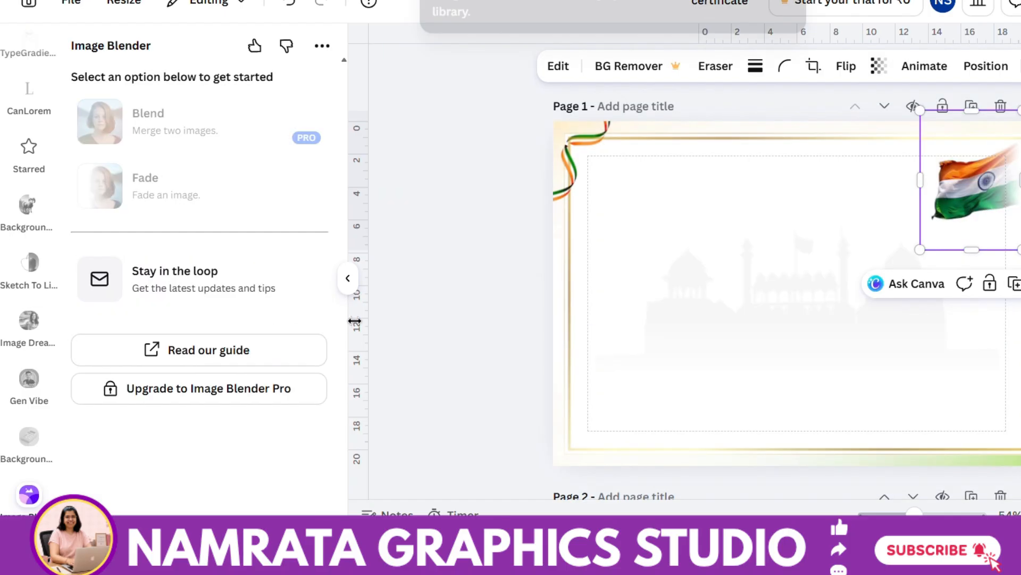
pyautogui.click(348, 277)
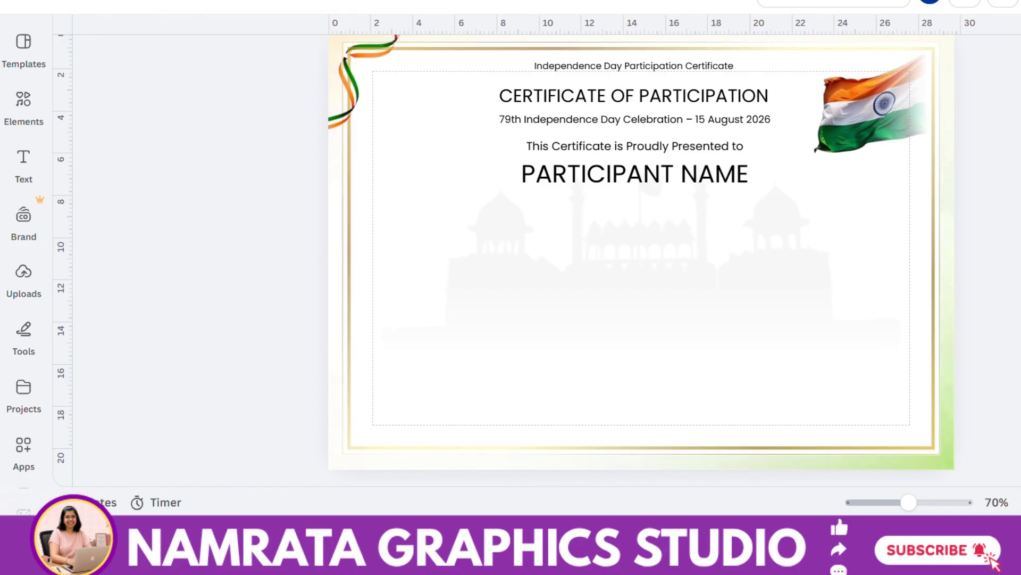
# Move the lower text lines down the page and bring the "CERTIFICATE OF PARTICIPATION" heading into the cleared space.
pyautogui.moveTo(485, 128); pyautogui.dragTo(779, 204)
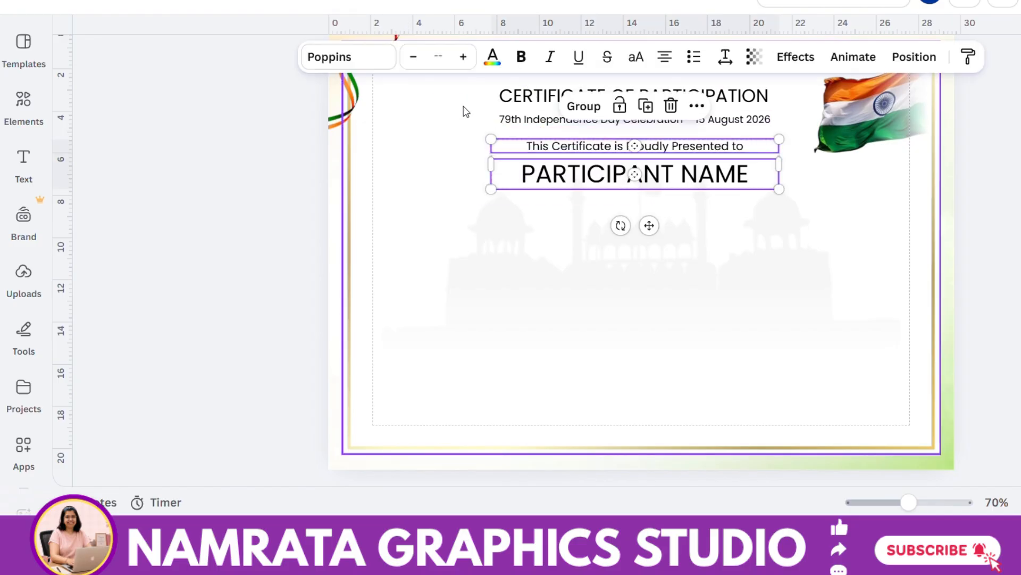
pyautogui.moveTo(647, 182); pyautogui.dragTo(618, 336)
pyautogui.click(686, 187)
pyautogui.moveTo(710, 99); pyautogui.dragTo(703, 179)
# Set the "CERTIFICATE OF PARTICIPATION" heading in the bold style of the Cinzel font.
pyautogui.click(332, 57)
pyautogui.click(174, 324)
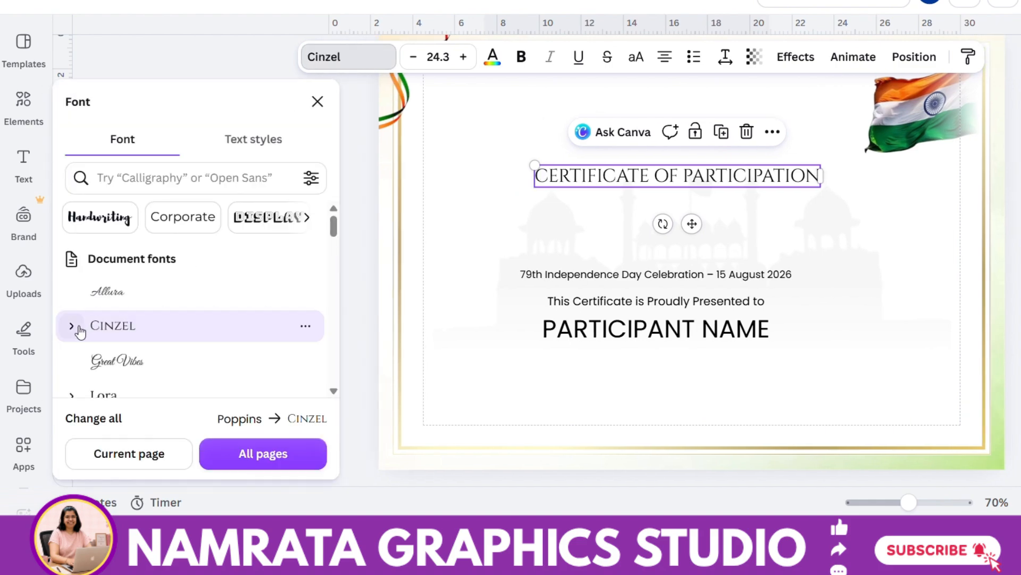
pyautogui.click(78, 328)
pyautogui.click(121, 392)
pyautogui.click(317, 101)
# Move the heading higher on the page and cut "OF PARTICIPATION" out of its text.
pyautogui.click(670, 182)
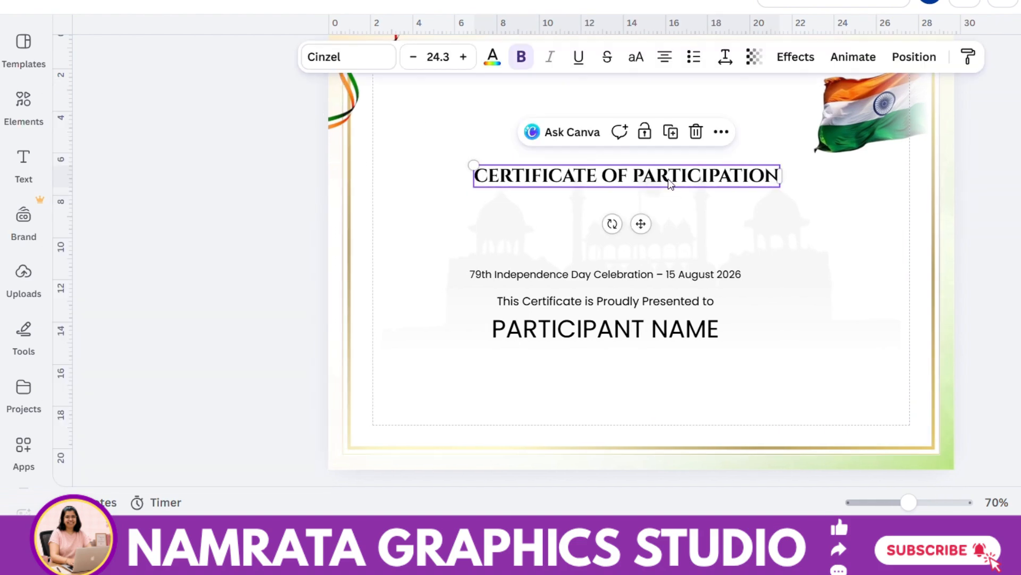
pyautogui.moveTo(669, 183); pyautogui.dragTo(798, 124)
pyautogui.hotkey('ctrl', 'c')
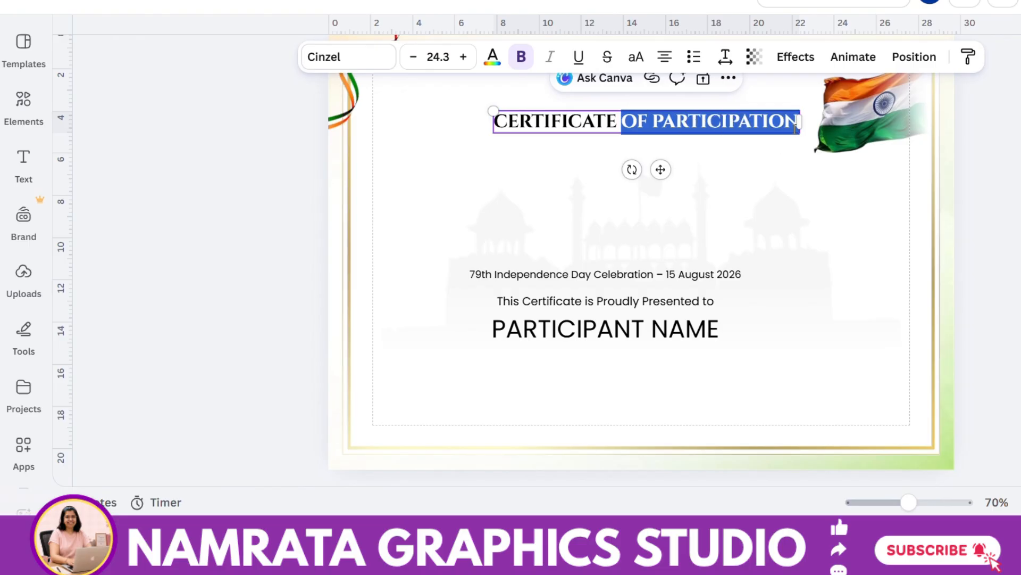
pyautogui.rightClick(798, 124)
pyautogui.click(836, 153)
pyautogui.rightClick(687, 174)
pyautogui.click(688, 121)
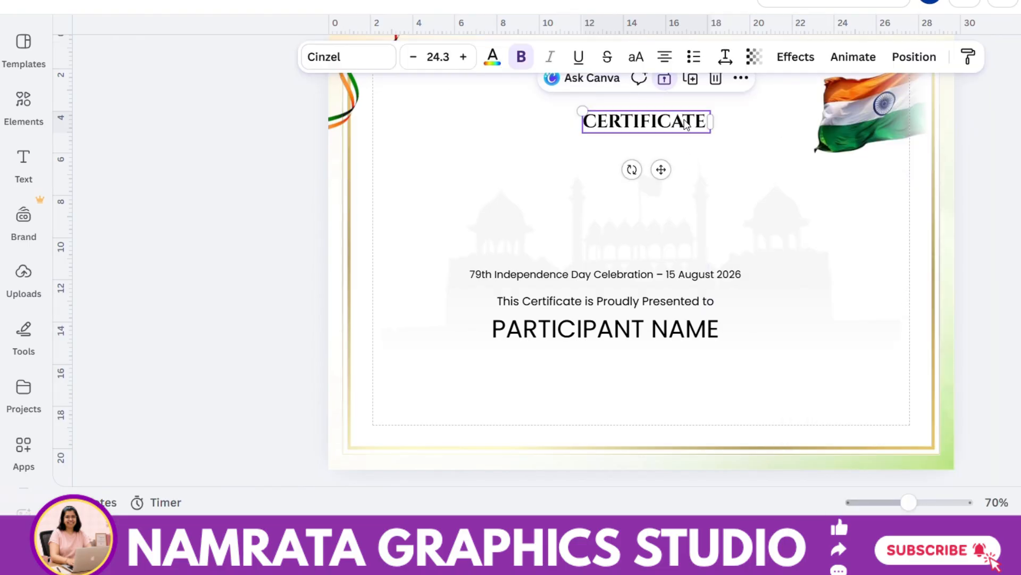
# Duplicate the "CERTIFICATE" heading below itself and replace the copy's text with "OF PARTICIPATION".
pyautogui.click(691, 78)
pyautogui.moveTo(689, 133); pyautogui.dragTo(659, 183)
pyautogui.doubleClick(659, 184)
pyautogui.rightClick(658, 183)
pyautogui.click(681, 199)
# Enlarge the "CERTIFICATE" heading to font size 49.2 and centre it near the top of the page.
pyautogui.click(692, 123)
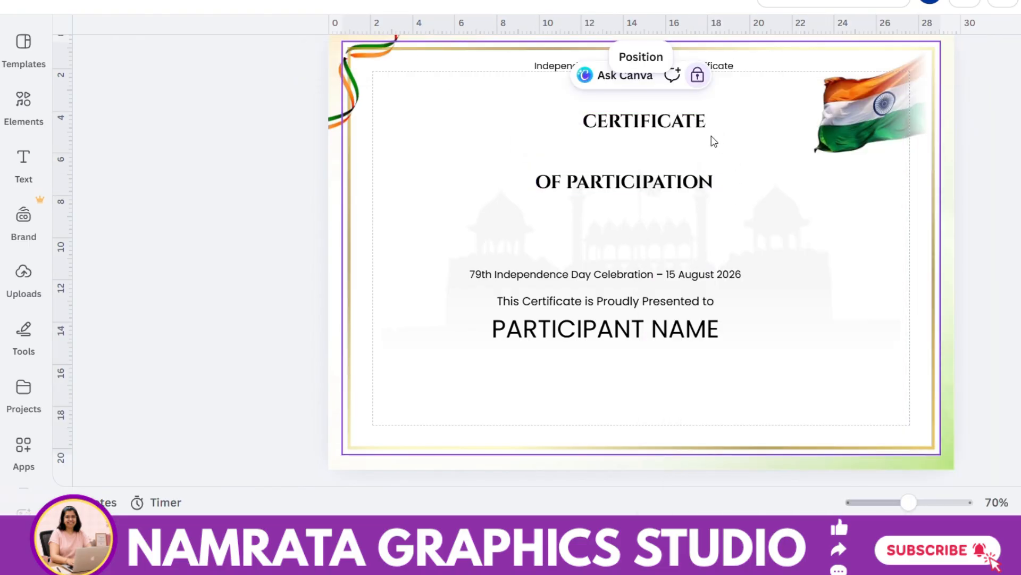
pyautogui.moveTo(713, 129); pyautogui.dragTo(834, 200)
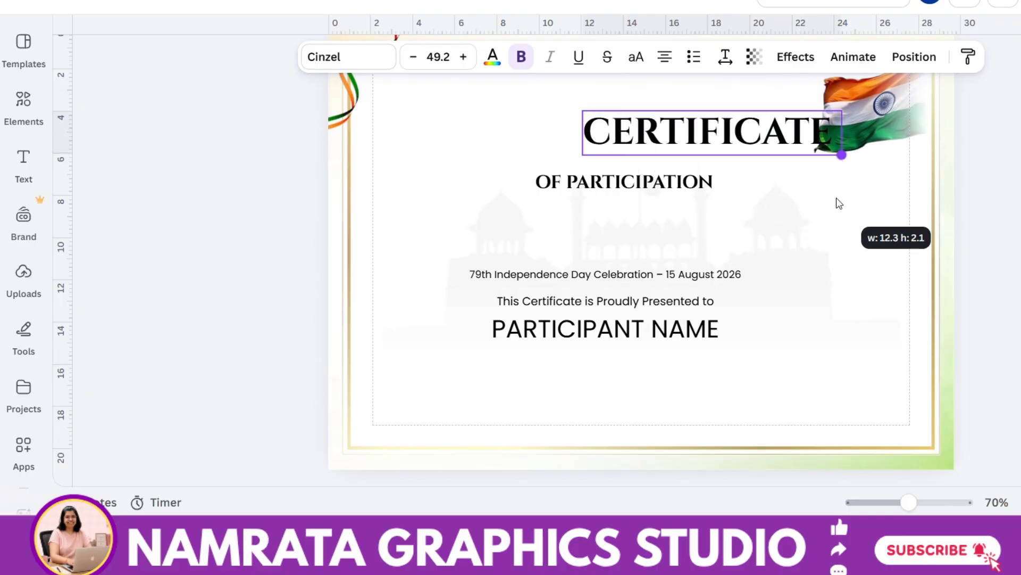
pyautogui.moveTo(766, 147); pyautogui.dragTo(690, 131)
pyautogui.scroll(2, 689, 131)
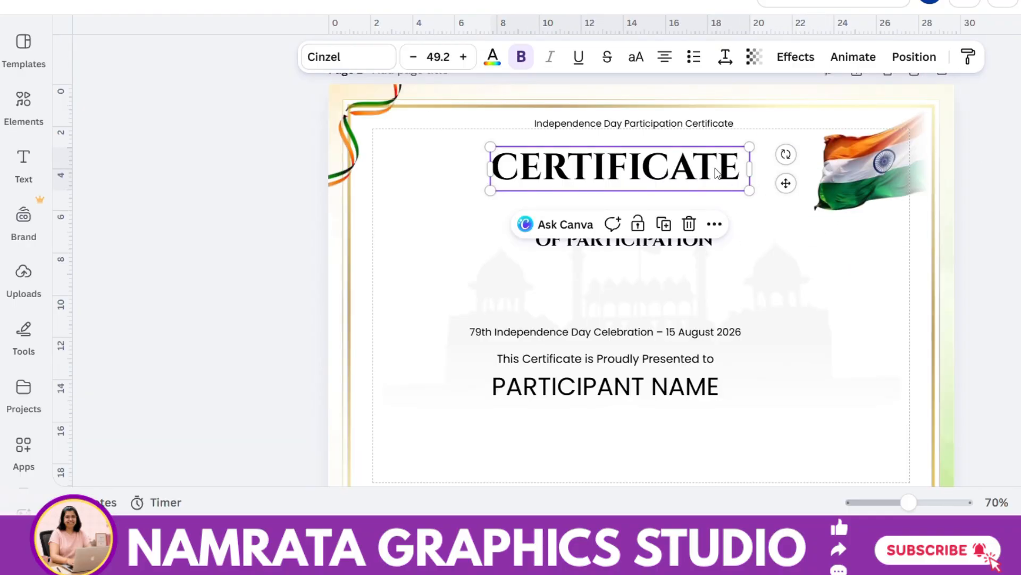
pyautogui.moveTo(713, 166); pyautogui.dragTo(735, 177)
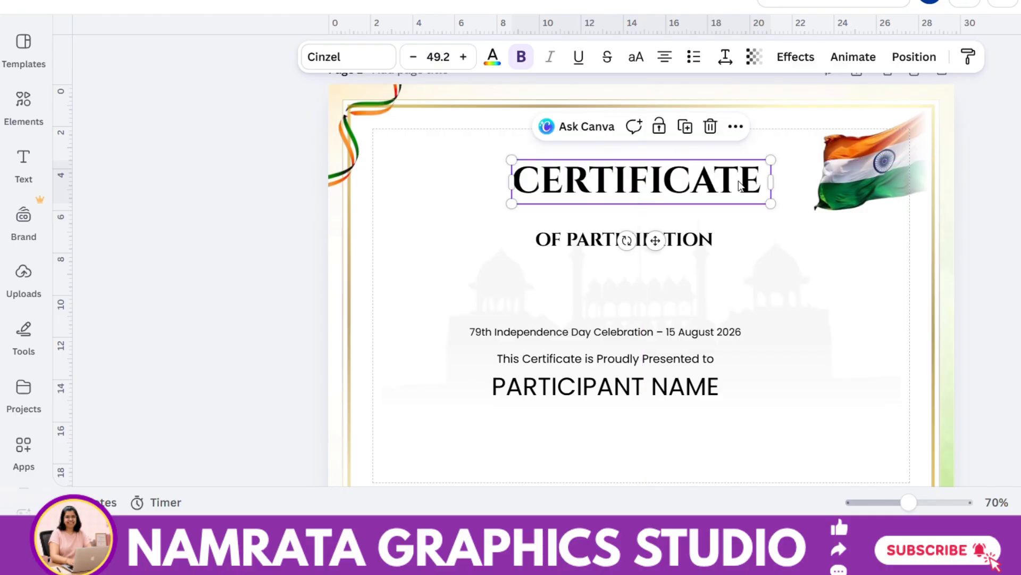
# Place "Independence Day Participation Certificate" just above the main heading and "OF PARTICIPATION" directly beneath it.
pyautogui.click(729, 124)
pyautogui.moveTo(725, 124); pyautogui.dragTo(734, 158)
pyautogui.moveTo(708, 239); pyautogui.dragTo(708, 205)
# Stack the celebration date line, the "Proudly Presented to" line and the participant name, centred beneath the heading.
pyautogui.click(743, 271)
pyautogui.moveTo(669, 338); pyautogui.dragTo(701, 233)
pyautogui.moveTo(687, 366); pyautogui.dragTo(721, 260)
pyautogui.moveTo(611, 290); pyautogui.dragTo(662, 294)
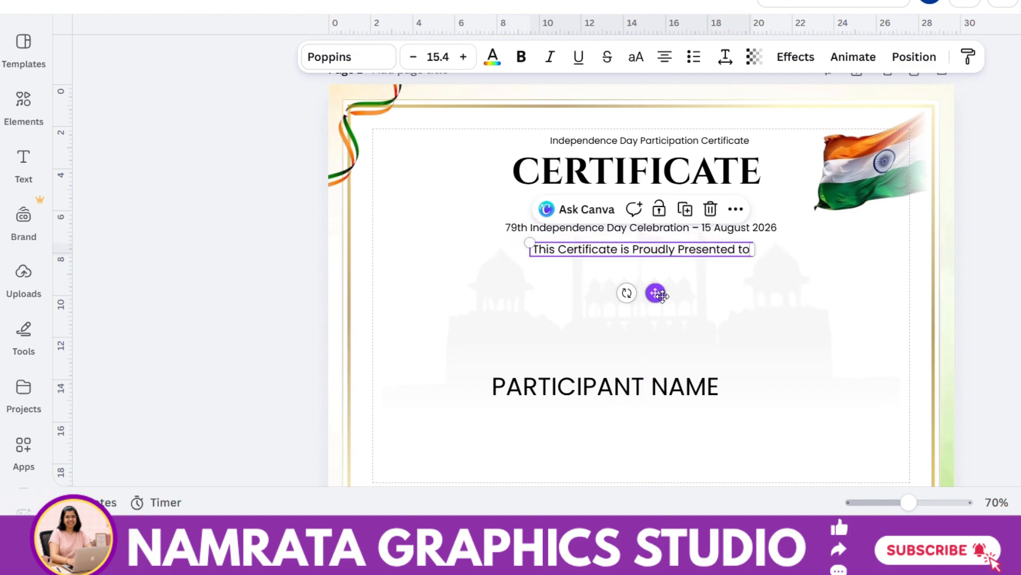
pyautogui.moveTo(690, 397); pyautogui.dragTo(709, 326)
pyautogui.moveTo(771, 319); pyautogui.dragTo(748, 307)
# Set the participant name in the Great Vibes font without all caps and enlarge it to size 58.4.
pyautogui.click(346, 57)
pyautogui.click(110, 364)
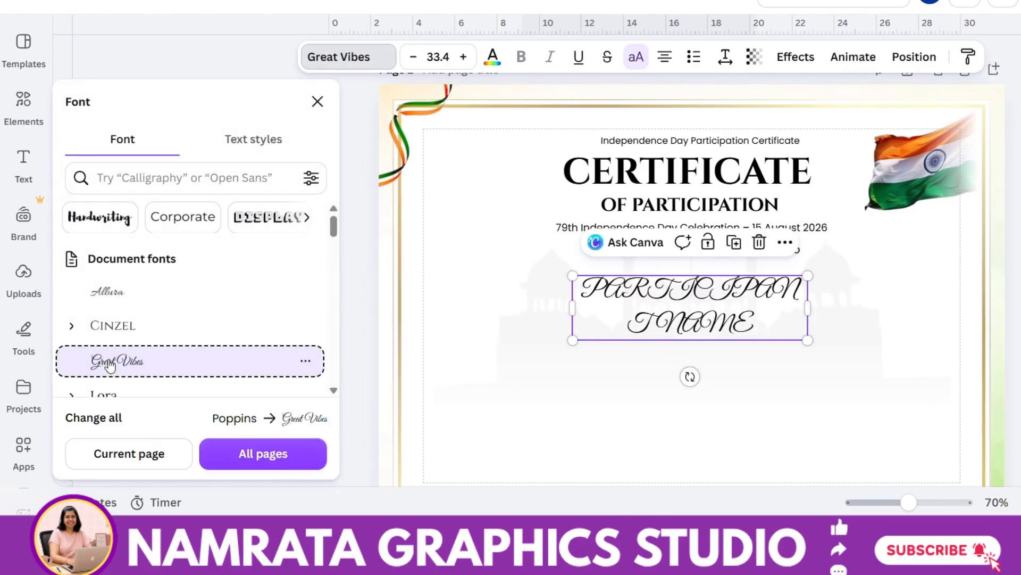
pyautogui.click(630, 59)
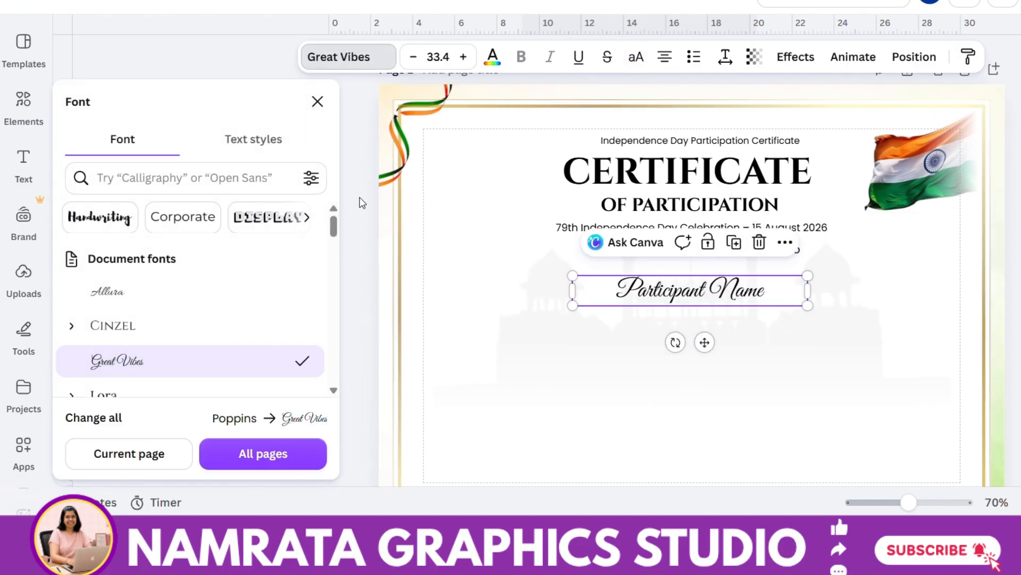
pyautogui.click(317, 102)
pyautogui.click(464, 56)
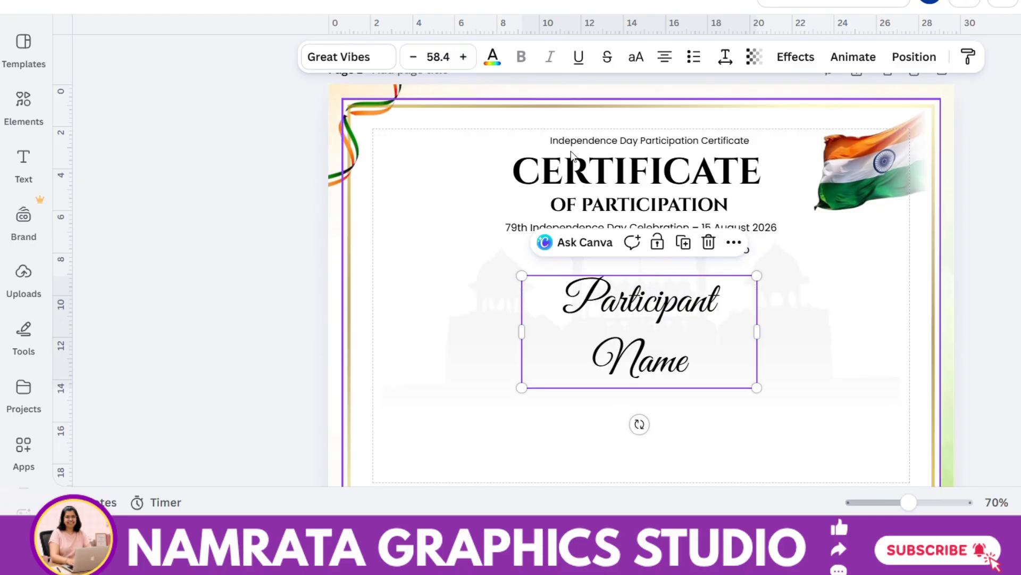
# Widen the participant name's text box so the name fits on one line, and centre it beneath the "Proudly Presented to" line.
pyautogui.moveTo(757, 332); pyautogui.dragTo(748, 309)
pyautogui.click(736, 382)
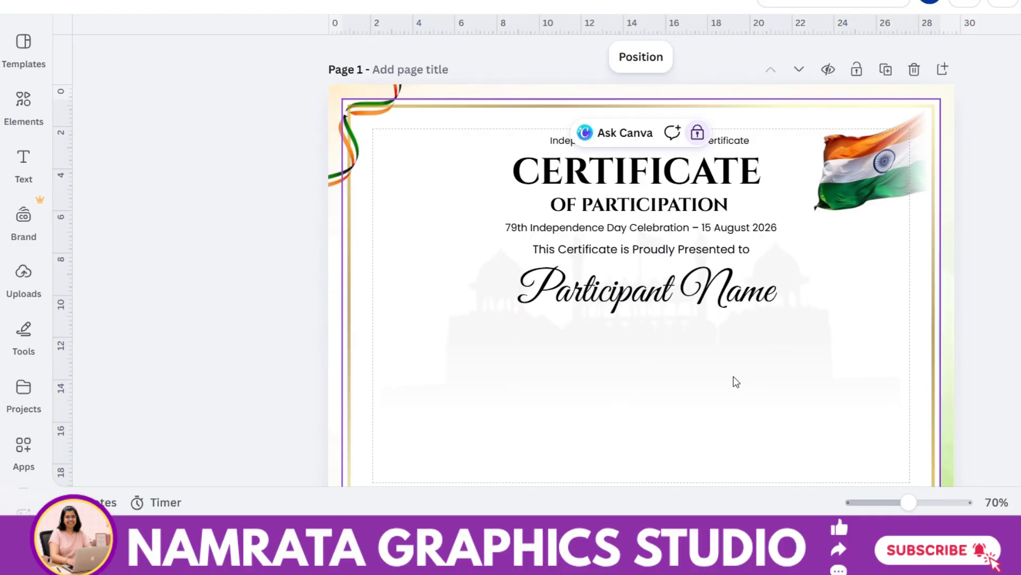
# Add a notched ribbon banner shape and resize it to span the celebration date line as its background.
pyautogui.click(24, 112)
pyautogui.click(103, 407)
pyautogui.click(285, 219)
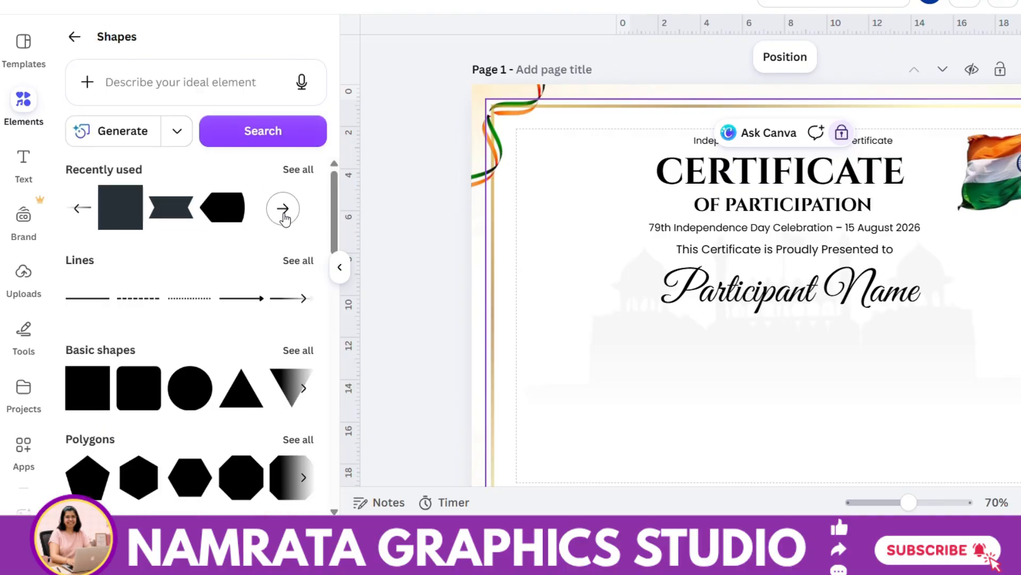
pyautogui.click(167, 214)
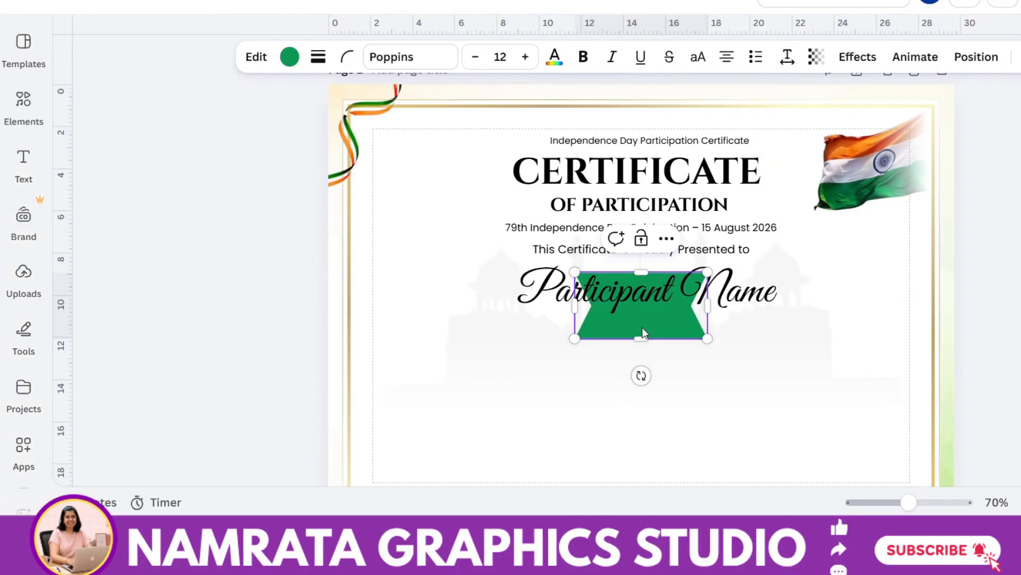
pyautogui.moveTo(641, 337); pyautogui.dragTo(564, 281)
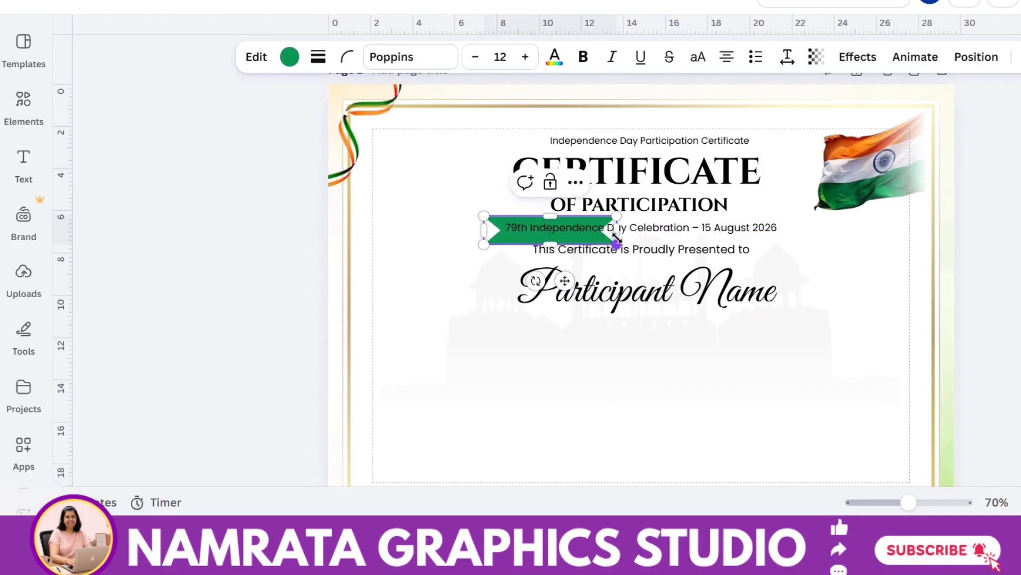
pyautogui.moveTo(616, 239); pyautogui.dragTo(797, 245)
pyautogui.moveTo(642, 245); pyautogui.dragTo(643, 238)
pyautogui.click(351, 57)
pyautogui.click(348, 58)
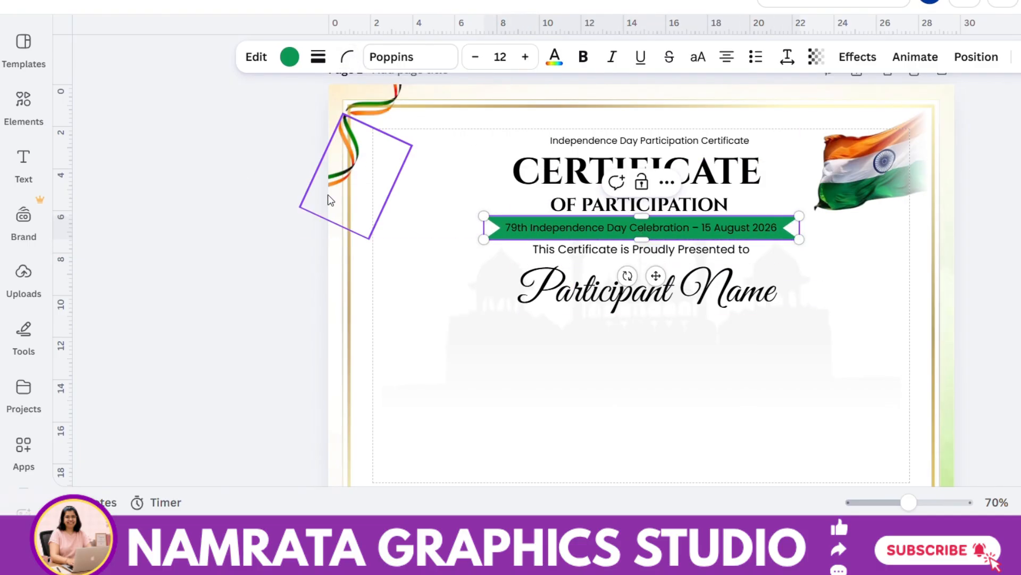
# Recolour the ribbon banner with a deep orange sampled from the saffron band of the flag image.
pyautogui.click(289, 56)
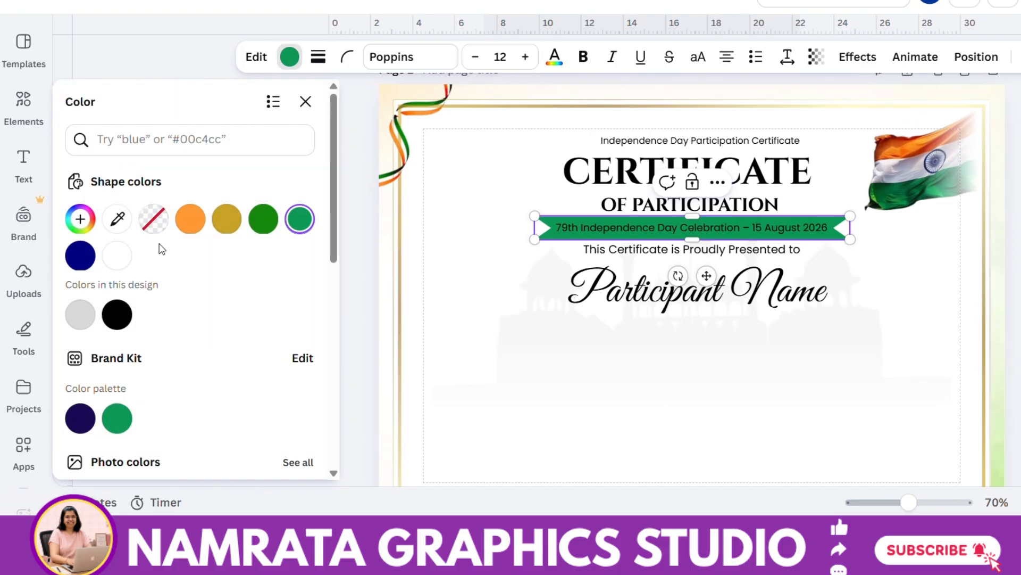
pyautogui.click(197, 222)
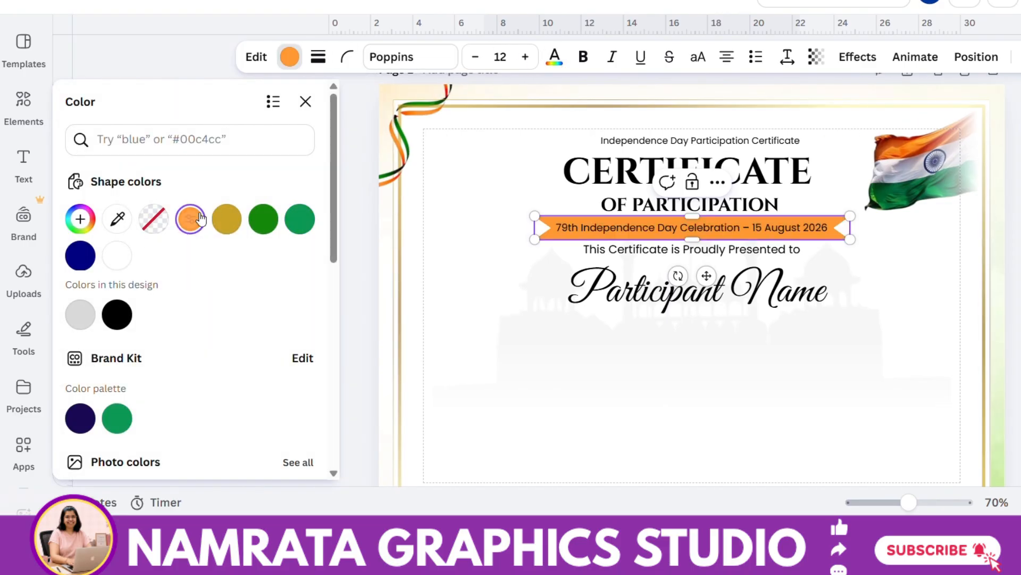
pyautogui.click(80, 219)
pyautogui.click(297, 424)
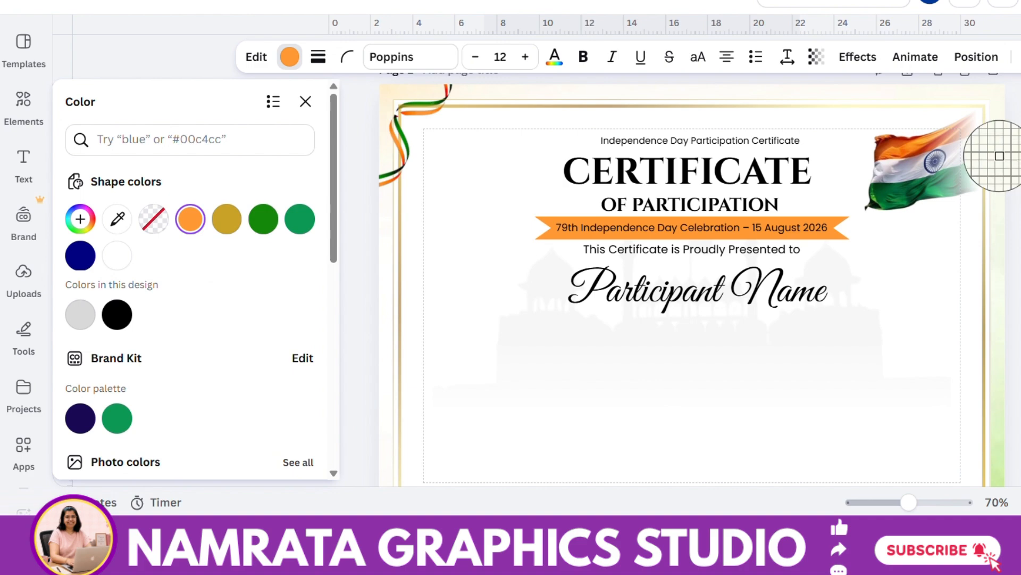
pyautogui.click(931, 141)
pyautogui.click(296, 424)
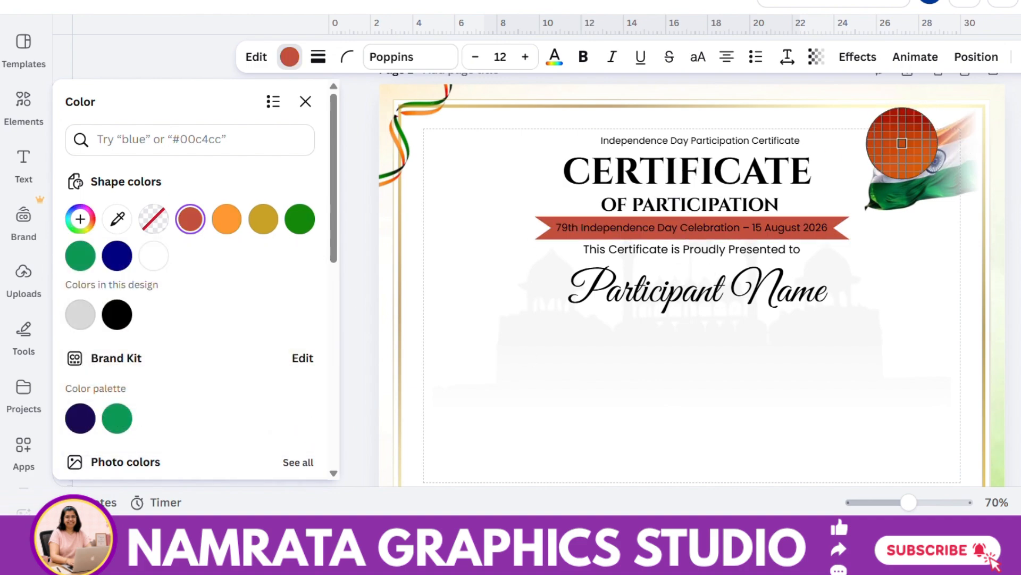
pyautogui.click(903, 140)
pyautogui.click(306, 103)
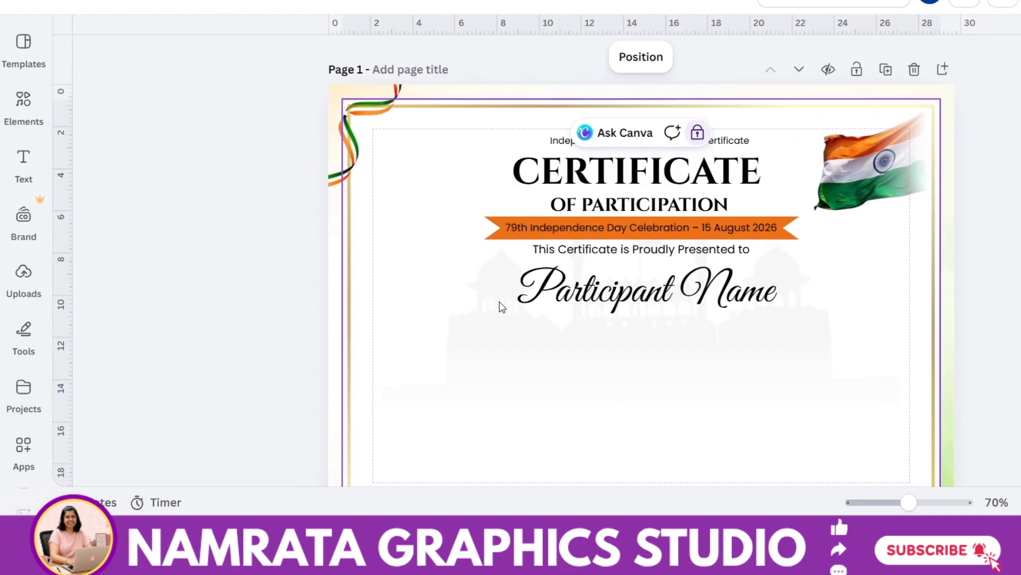
# Set the celebration date line in bold Lora, colour it off-white and enlarge it slightly to fill the orange banner.
pyautogui.click(582, 237)
pyautogui.click(349, 57)
pyautogui.click(133, 396)
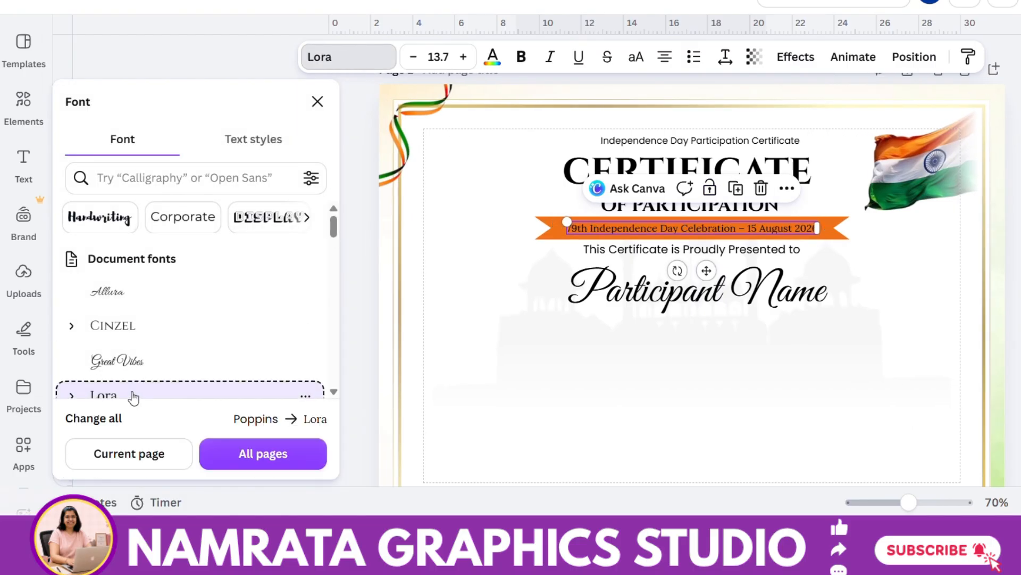
pyautogui.click(492, 57)
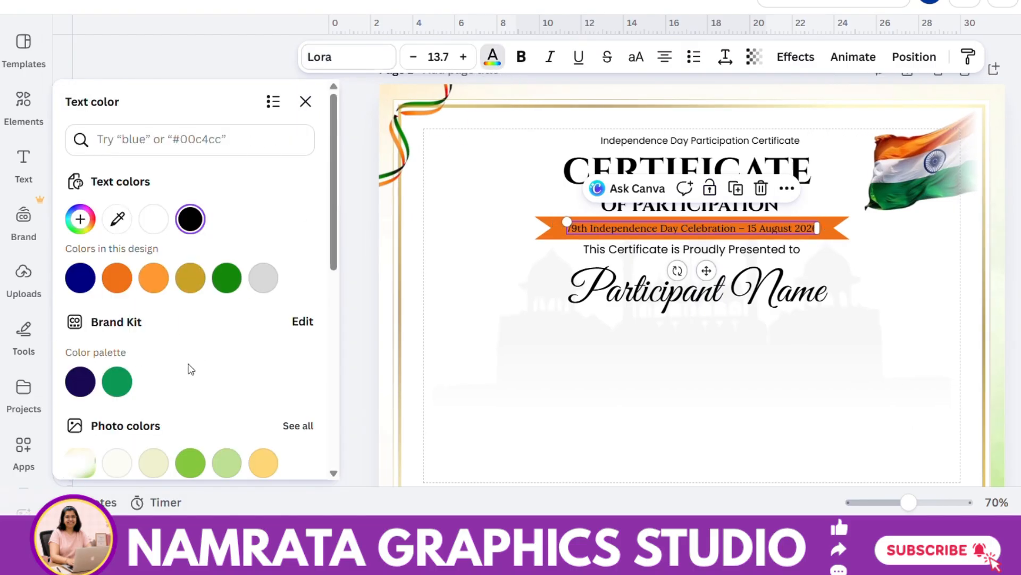
pyautogui.click(128, 469)
pyautogui.click(313, 108)
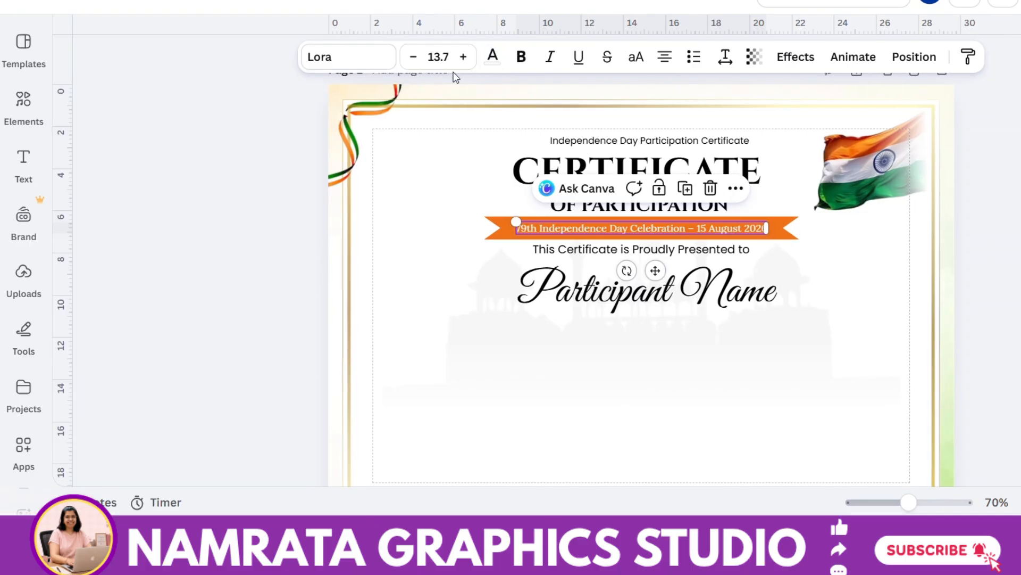
pyautogui.click(465, 57)
pyautogui.click(466, 57)
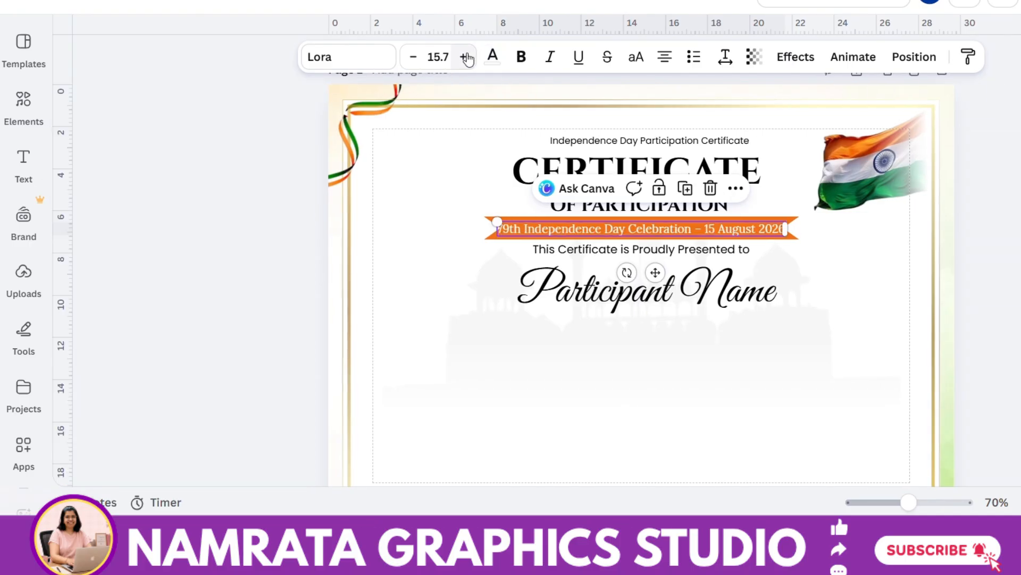
pyautogui.click(413, 56)
pyautogui.click(678, 328)
# Colour the "CERTIFICATE" heading with the design's gold.
pyautogui.click(679, 189)
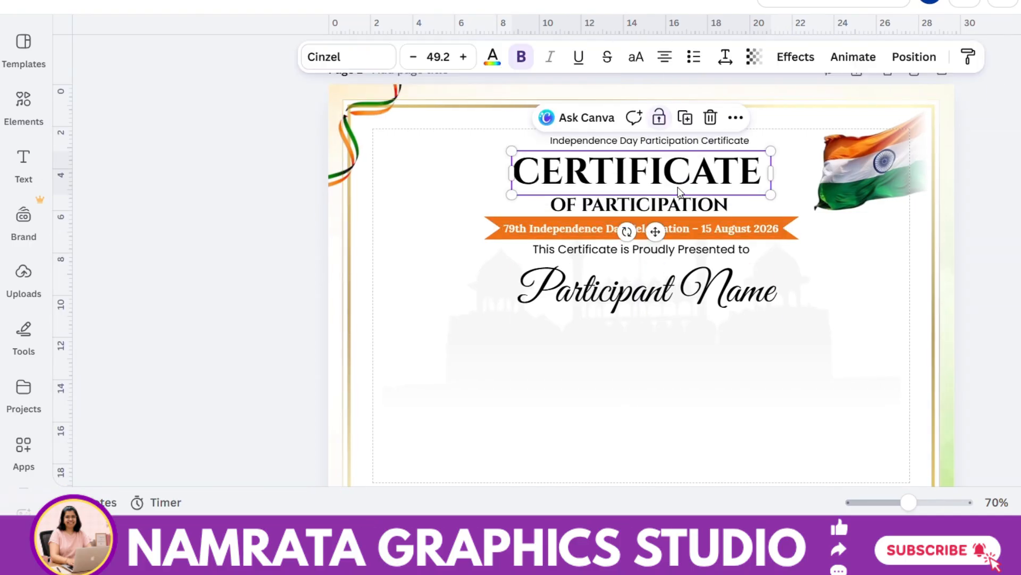
pyautogui.click(488, 60)
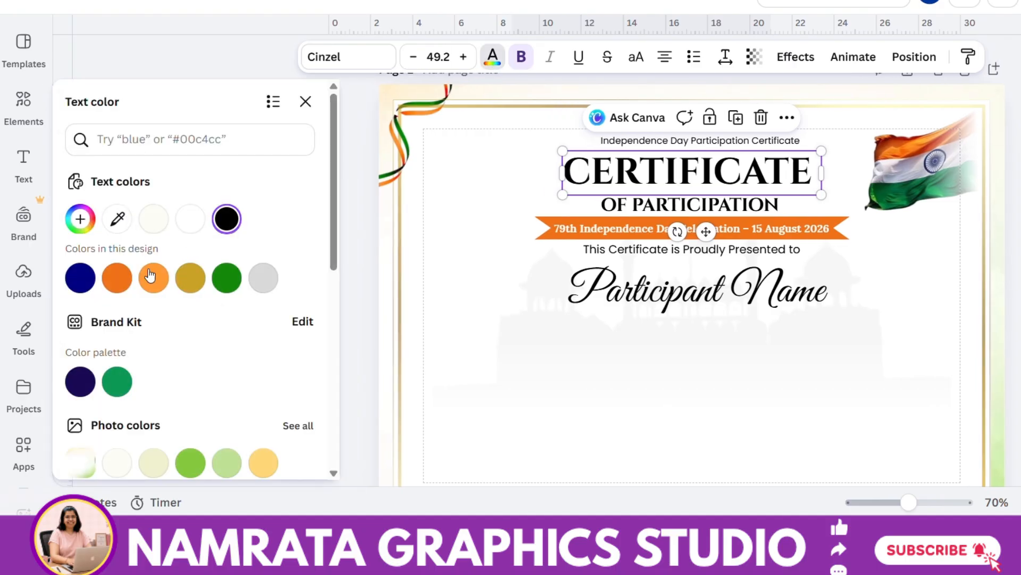
pyautogui.click(191, 278)
pyautogui.click(306, 102)
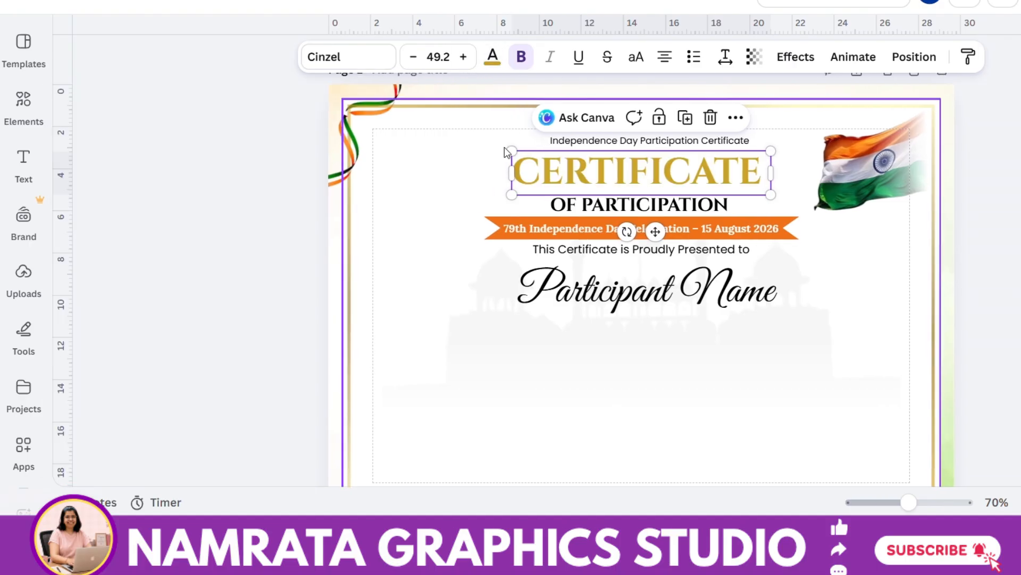
# Give the "CERTIFICATE" heading a gold Drop shadow with offset 36, blur 36 and transparency 100.
pyautogui.click(792, 56)
pyautogui.click(205, 213)
pyautogui.click(269, 184)
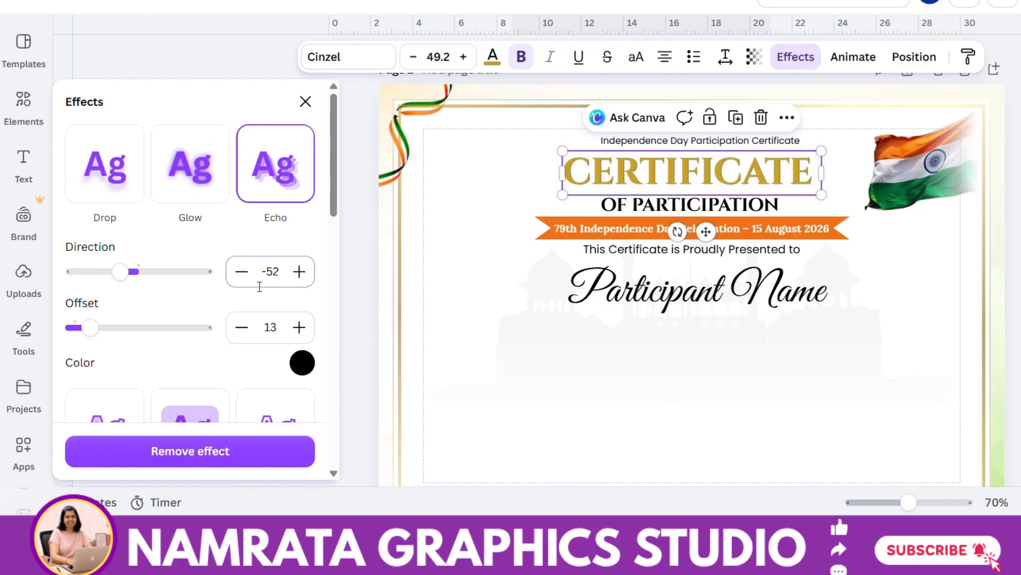
pyautogui.click(303, 363)
pyautogui.click(244, 167)
pyautogui.click(138, 356)
pyautogui.moveTo(109, 311); pyautogui.dragTo(150, 311)
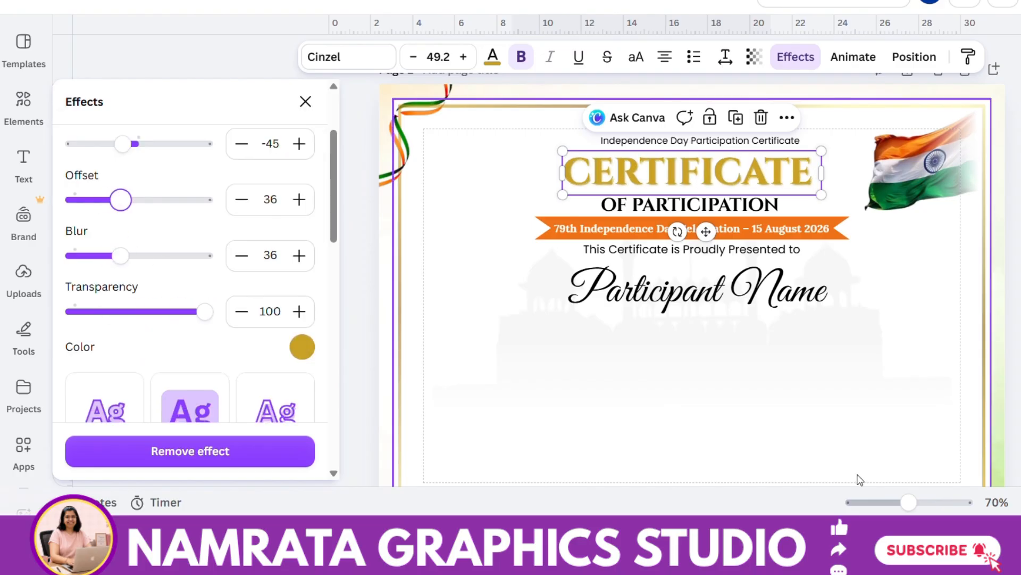
# Adjust the "CERTIFICATE" heading's drop shadow to direction -62 and offset 16.
pyautogui.moveTo(908, 502); pyautogui.dragTo(925, 502)
pyautogui.scroll(3, 681, 260)
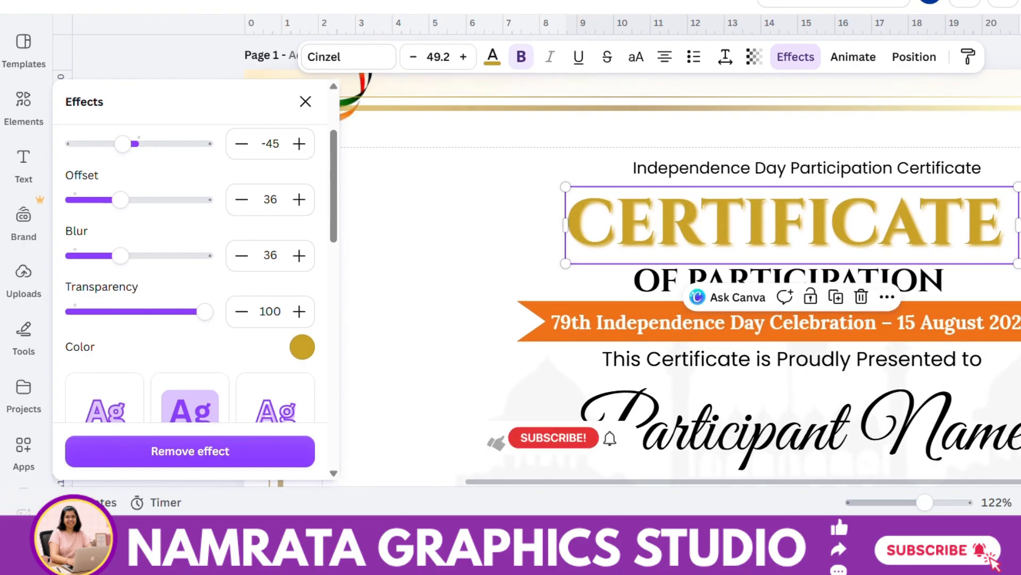
pyautogui.moveTo(922, 497); pyautogui.dragTo(932, 502)
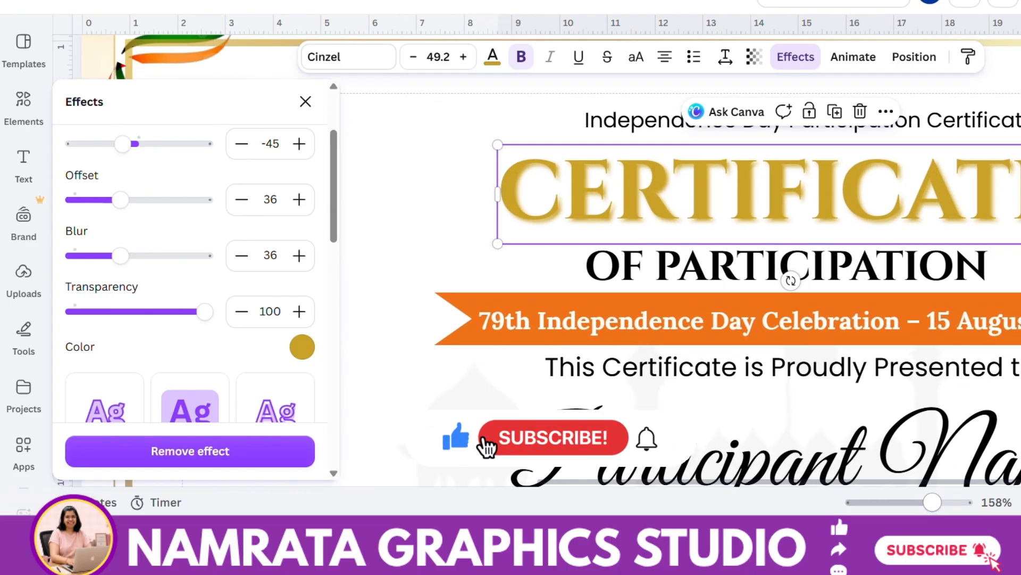
pyautogui.click(122, 202)
pyautogui.moveTo(335, 155); pyautogui.dragTo(334, 134)
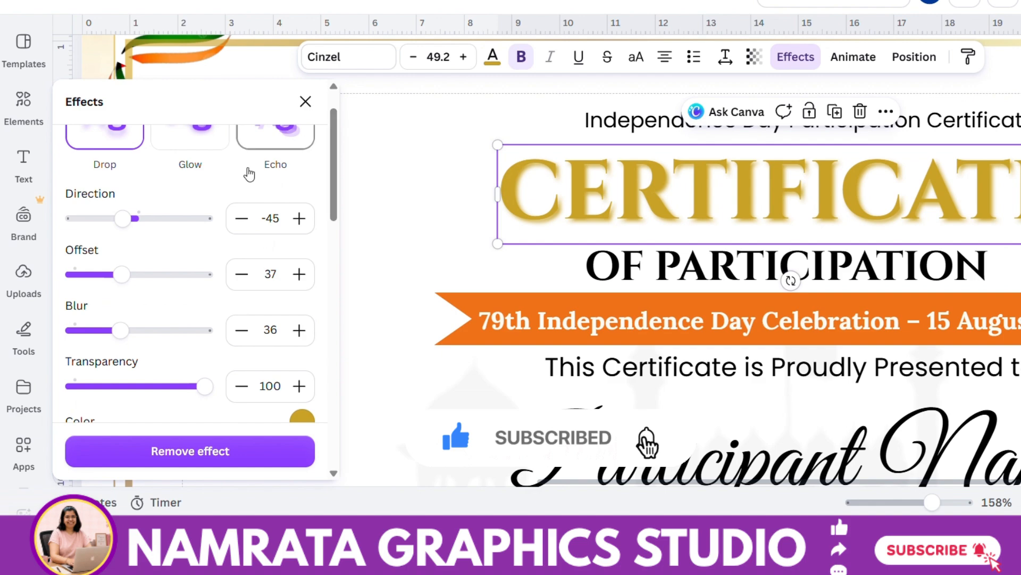
pyautogui.moveTo(122, 218); pyautogui.dragTo(116, 218)
pyautogui.moveTo(122, 273); pyautogui.dragTo(93, 276)
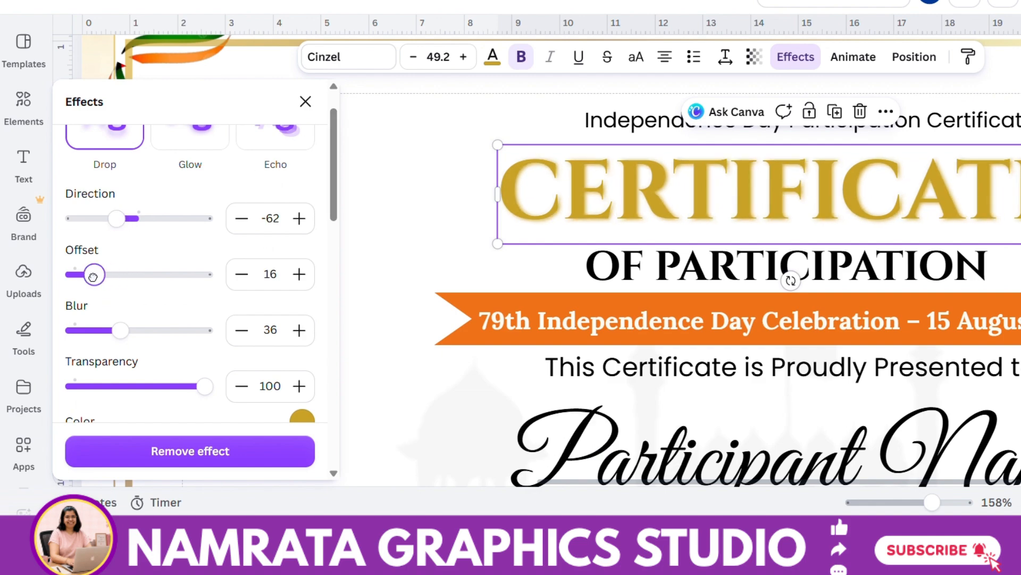
# Try black and dark blue shadow colours on the "CERTIFICATE" heading and return to gold.
pyautogui.click(299, 420)
pyautogui.click(178, 275)
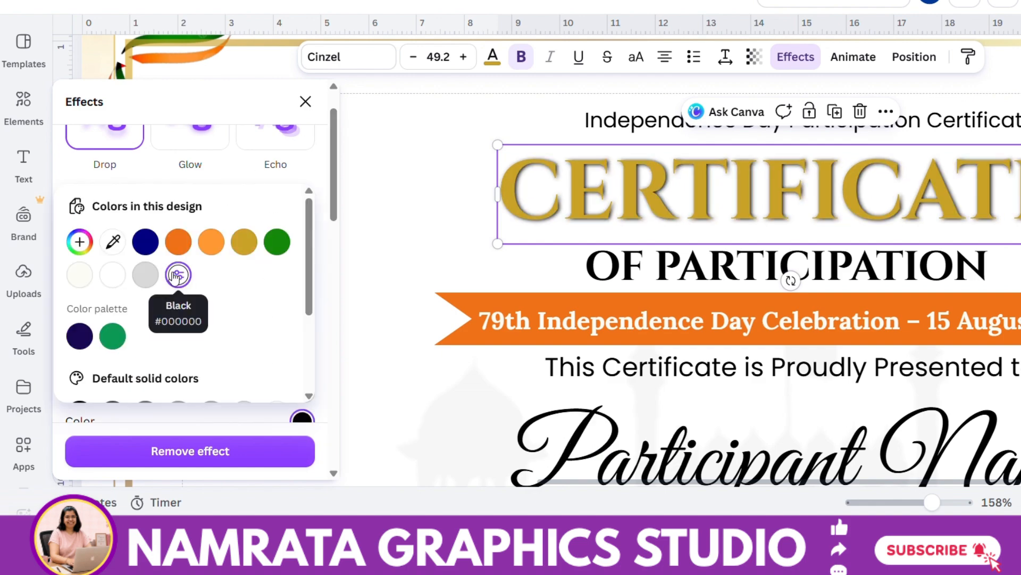
pyautogui.click(146, 242)
pyautogui.click(88, 346)
pyautogui.click(244, 241)
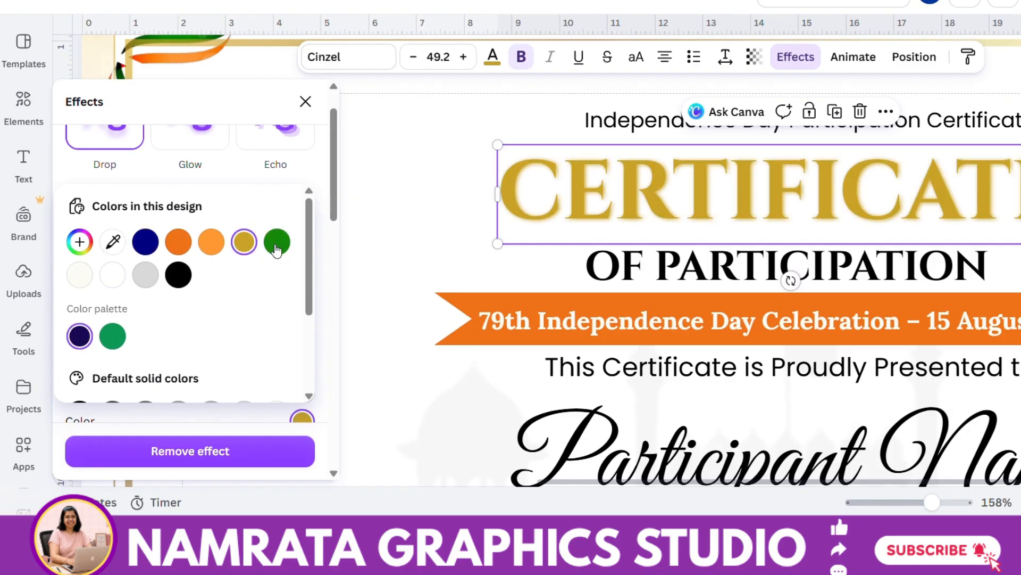
pyautogui.click(305, 101)
# Move "OF PARTICIPATION" up closer to the main heading and reduce it to font size 21.3.
pyautogui.click(483, 258)
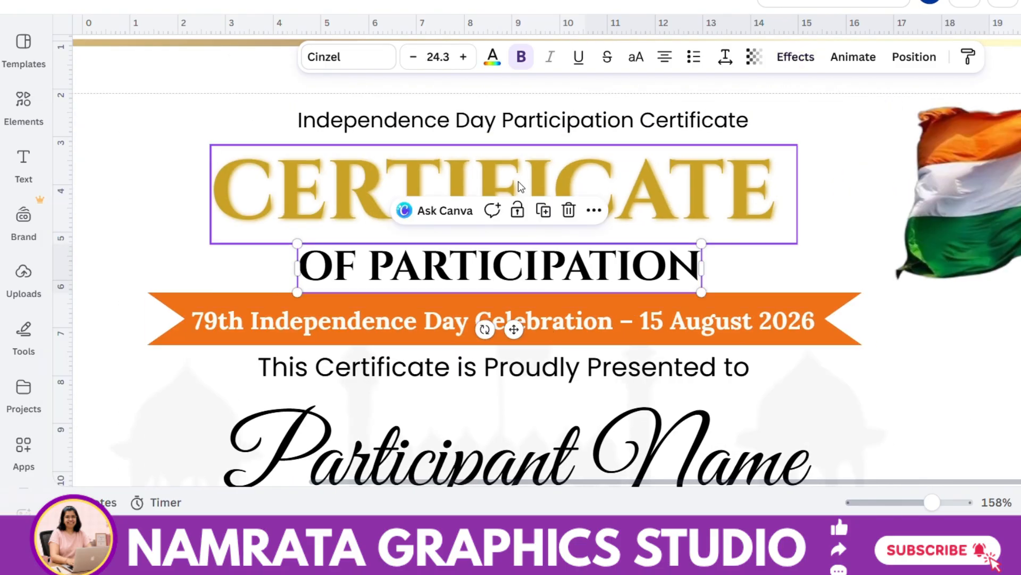
pyautogui.moveTo(471, 254); pyautogui.dragTo(470, 241)
pyautogui.click(415, 57)
pyautogui.click(415, 58)
pyautogui.click(415, 58)
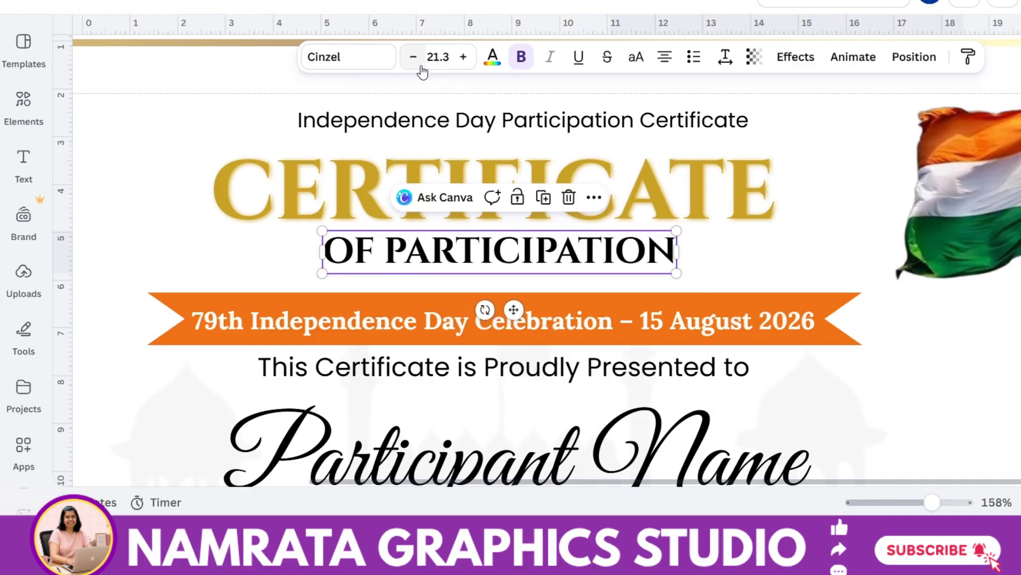
# Colour "OF PARTICIPATION" vivid green #138808 and centre it between the main heading and the orange banner.
pyautogui.click(492, 67)
pyautogui.click(187, 285)
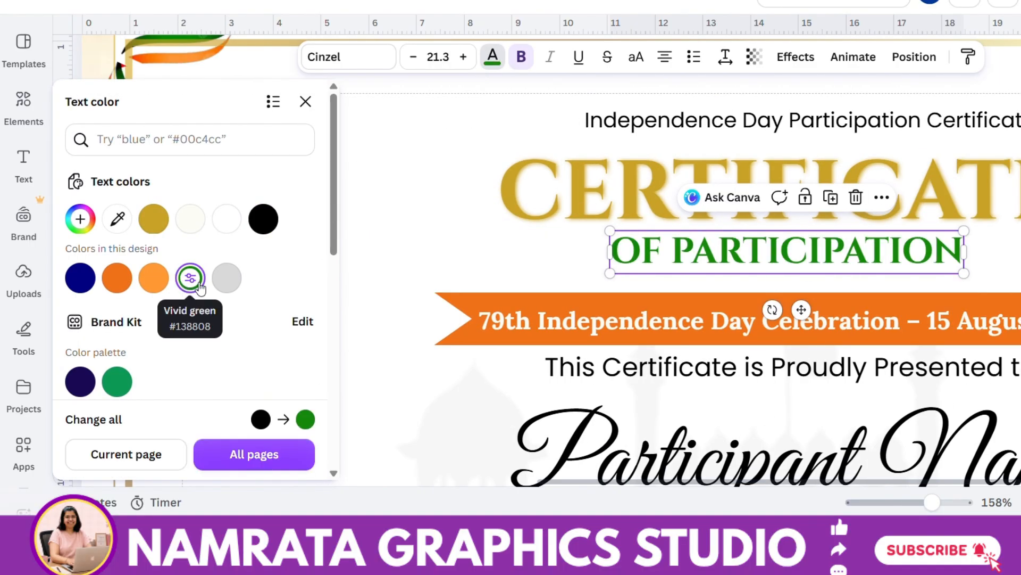
pyautogui.click(154, 218)
pyautogui.click(120, 285)
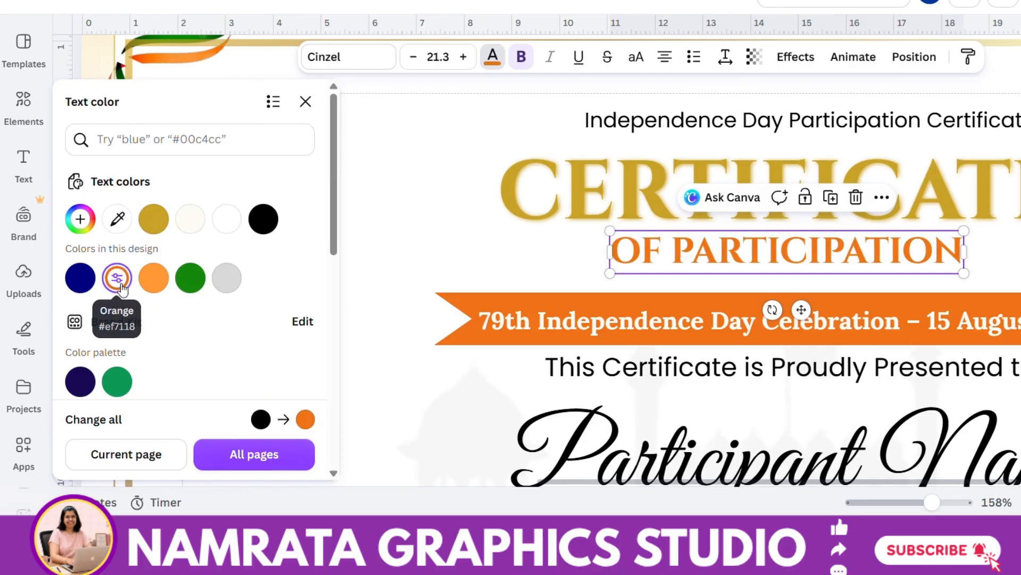
pyautogui.click(190, 276)
pyautogui.click(834, 372)
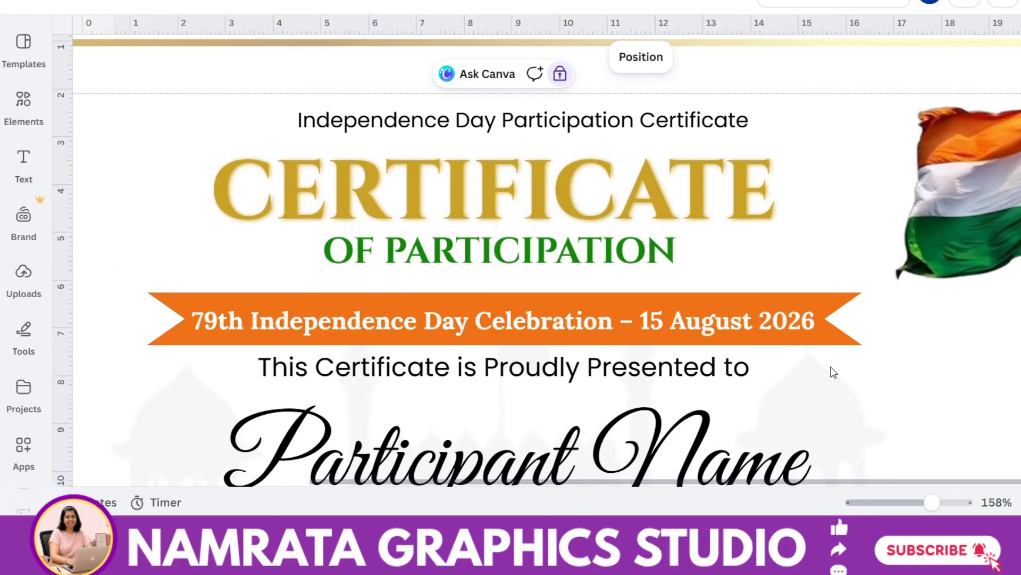
pyautogui.moveTo(598, 265)
pyautogui.mouseDown()
pyautogui.moveTo(621, 267)
pyautogui.moveTo(610, 271)
pyautogui.mouseUp()
pyautogui.moveTo(607, 267); pyautogui.dragTo(587, 271)
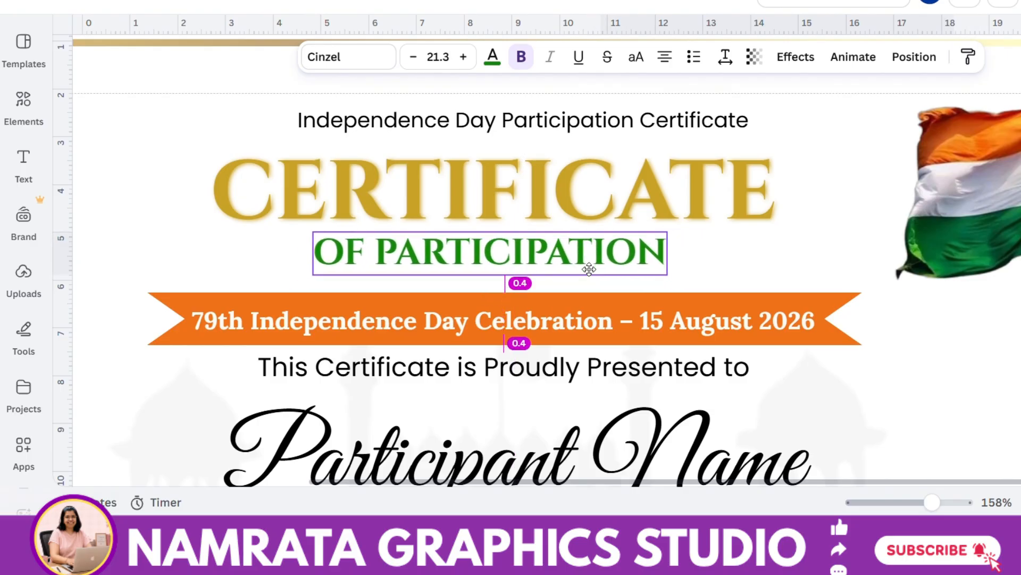
# Move "Independence Day Participation Certificate" down close to the main heading and reduce it to font size 6.4.
pyautogui.moveTo(617, 133); pyautogui.dragTo(613, 151)
pyautogui.click(413, 57)
pyautogui.click(413, 57)
pyautogui.click(413, 57)
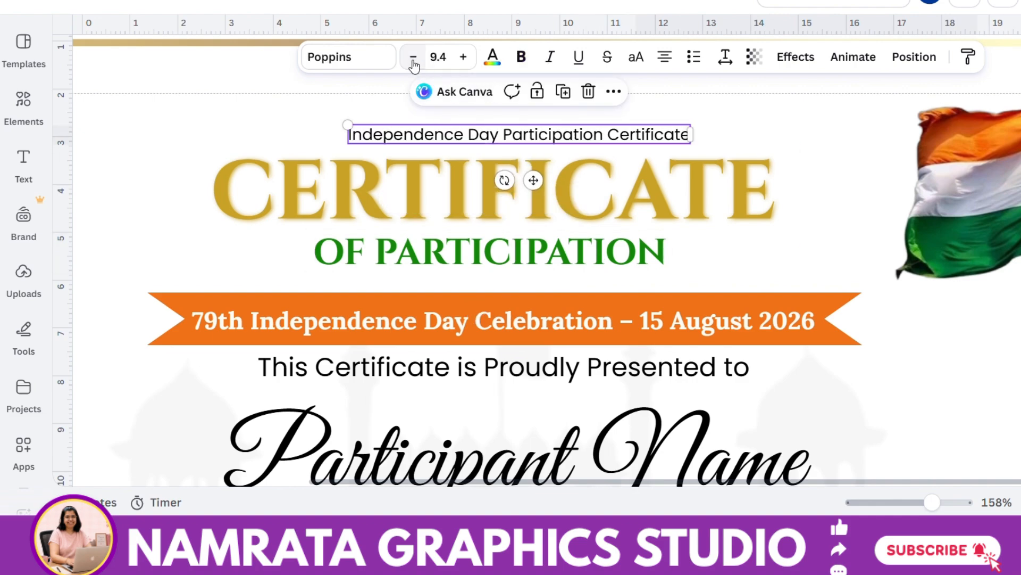
pyautogui.click(413, 57)
pyautogui.click(413, 57)
pyautogui.click(413, 56)
# Set the "Independence Day Participation Certificate" line in uppercase with wide letter spacing at font size 8.4, placed just above the heading.
pyautogui.click(725, 56)
pyautogui.moveTo(662, 121); pyautogui.dragTo(711, 120)
pyautogui.click(636, 56)
pyautogui.click(463, 57)
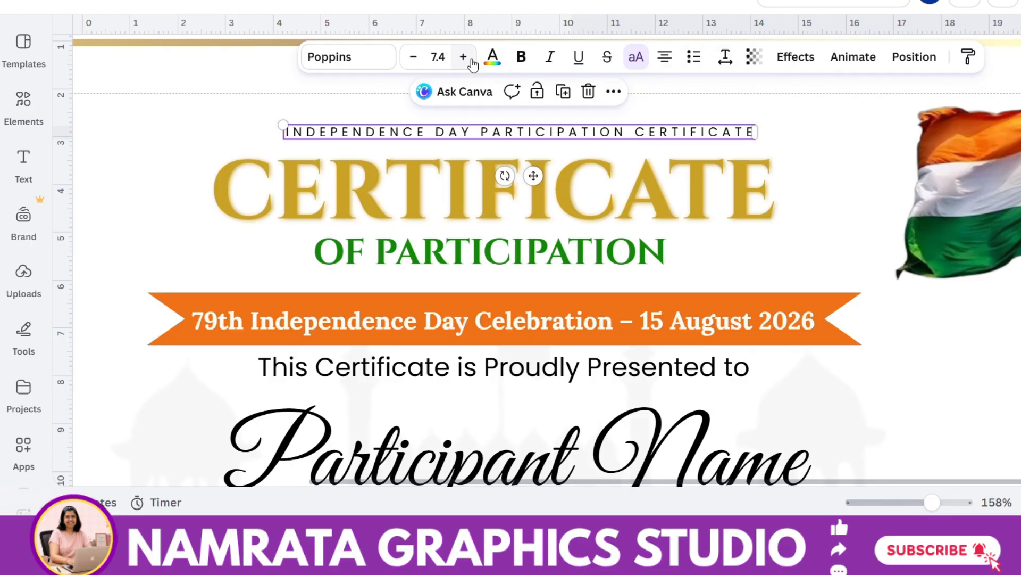
pyautogui.click(470, 60)
pyautogui.moveTo(497, 132); pyautogui.dragTo(497, 130)
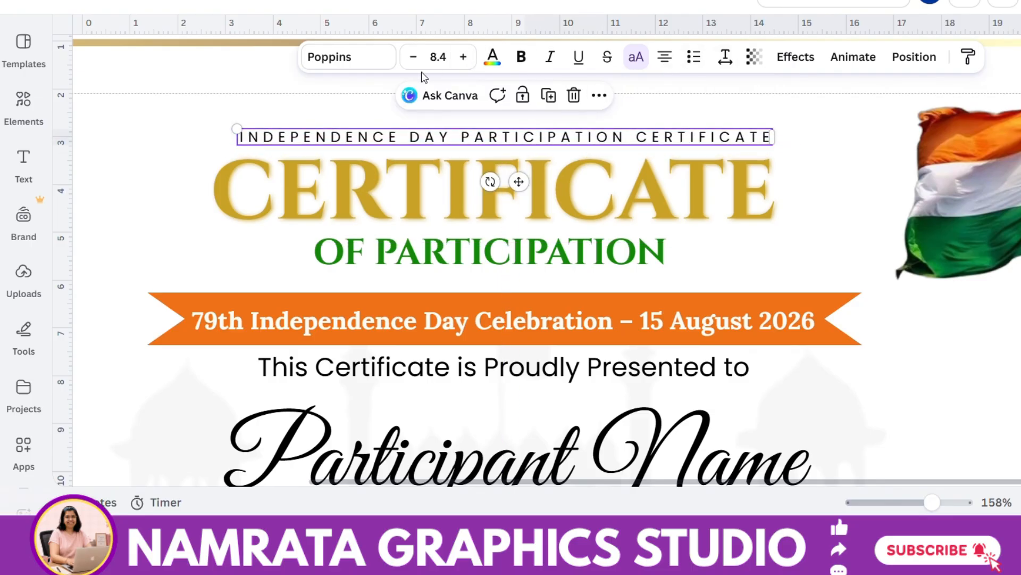
# Reduce the uppercase line above the heading to font size 6.4 and set its letter spacing to 495.
pyautogui.click(413, 56)
pyautogui.click(413, 56)
pyautogui.click(725, 56)
pyautogui.moveTo(712, 122); pyautogui.dragTo(727, 122)
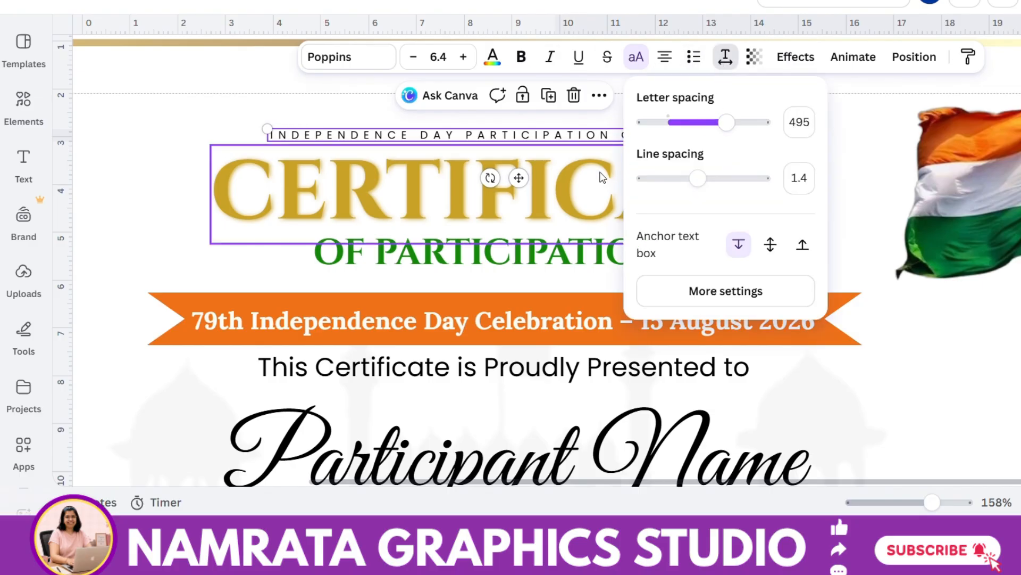
# Nudge the uppercase "Independence Day Participation Certificate" line down closer to the "CERTIFICATE" heading.
pyautogui.click(592, 169)
pyautogui.moveTo(624, 135)
pyautogui.mouseDown()
pyautogui.moveTo(614, 139)
pyautogui.moveTo(628, 138)
pyautogui.mouseUp()
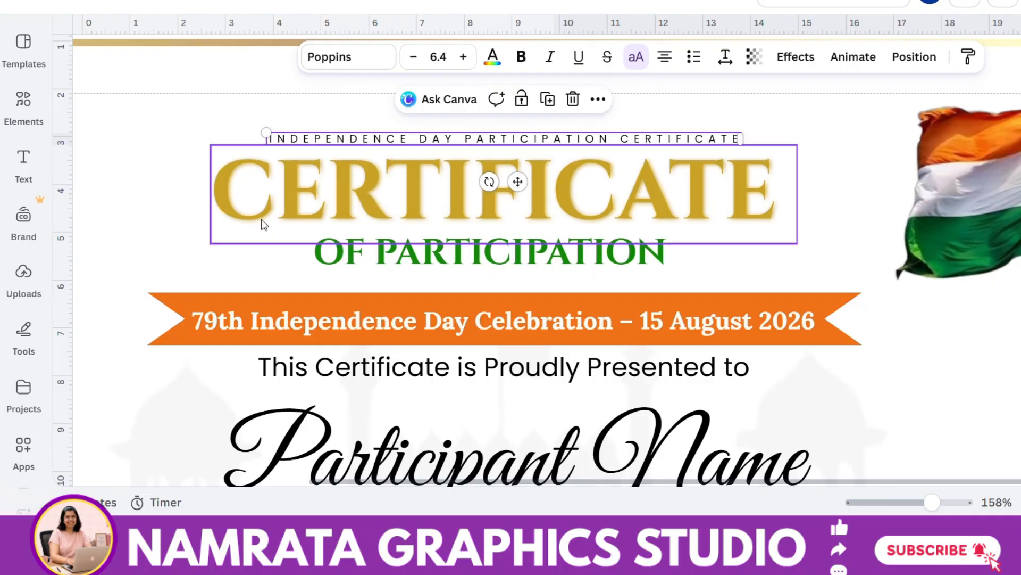
pyautogui.click(172, 161)
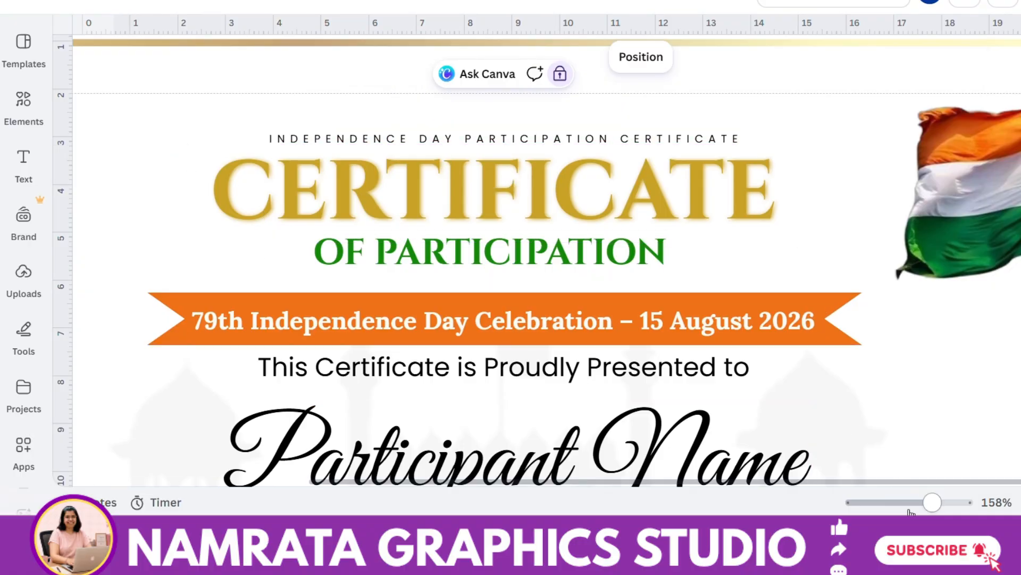
# Position "This Certificate is Proudly Presented to" and "Participant Name" one below the other, just beneath the orange banner.
pyautogui.moveTo(910, 507); pyautogui.dragTo(906, 503)
pyautogui.moveTo(756, 307); pyautogui.dragTo(690, 238)
pyautogui.click(705, 321)
pyautogui.moveTo(705, 321); pyautogui.dragTo(699, 284)
pyautogui.click(463, 388)
pyautogui.click(562, 323)
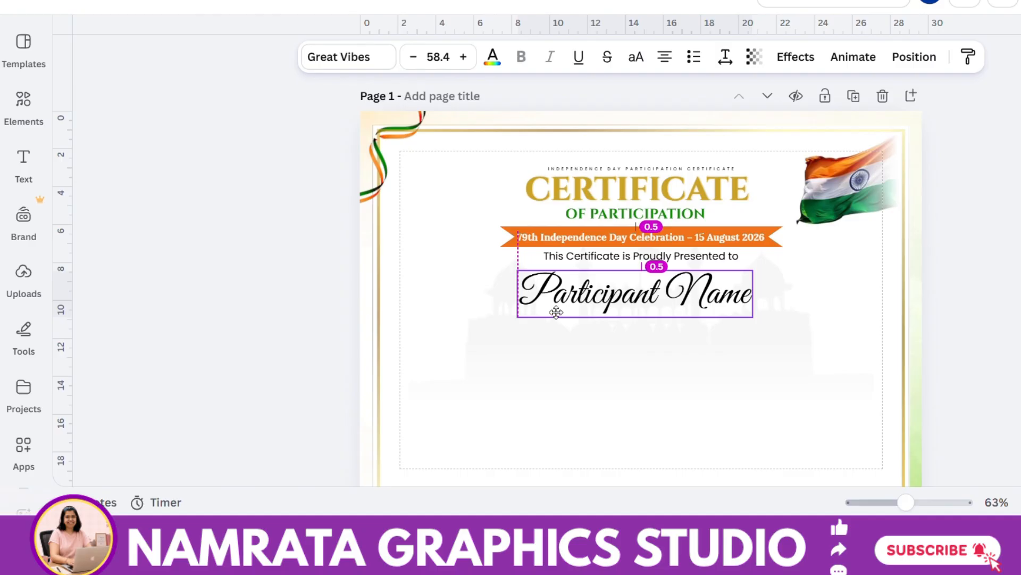
pyautogui.click(550, 368)
pyautogui.click(580, 313)
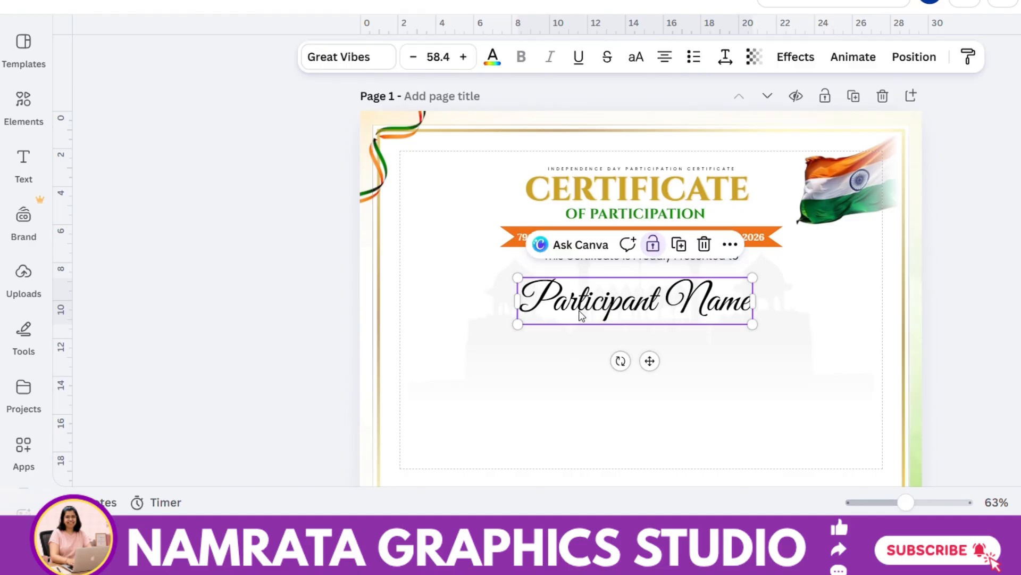
# Colour the "Participant Name" text navy blue using the dark blue already in the design.
pyautogui.doubleClick(579, 311)
pyautogui.click(580, 311)
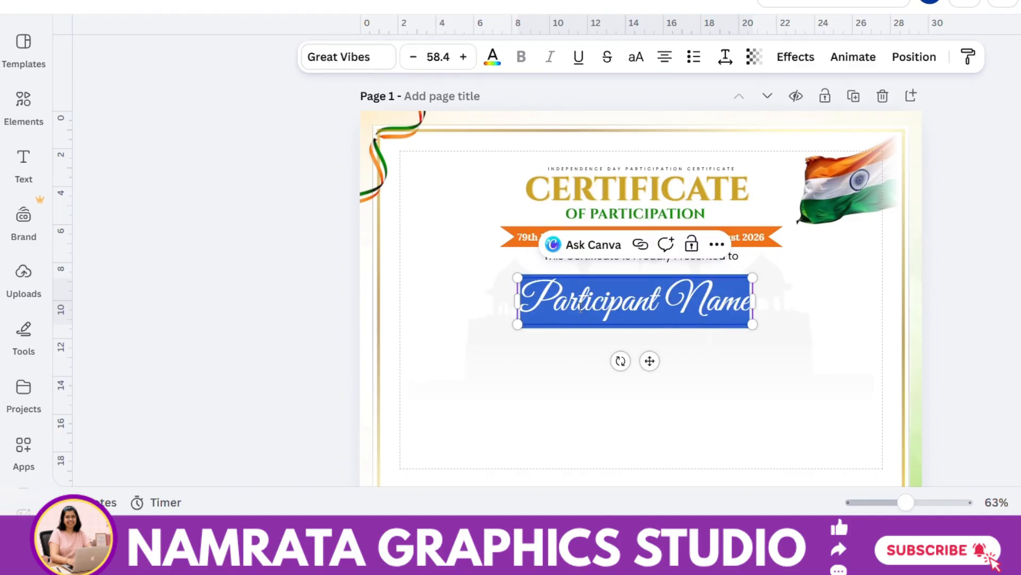
pyautogui.click(493, 58)
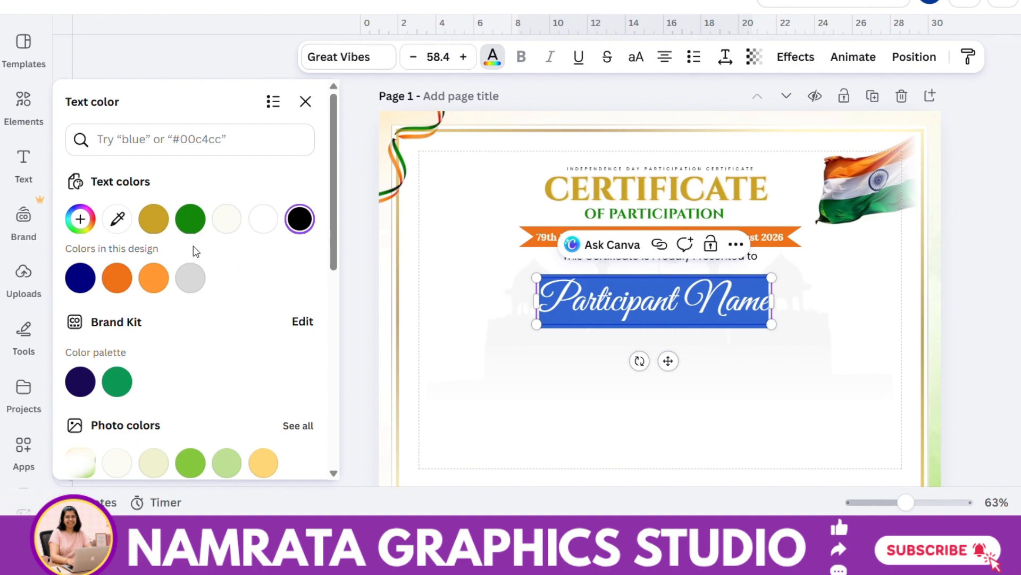
pyautogui.click(77, 295)
pyautogui.click(306, 101)
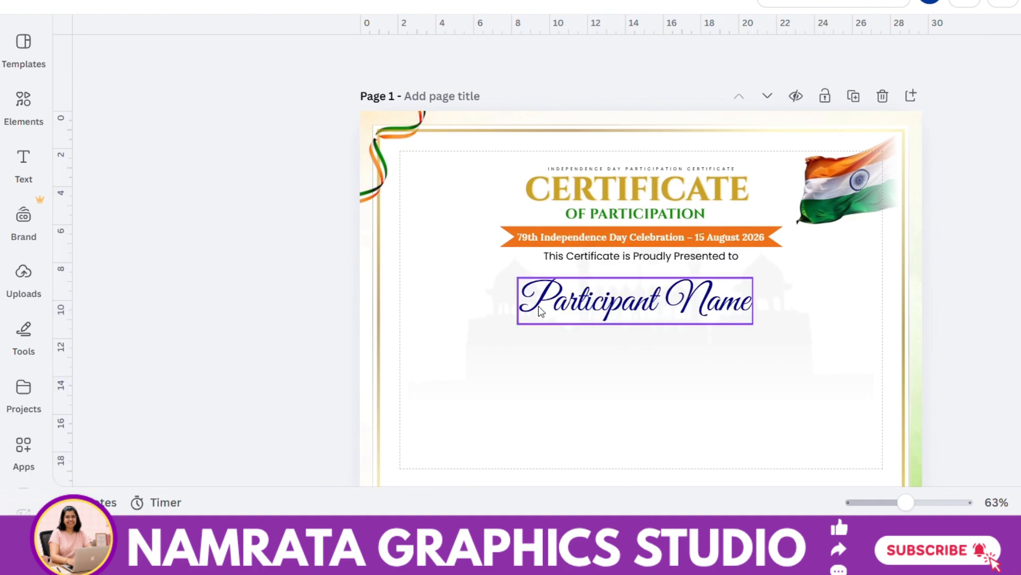
# Set "This Certificate is Proudly Presented to" in uppercase at font size 18.4 and place it just beneath the banner.
pyautogui.click(624, 186)
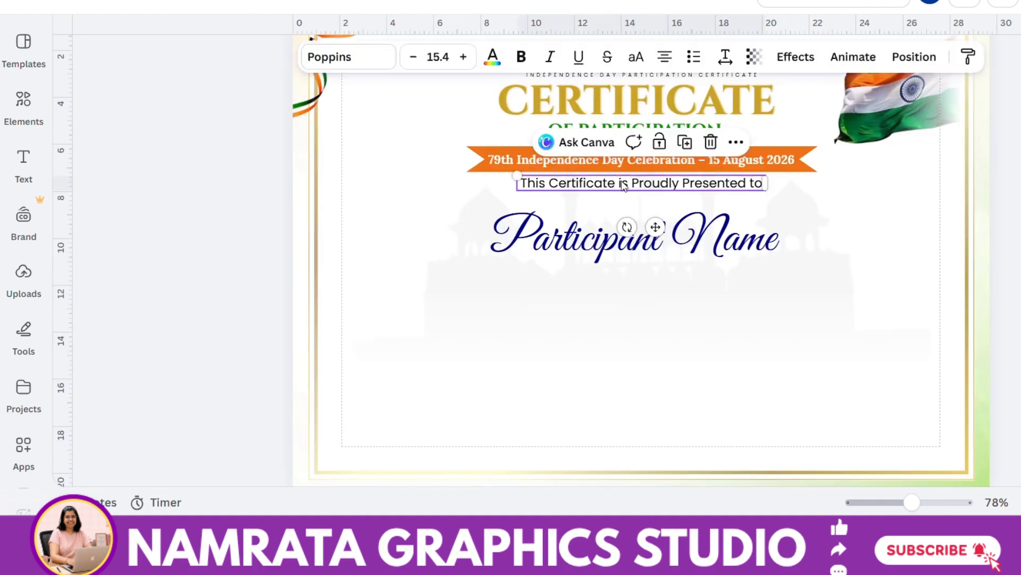
pyautogui.click(637, 56)
pyautogui.moveTo(768, 196); pyautogui.dragTo(791, 185)
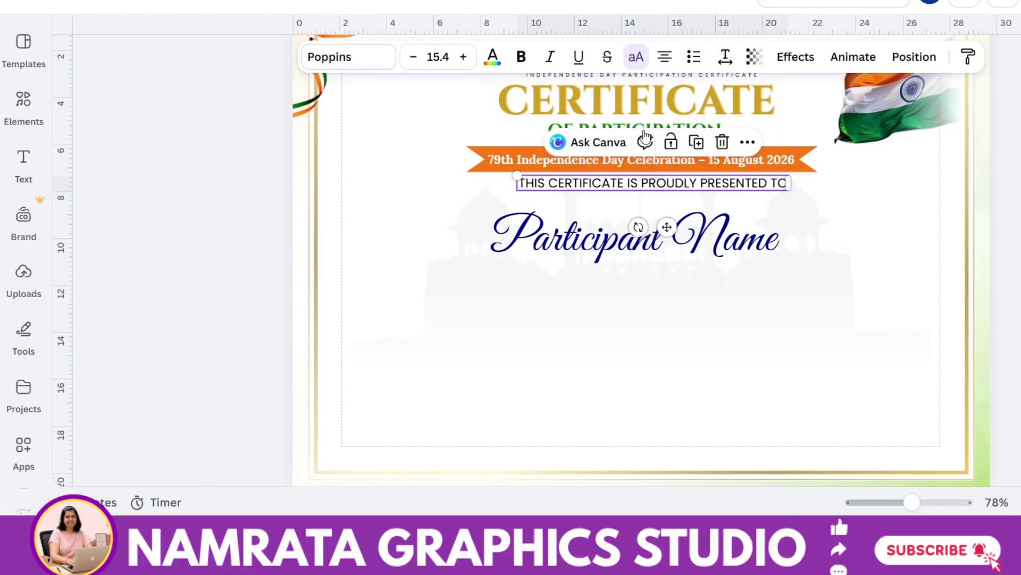
pyautogui.click(464, 57)
pyautogui.click(464, 57)
pyautogui.click(464, 57)
pyautogui.moveTo(516, 193)
pyautogui.mouseDown()
pyautogui.moveTo(463, 208)
pyautogui.moveTo(514, 194)
pyautogui.mouseUp()
# Move "Participant Name" up and slightly left, close beneath the uppercase presentation line.
pyautogui.click(483, 223)
pyautogui.click(541, 237)
pyautogui.moveTo(541, 237); pyautogui.dragTo(527, 227)
# Reduce the date text on the orange banner to font size 14.5 and centre it within the banner.
pyautogui.click(484, 158)
pyautogui.moveTo(557, 146)
pyautogui.mouseDown()
pyautogui.moveTo(557, 135)
pyautogui.moveTo(554, 147)
pyautogui.mouseUp()
pyautogui.click(554, 159)
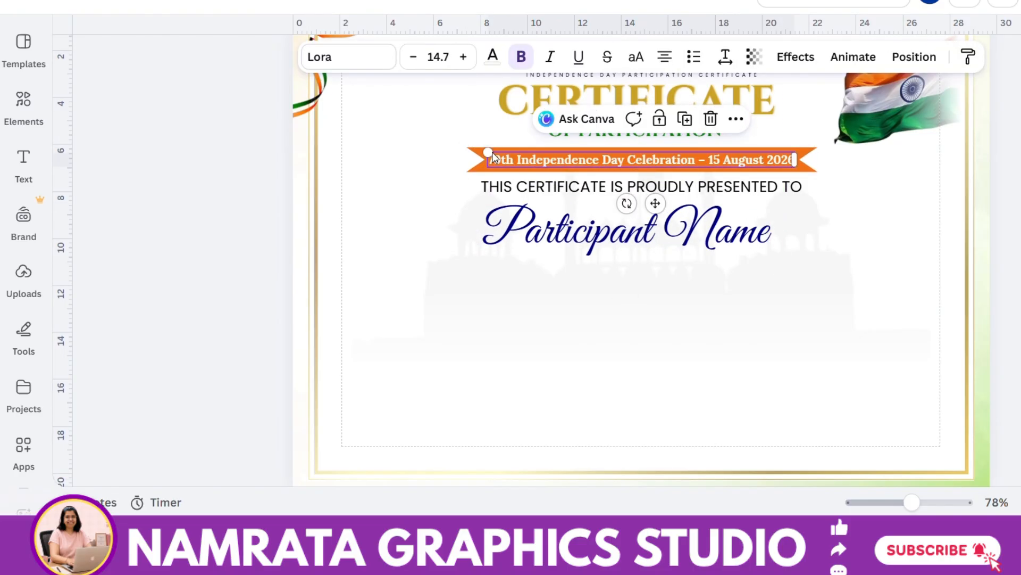
pyautogui.moveTo(494, 152); pyautogui.dragTo(495, 154)
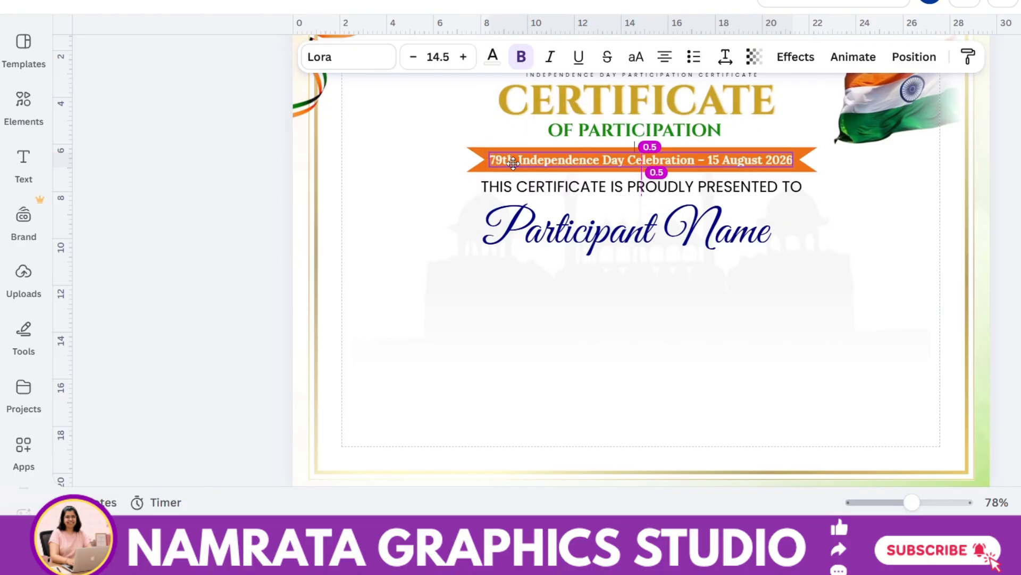
# Apply the Echo effect to the orange banner shape in black with direction -40 and offset 5.
pyautogui.click(480, 167)
pyautogui.click(637, 56)
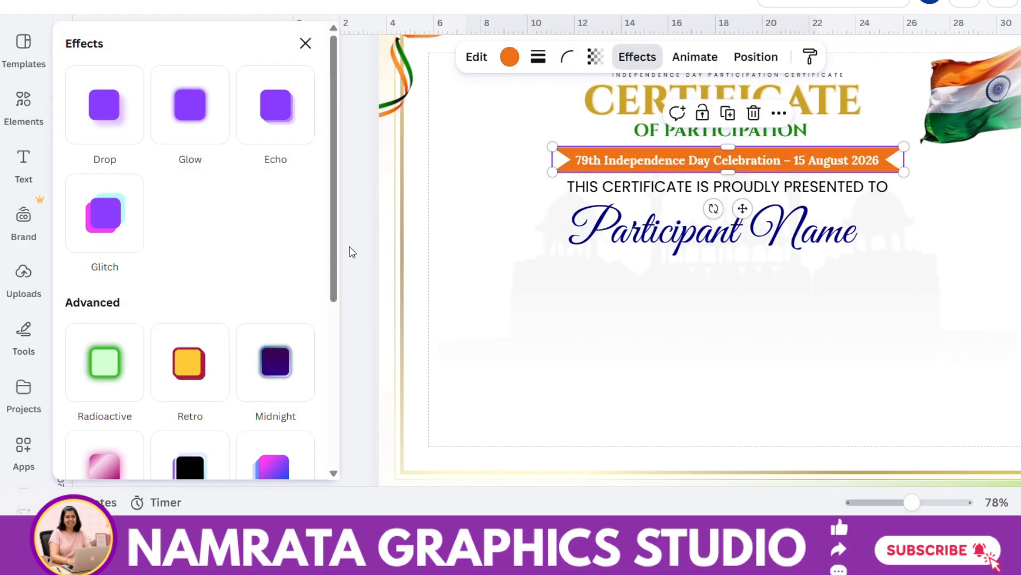
pyautogui.click(296, 124)
pyautogui.moveTo(89, 257); pyautogui.dragTo(77, 265)
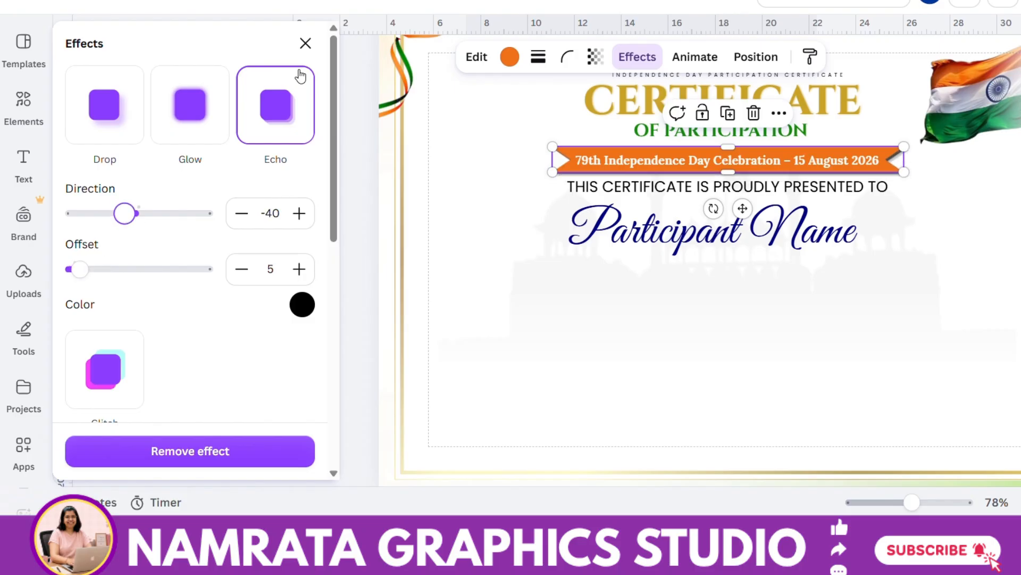
pyautogui.click(305, 44)
# Increase the letter spacing of the gold "CERTIFICATE" heading to 89.
pyautogui.click(283, 119)
pyautogui.click(668, 105)
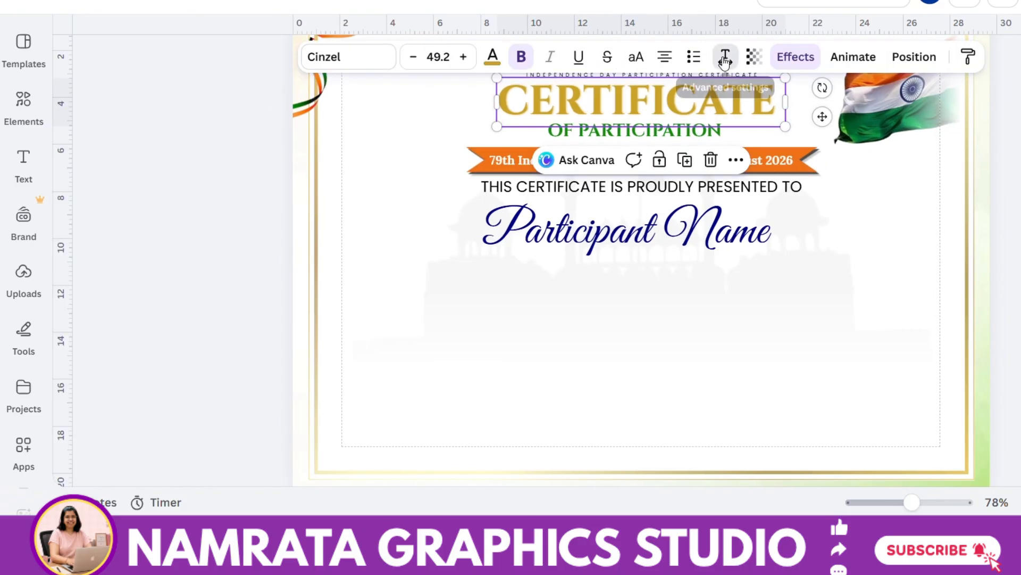
pyautogui.click(725, 57)
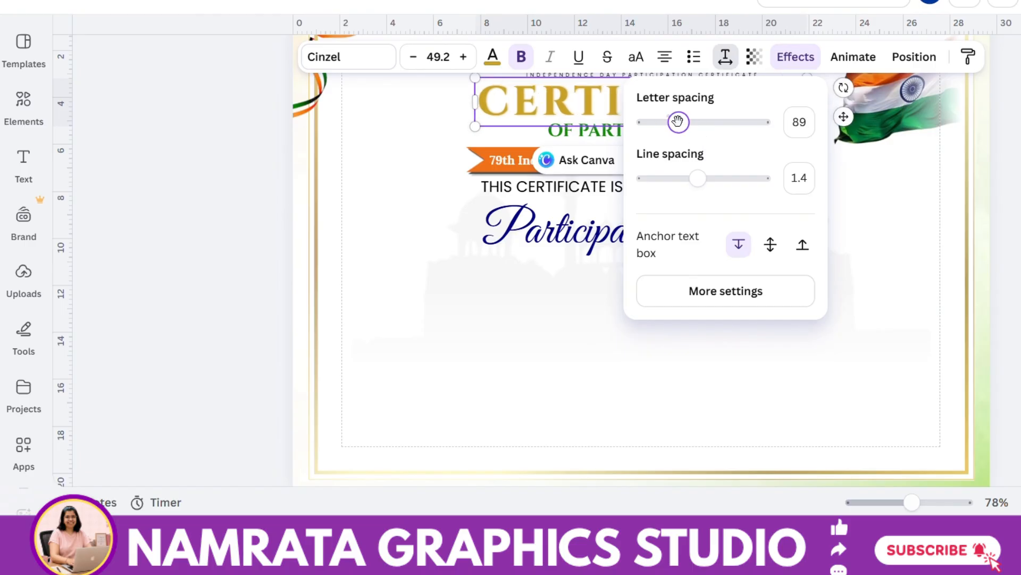
pyautogui.click(620, 278)
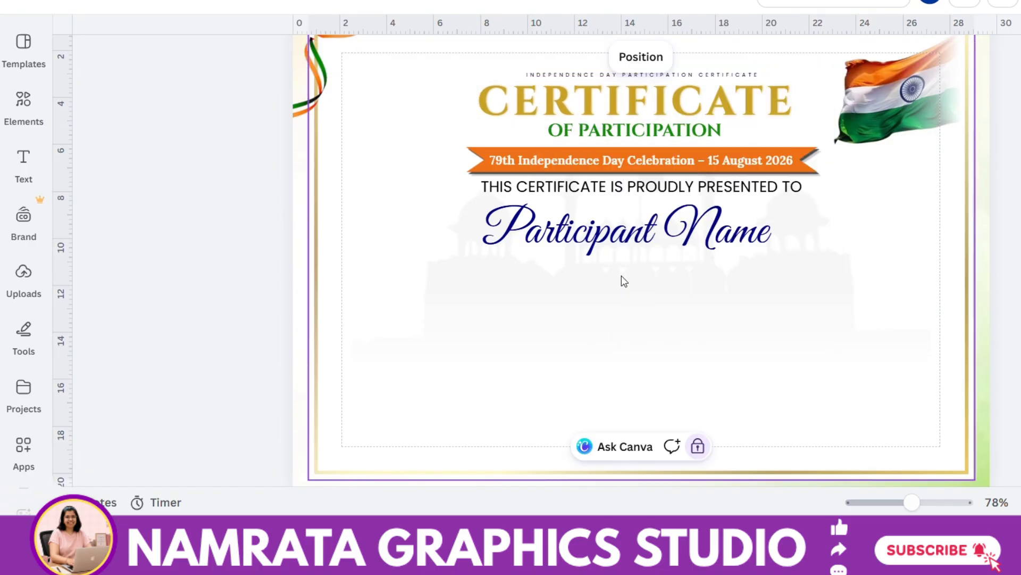
# Set the small uppercase line above the heading to font size 8.4 and change its font to Lora.
pyautogui.click(677, 75)
pyautogui.click(461, 55)
pyautogui.click(442, 149)
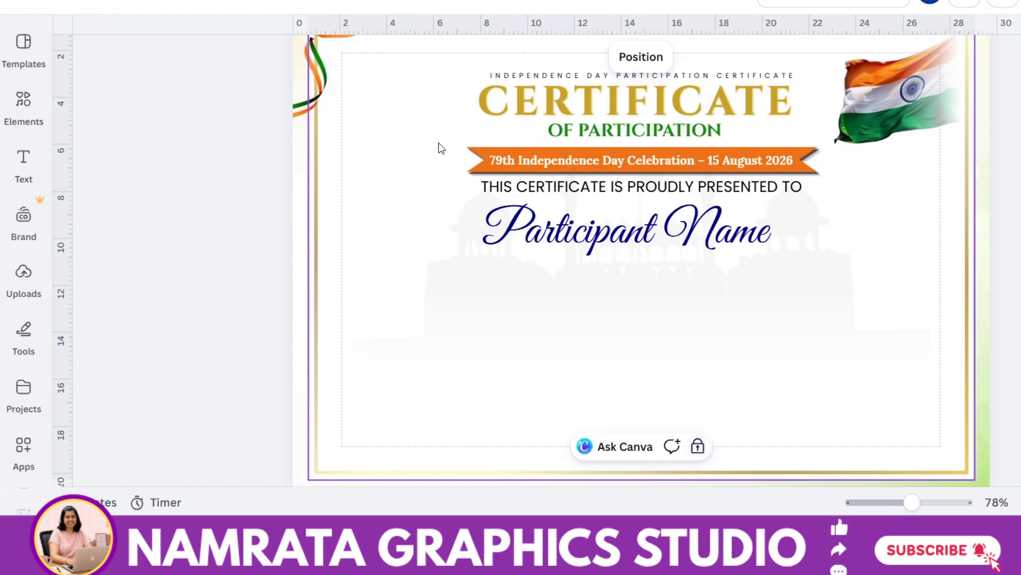
pyautogui.click(511, 85)
pyautogui.click(346, 57)
pyautogui.click(165, 395)
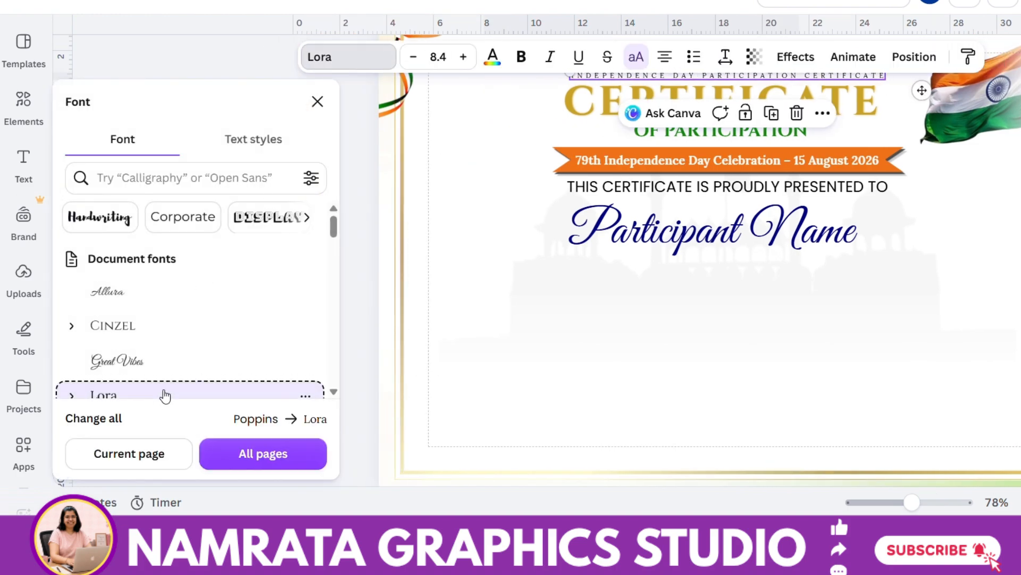
pyautogui.click(313, 115)
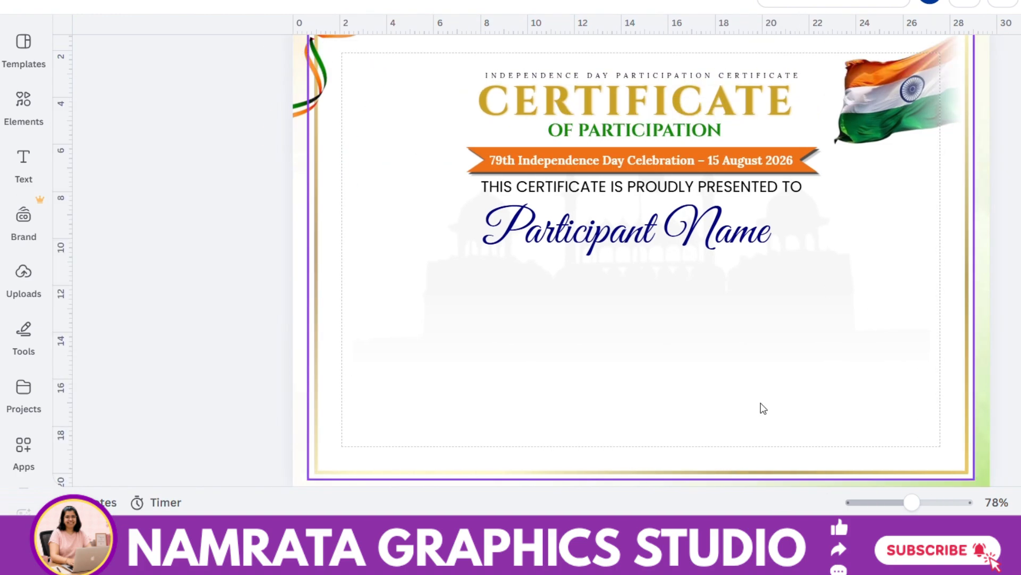
# Move the uppercase presentation line and "Participant Name" slightly down to leave more room beneath the banner.
pyautogui.click(763, 190)
pyautogui.moveTo(763, 190); pyautogui.dragTo(763, 194)
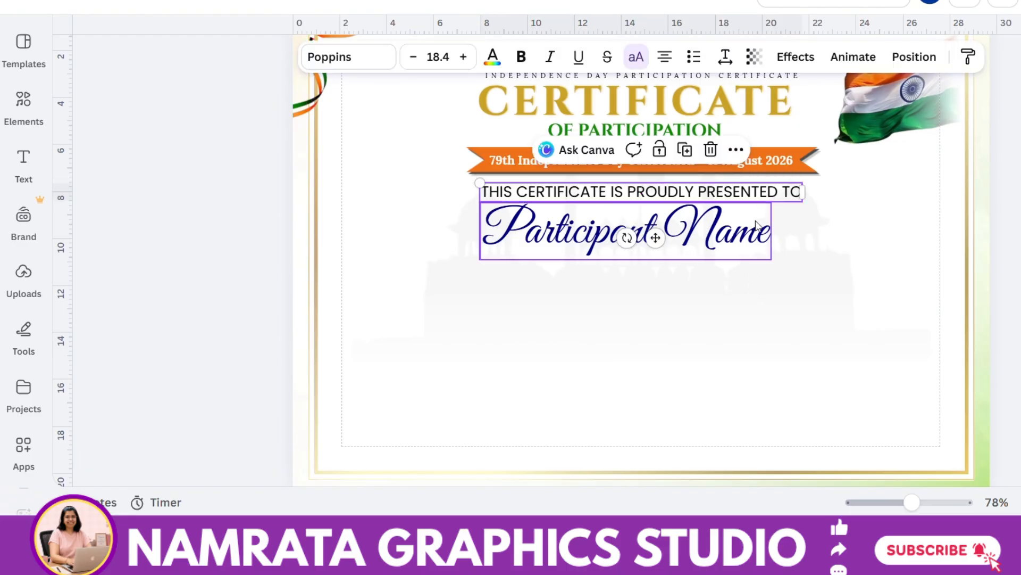
pyautogui.click(752, 242)
pyautogui.click(755, 322)
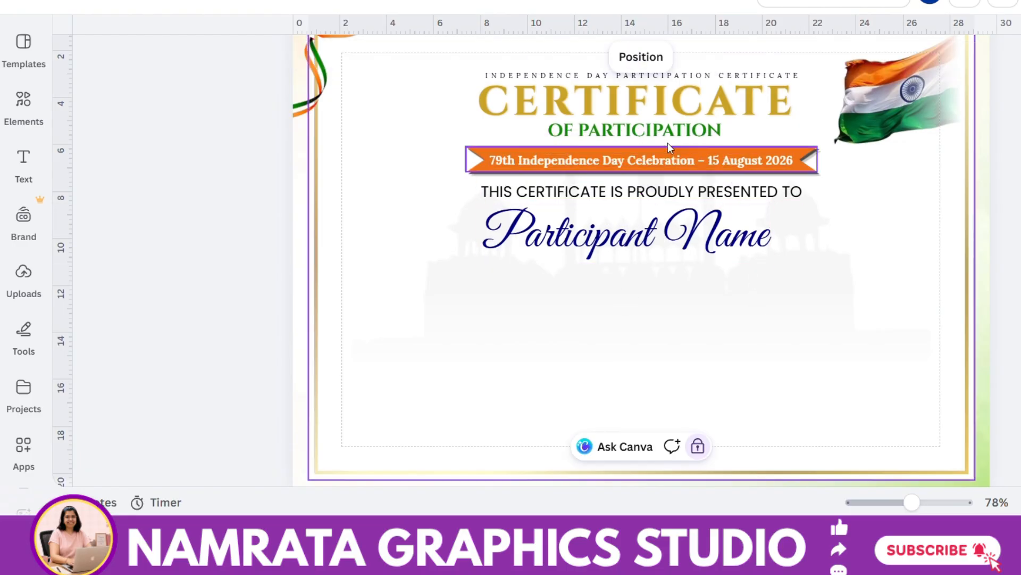
# Search the design elements for "line border".
pyautogui.click(23, 99)
pyautogui.click(72, 34)
pyautogui.click(84, 39)
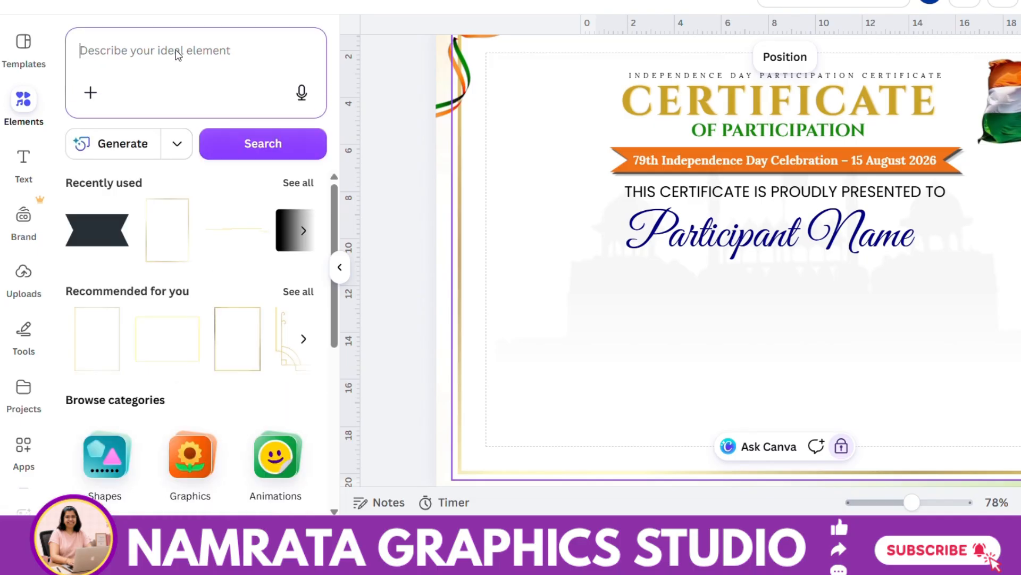
pyautogui.write('line')
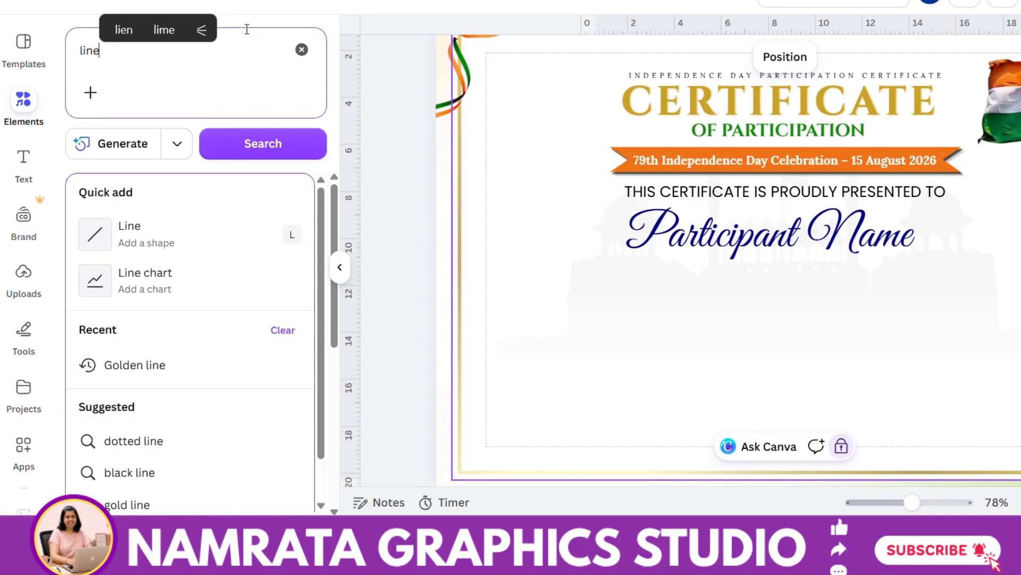
pyautogui.write(' bor')
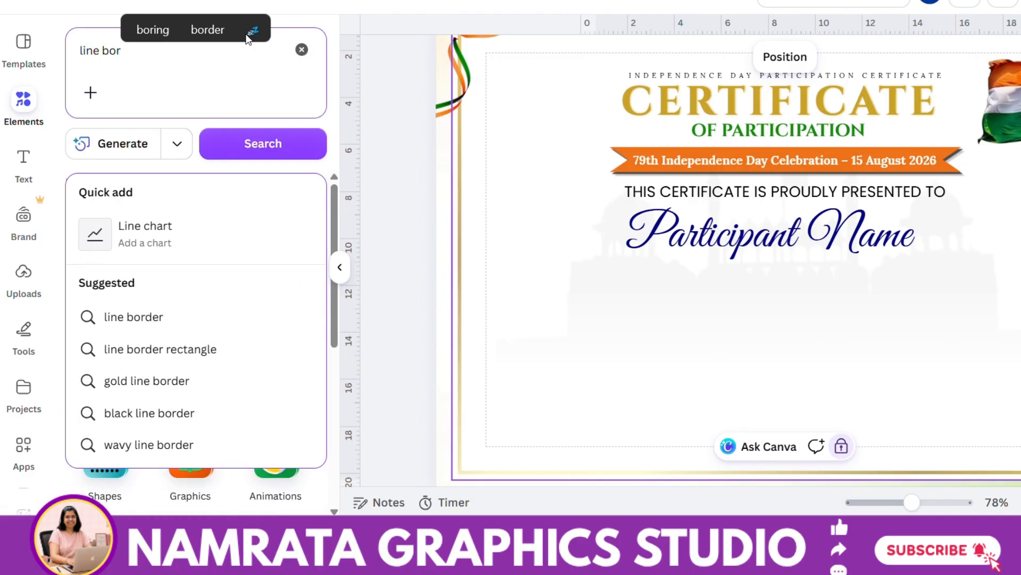
pyautogui.click(187, 312)
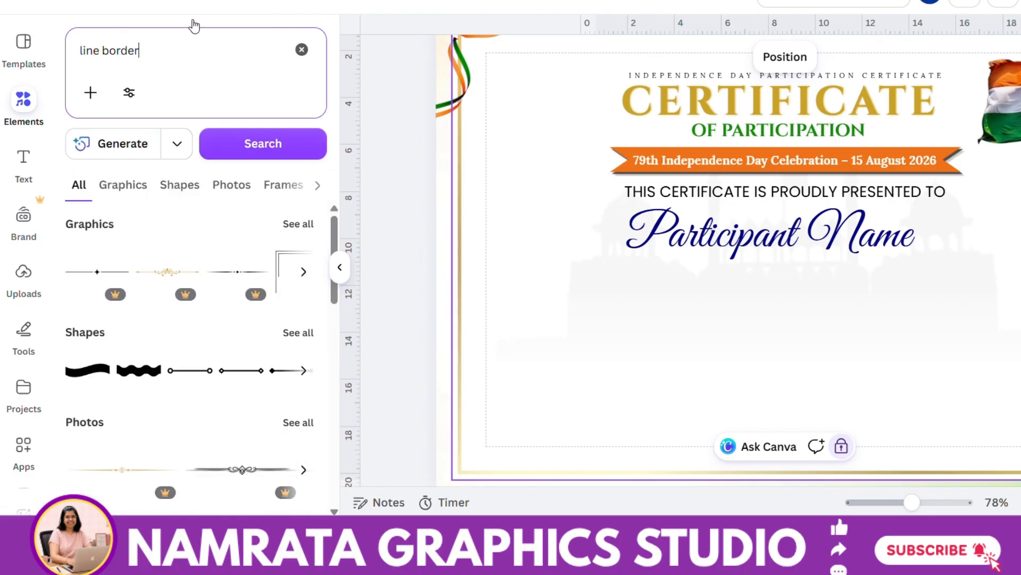
# Insert a thin line divider with a central ornament from the line border graphics.
pyautogui.click(287, 226)
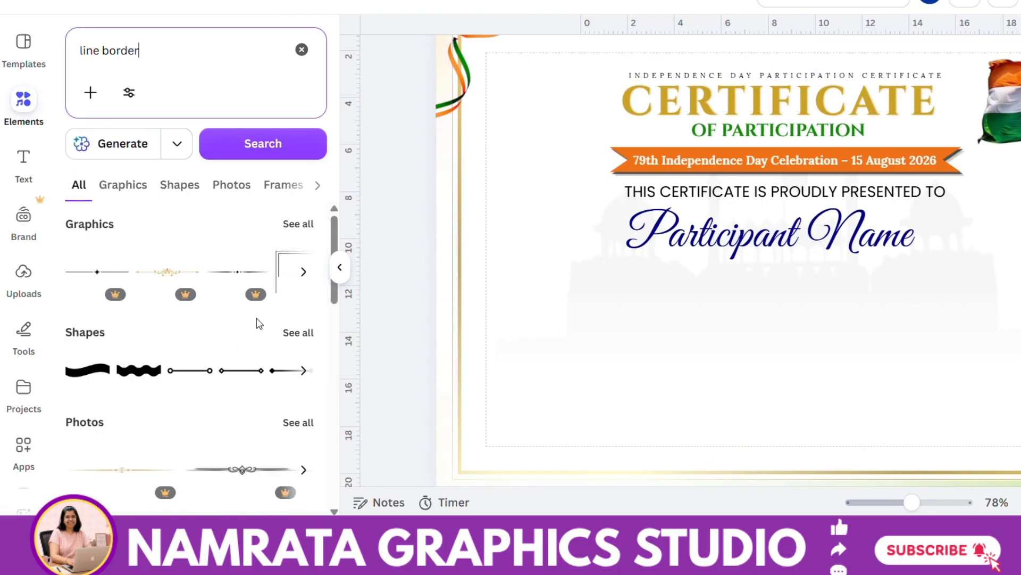
pyautogui.click(285, 334)
pyautogui.click(137, 194)
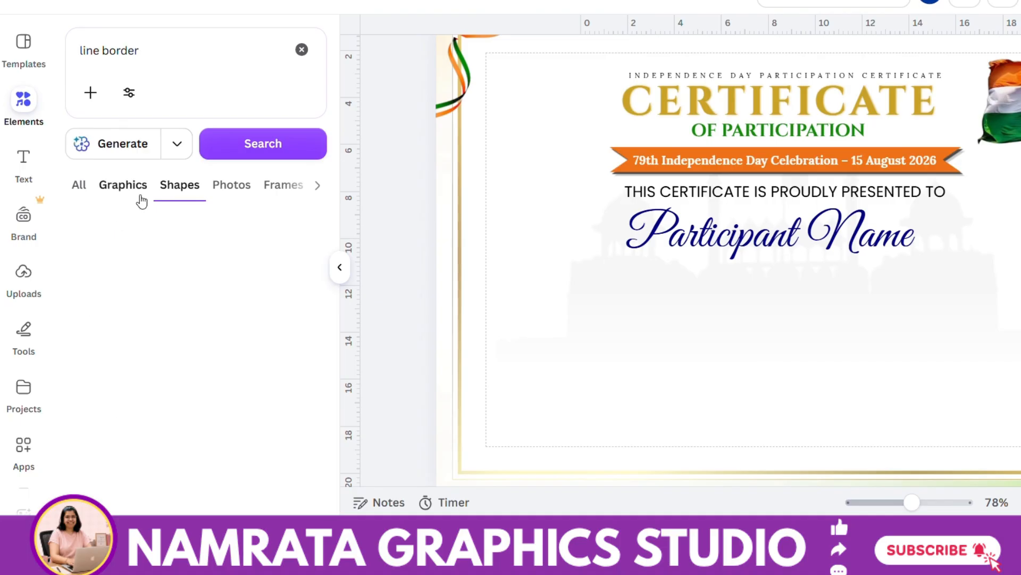
pyautogui.click(254, 363)
pyautogui.click(339, 267)
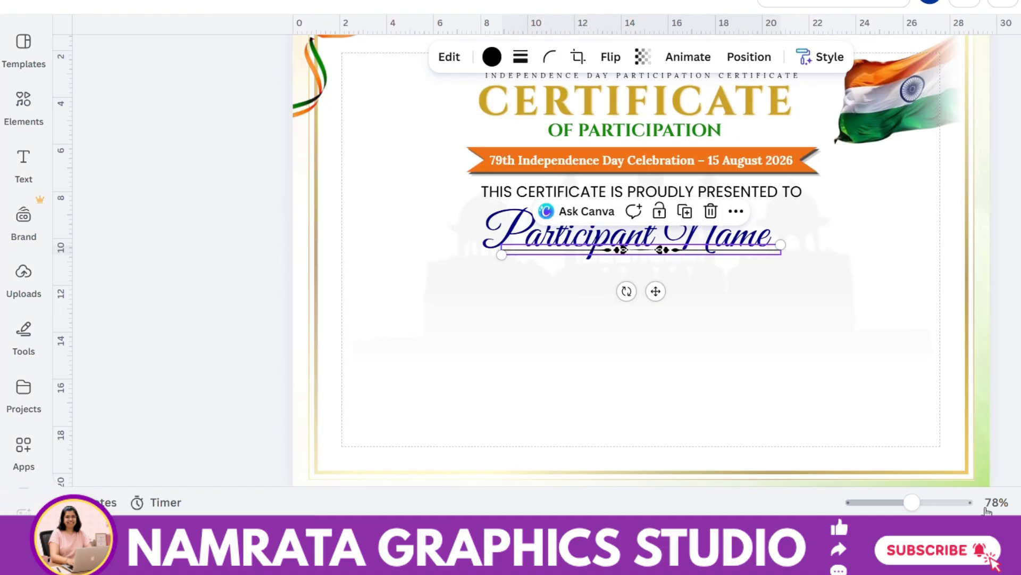
# Recolour the ornamental divider gold #c9a227.
pyautogui.click(502, 63)
pyautogui.click(262, 160)
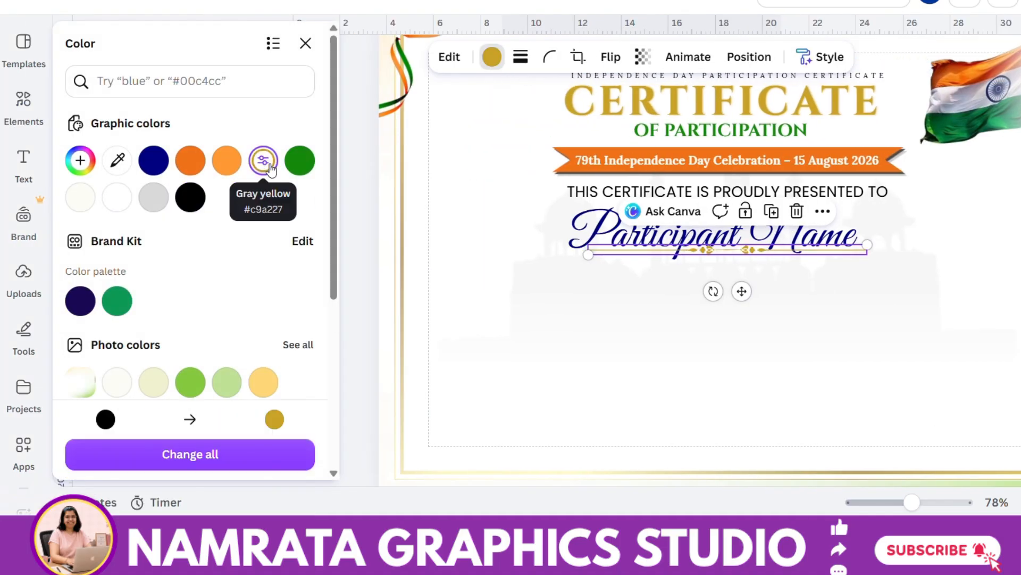
pyautogui.click(531, 338)
# Position the gold ornamental divider centrally, just beneath "Participant Name".
pyautogui.moveTo(654, 246); pyautogui.dragTo(630, 269)
pyautogui.click(632, 285)
pyautogui.click(633, 256)
pyautogui.click(610, 322)
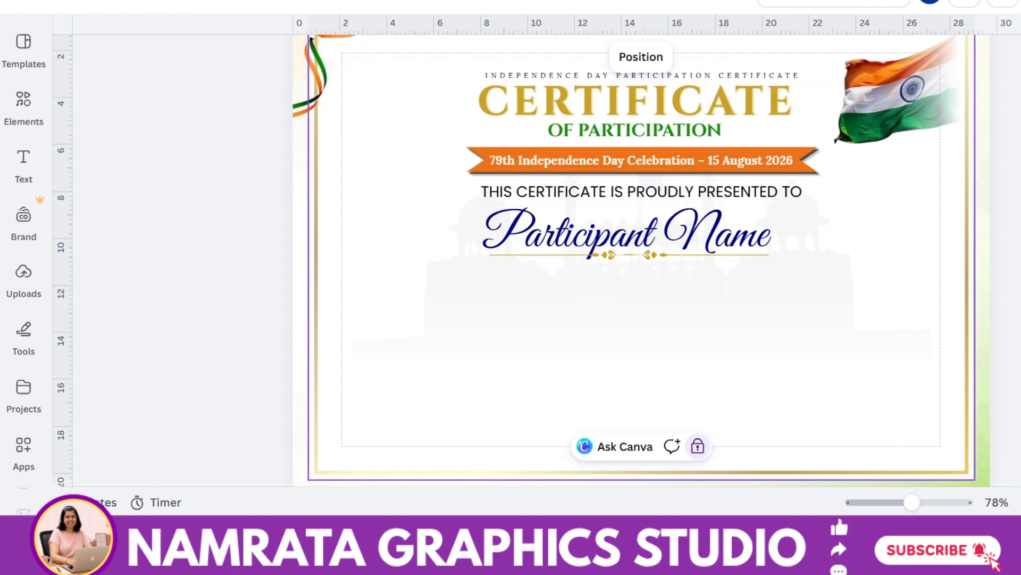
pyautogui.hotkey('ctrl', 'z')
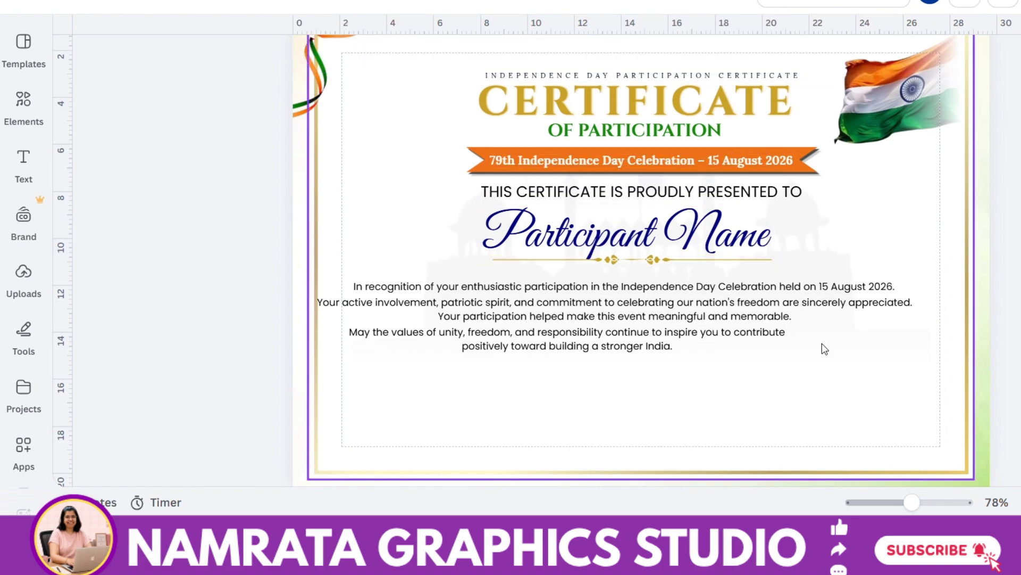
# Move the second and third body paragraphs down and narrow the "In recognition" paragraph so it wraps onto two lines.
pyautogui.moveTo(642, 350); pyautogui.dragTo(684, 444)
pyautogui.moveTo(692, 314); pyautogui.dragTo(684, 417)
pyautogui.click(757, 291)
pyautogui.moveTo(897, 287); pyautogui.dragTo(762, 294)
# Narrow the "Your active involvement" and "May the values" paragraphs to the banner text's width and stack them below the first paragraph.
pyautogui.moveTo(905, 419); pyautogui.dragTo(773, 325)
pyautogui.moveTo(763, 326); pyautogui.dragTo(798, 317)
pyautogui.click(788, 428)
pyautogui.moveTo(787, 429); pyautogui.dragTo(791, 385)
pyautogui.moveTo(857, 388); pyautogui.dragTo(805, 374)
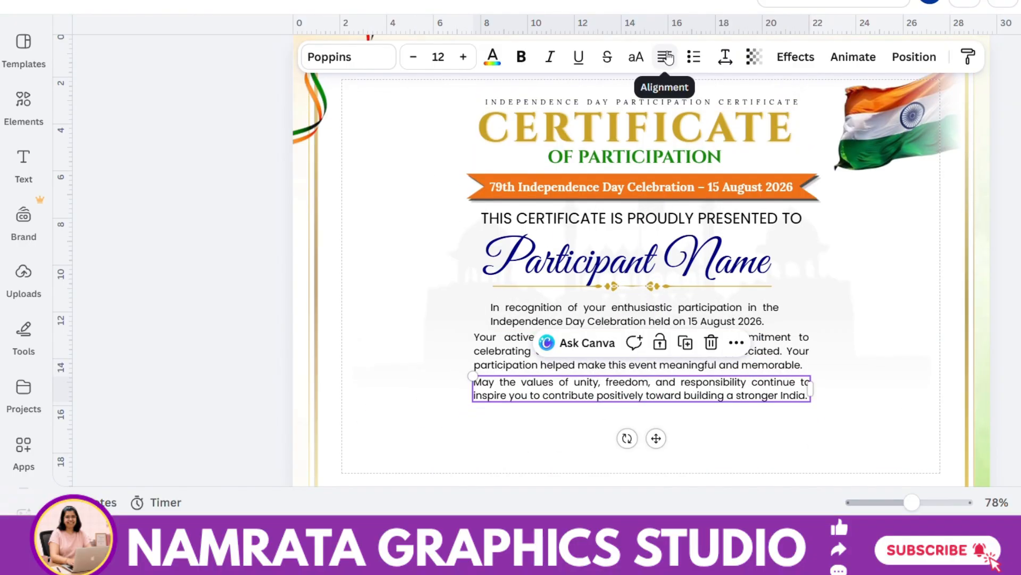
# Set the body paragraphs beneath the gold divider to justified alignment.
pyautogui.click(665, 57)
pyautogui.click(665, 57)
pyautogui.click(665, 57)
pyautogui.click(665, 57)
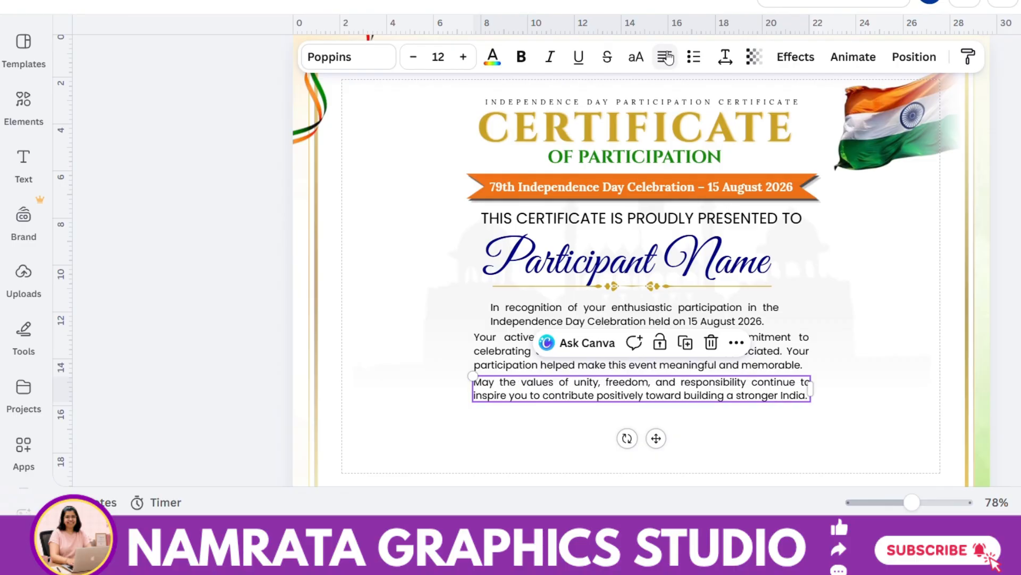
pyautogui.click(773, 324)
pyautogui.click(729, 348)
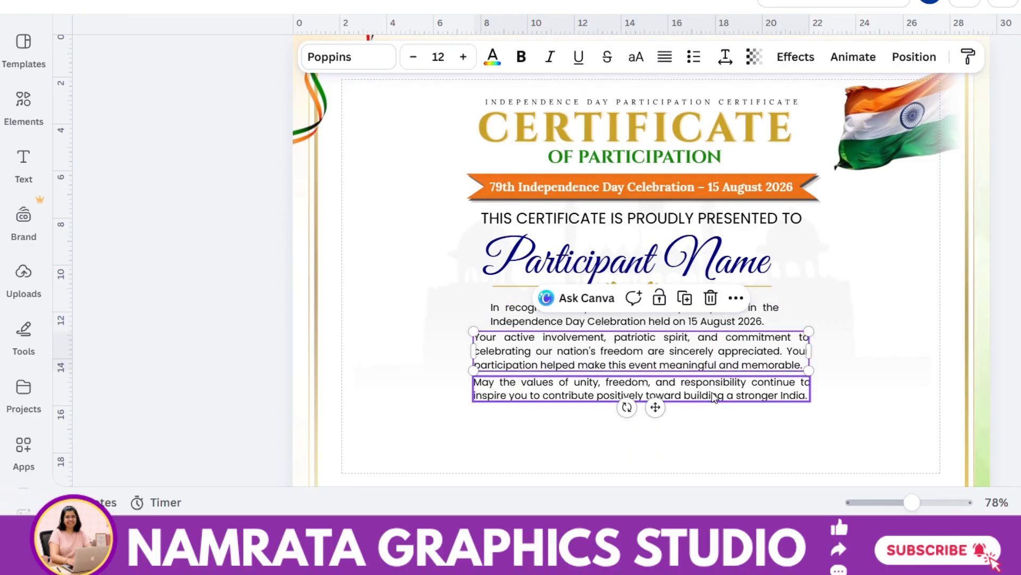
pyautogui.click(738, 447)
# Make "15 August 2026." in the "In recognition" paragraph bold and colour it the banner's orange.
pyautogui.click(687, 320)
pyautogui.click(687, 321)
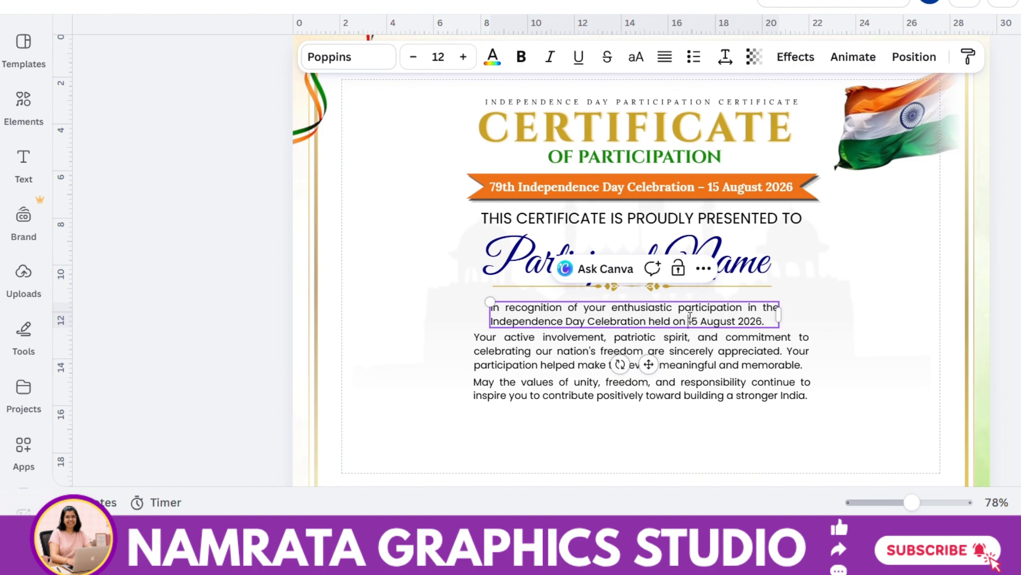
pyautogui.click(521, 57)
pyautogui.click(492, 57)
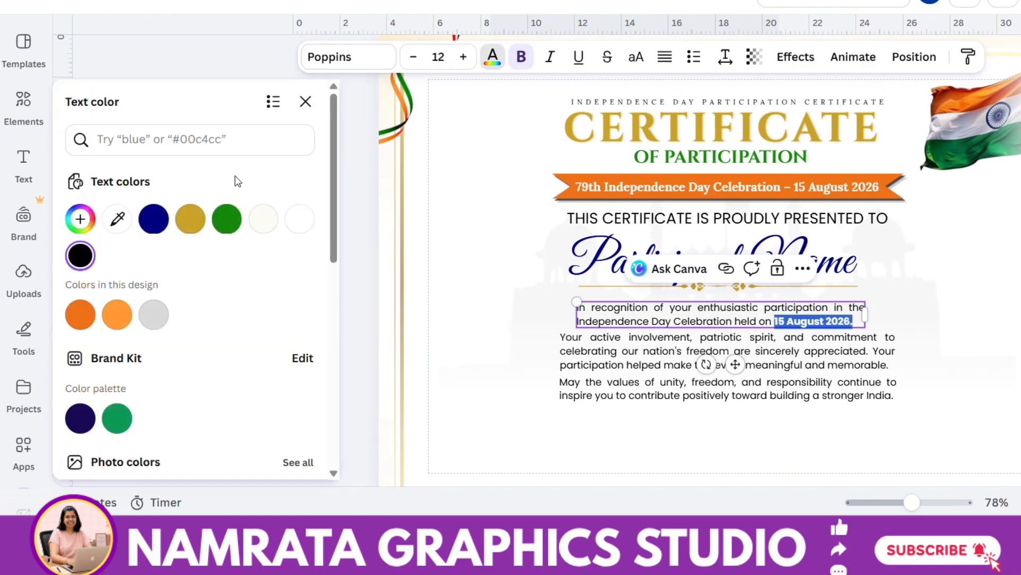
pyautogui.click(80, 319)
pyautogui.click(624, 388)
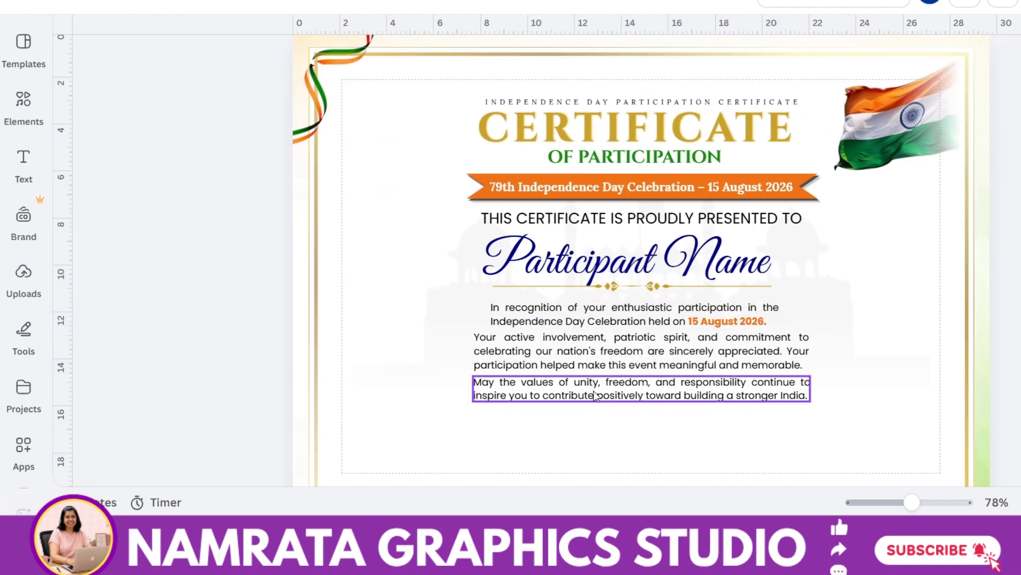
# Colour "unity, freedom," and "responsibility" in the "May the values" paragraph dark blue #000080.
pyautogui.click(574, 387)
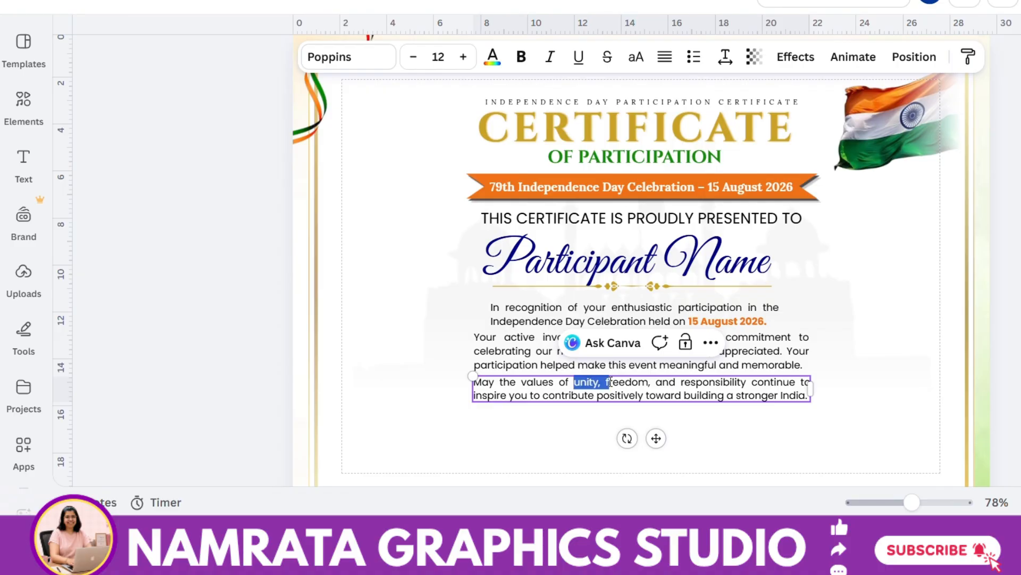
pyautogui.click(492, 57)
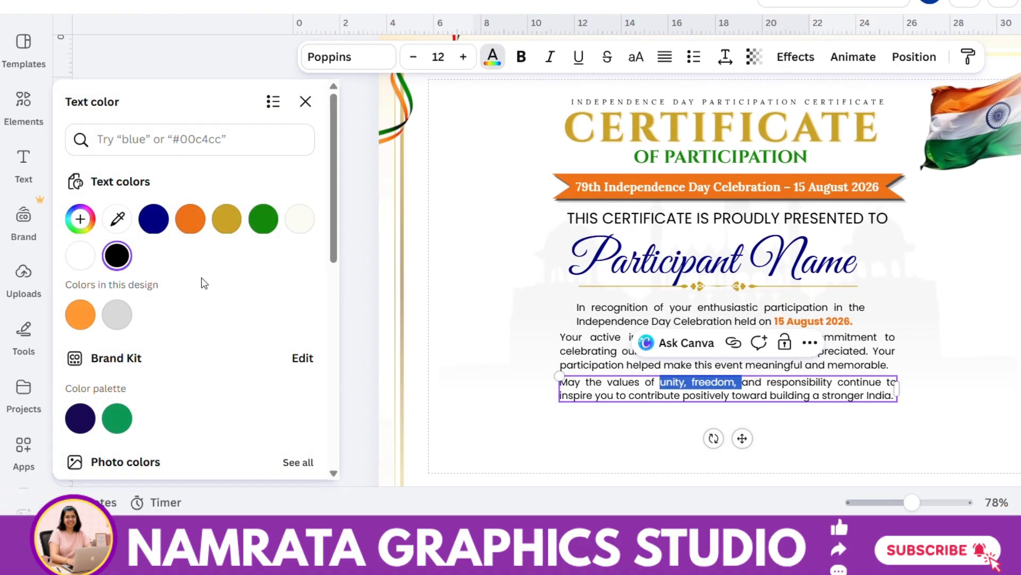
pyautogui.click(157, 227)
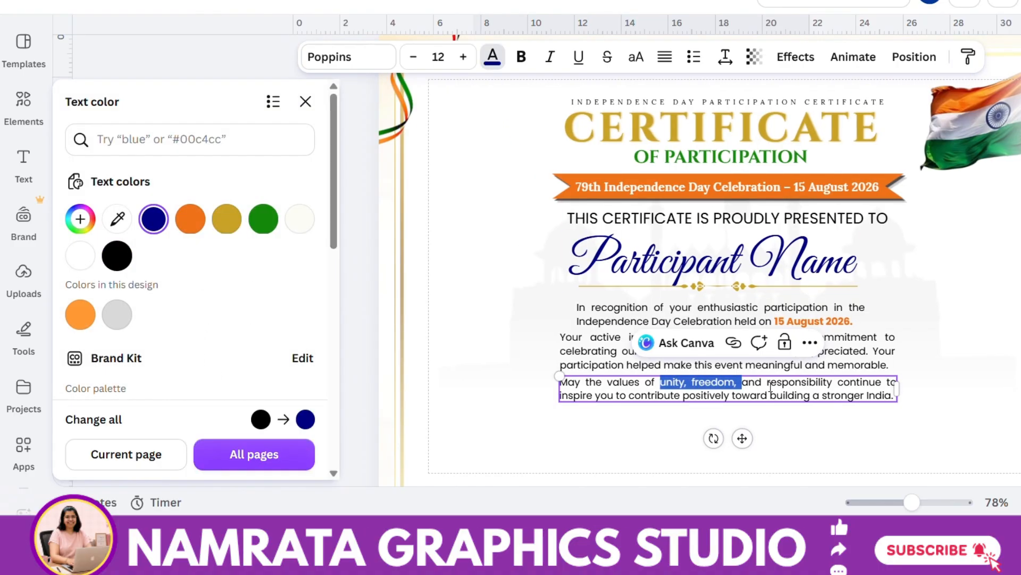
pyautogui.moveTo(768, 383); pyautogui.dragTo(833, 375)
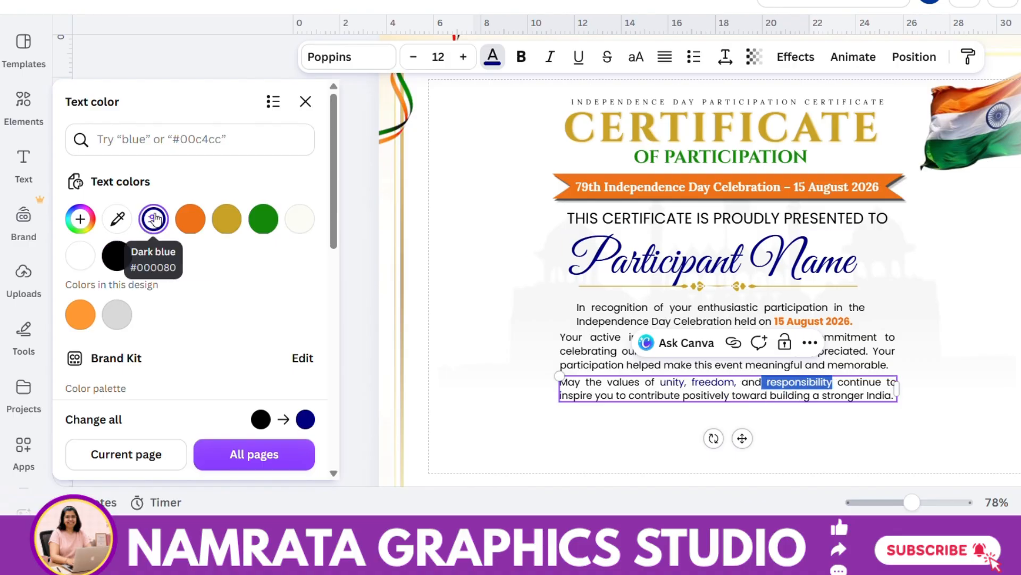
pyautogui.click(154, 219)
pyautogui.press('Escape')
# Make "unity, freedom," and "responsibility" bold in the last body paragraph.
pyautogui.click(679, 385)
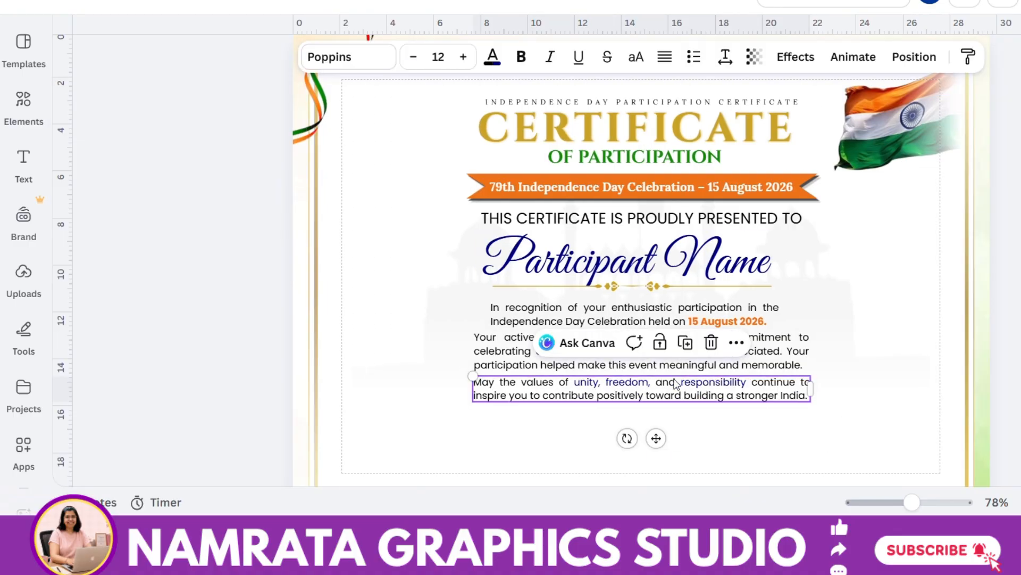
pyautogui.moveTo(678, 381); pyautogui.dragTo(748, 383)
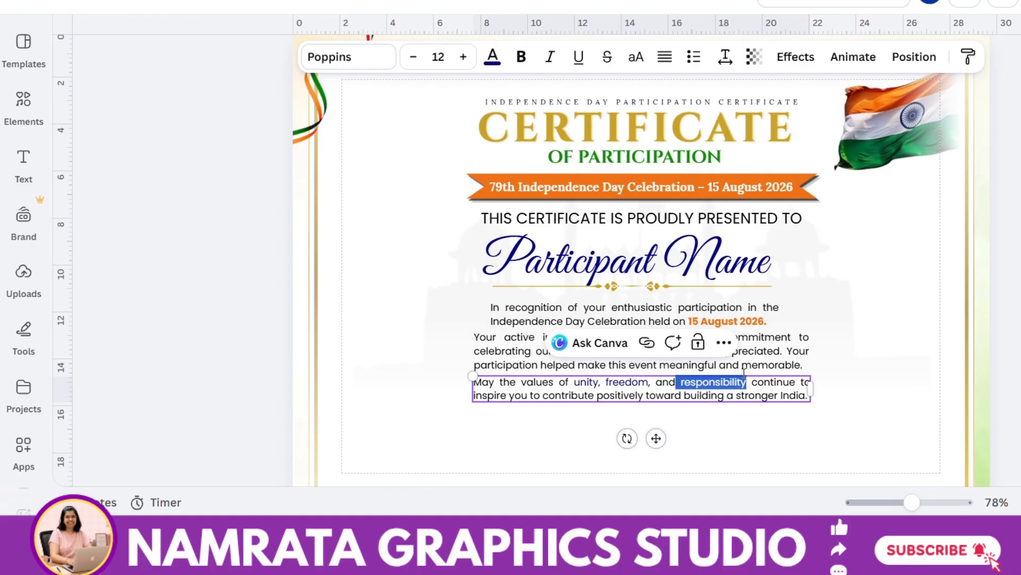
pyautogui.click(521, 57)
pyautogui.moveTo(568, 382); pyautogui.dragTo(653, 382)
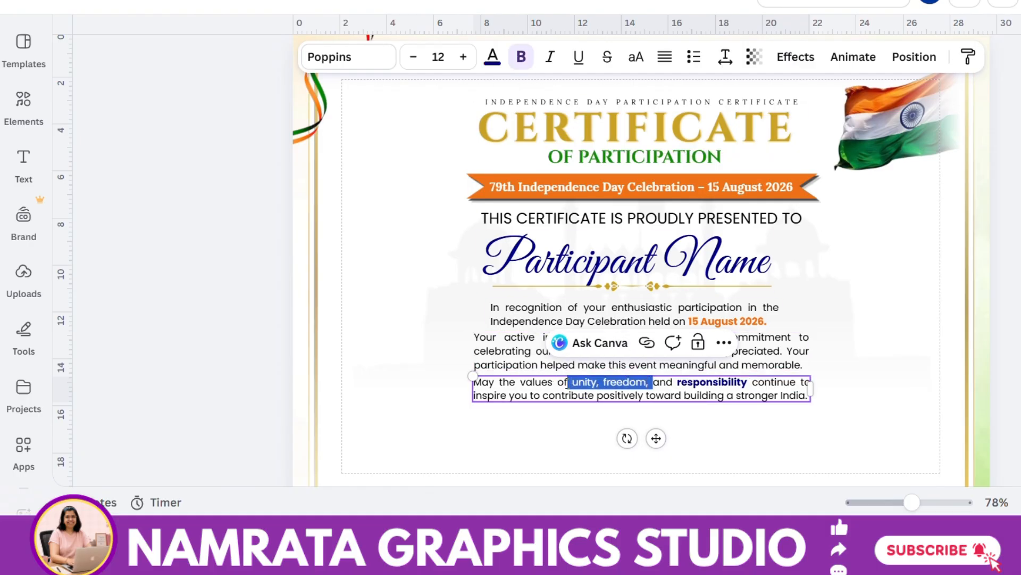
pyautogui.click(394, 212)
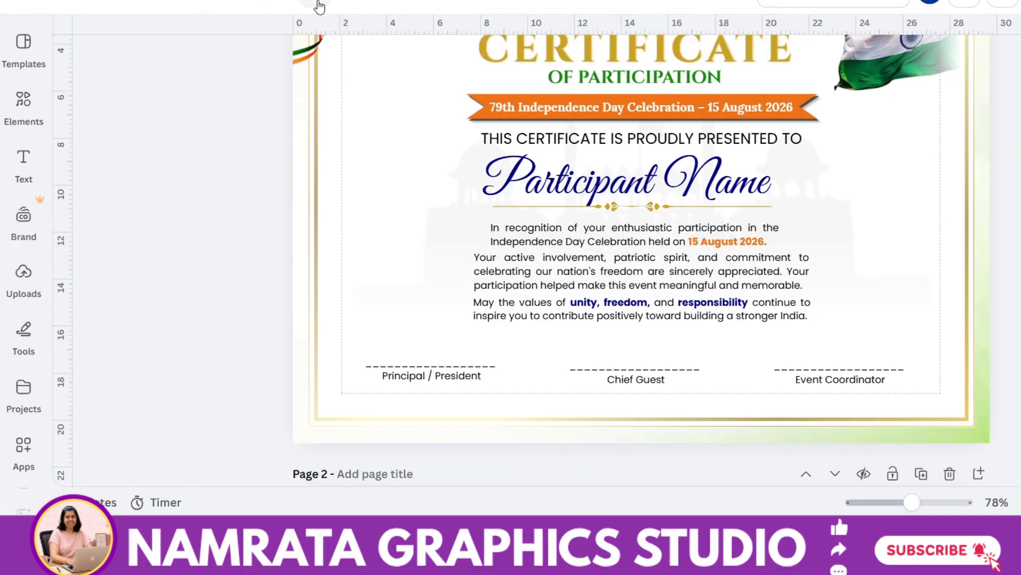
# Line up the Principal / President, Chief Guest and Event Coordinator signature blocks in one row along the certificate's bottom margin.
pyautogui.click(377, 377)
pyautogui.moveTo(379, 371); pyautogui.dragTo(374, 374)
pyautogui.click(650, 382)
pyautogui.moveTo(649, 382); pyautogui.dragTo(653, 384)
pyautogui.moveTo(1018, 370)
pyautogui.mouseDown()
pyautogui.moveTo(431, 381)
pyautogui.moveTo(445, 390)
pyautogui.mouseUp()
pyautogui.click(273, 257)
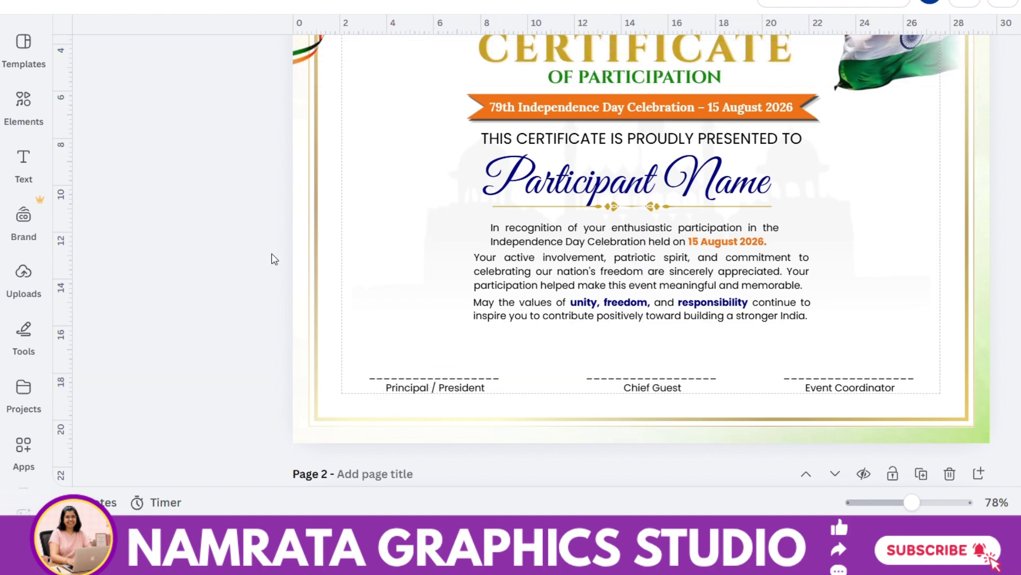
# Move the black school emblem to the certificate's upper-left margin corner beside the ribbon and shrink it slightly.
pyautogui.scroll(2, 956, 434)
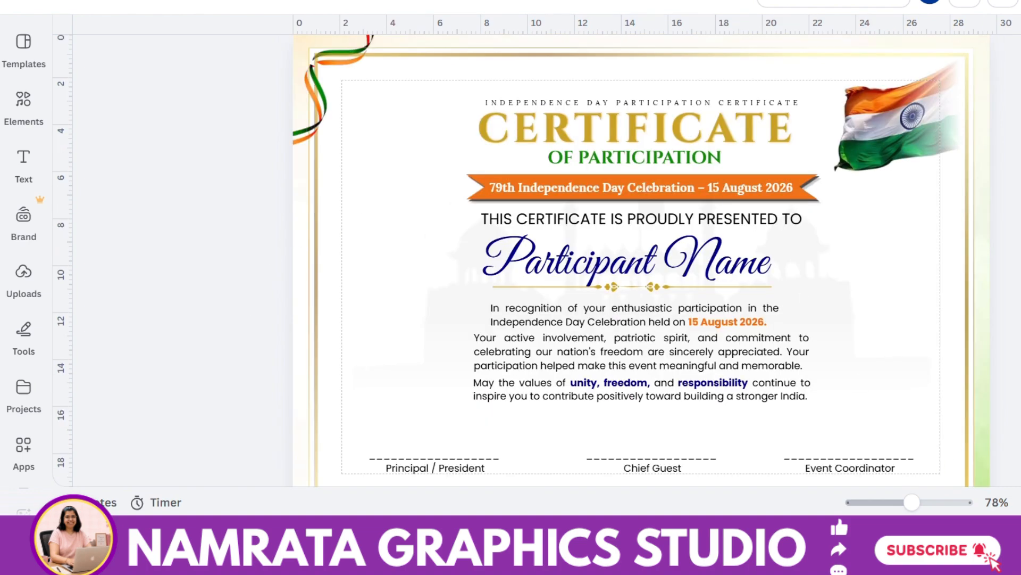
pyautogui.scroll(2, 358, 55)
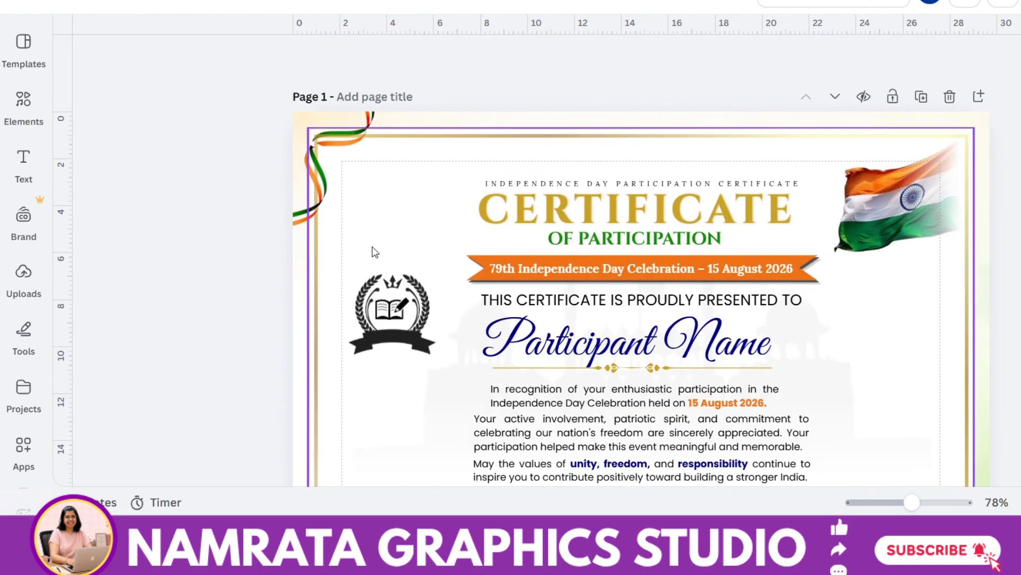
pyautogui.moveTo(393, 298); pyautogui.dragTo(386, 182)
pyautogui.moveTo(424, 238); pyautogui.dragTo(417, 229)
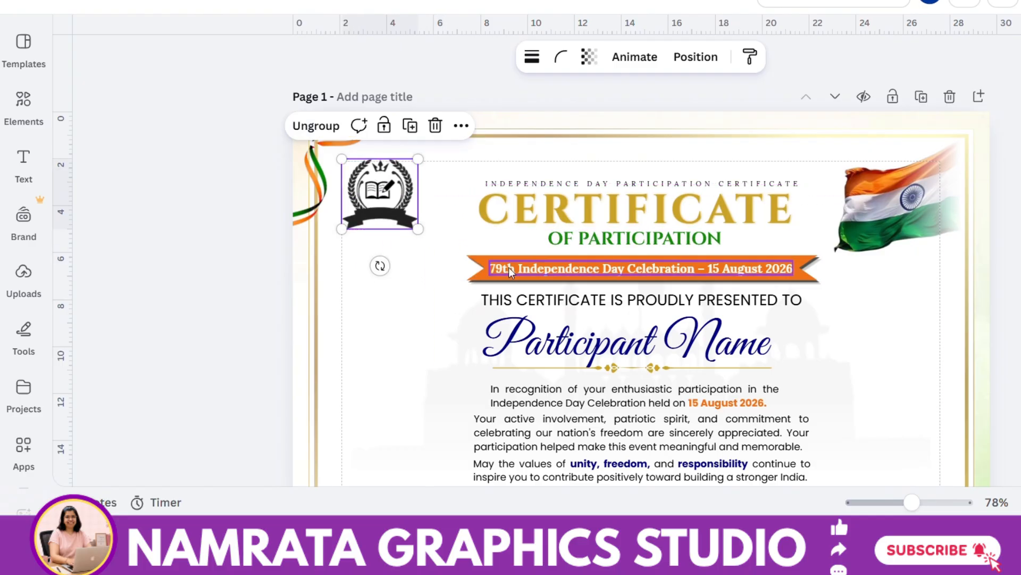
# Duplicate the "THIS CERTIFICATE IS PROUDLY PRESENTED TO" line and replace the copy's text with "YOUR SHOOL LOGO HERE".
pyautogui.click(538, 302)
pyautogui.click(684, 258)
pyautogui.doubleClick(556, 258)
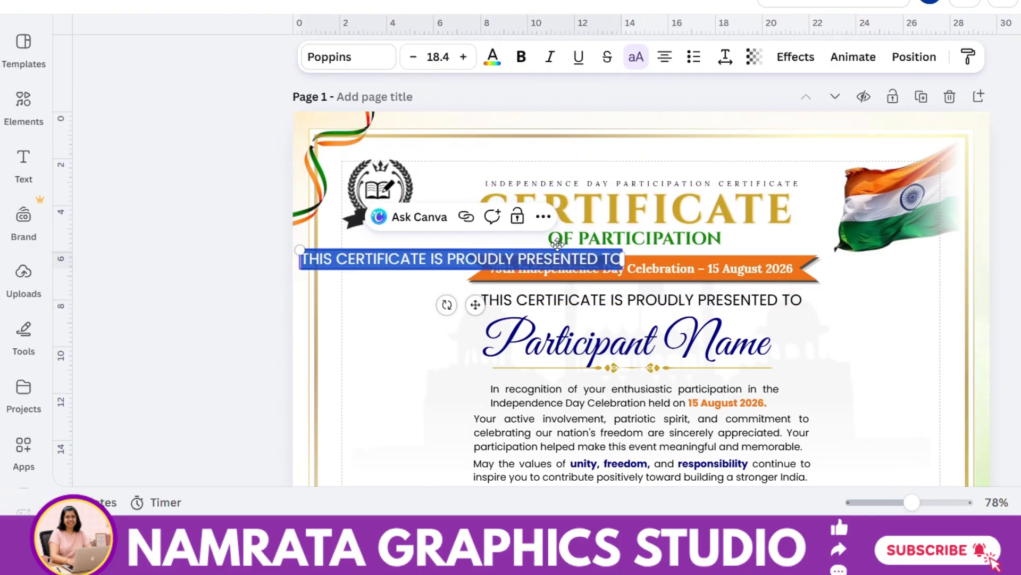
pyautogui.write('YOUR S')
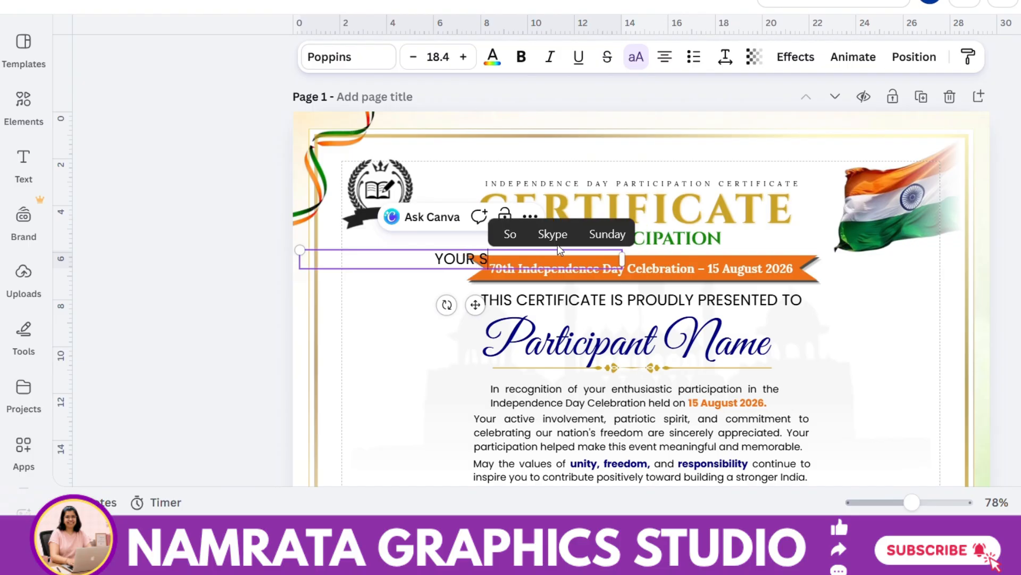
pyautogui.write('HOOL LOGO HERE')
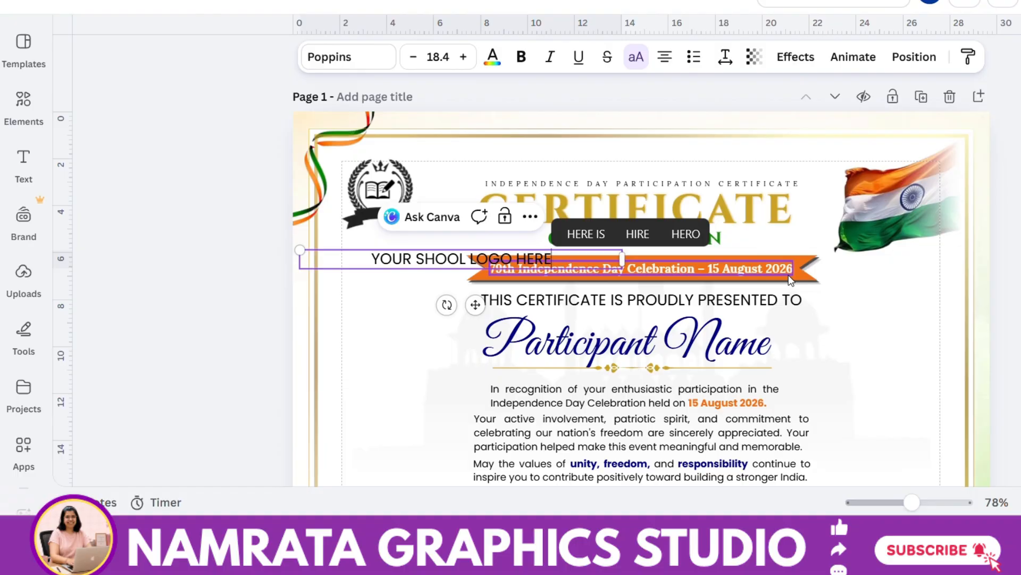
# Narrow the logo caption so it wraps onto two lines and place it directly beneath the school emblem.
pyautogui.moveTo(621, 259); pyautogui.dragTo(424, 231)
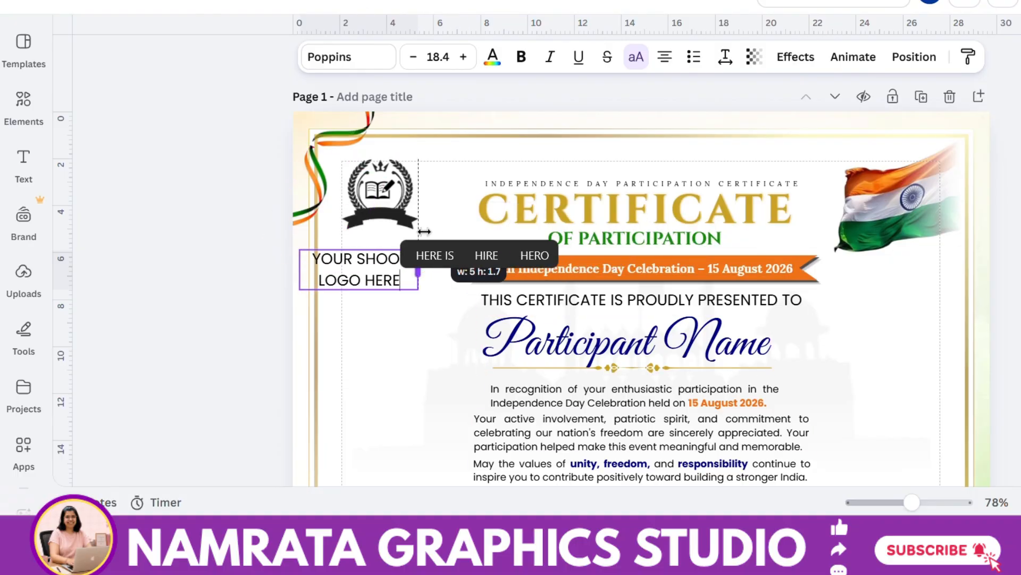
pyautogui.click(386, 302)
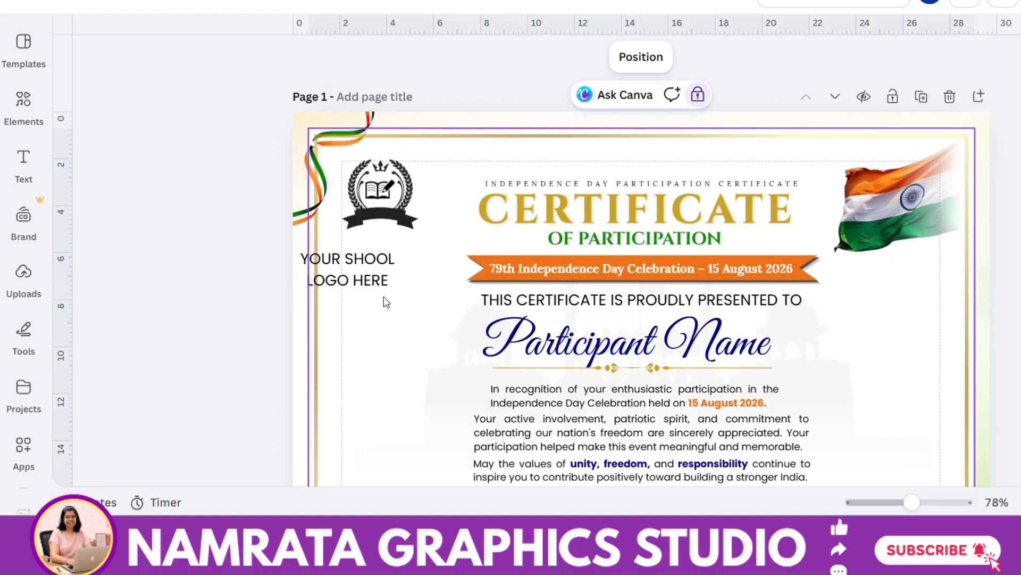
pyautogui.click(394, 261)
pyautogui.moveTo(394, 261); pyautogui.dragTo(442, 261)
# Set the logo caption beneath the emblem to the Poppins SemiBold font style.
pyautogui.click(521, 56)
pyautogui.click(348, 57)
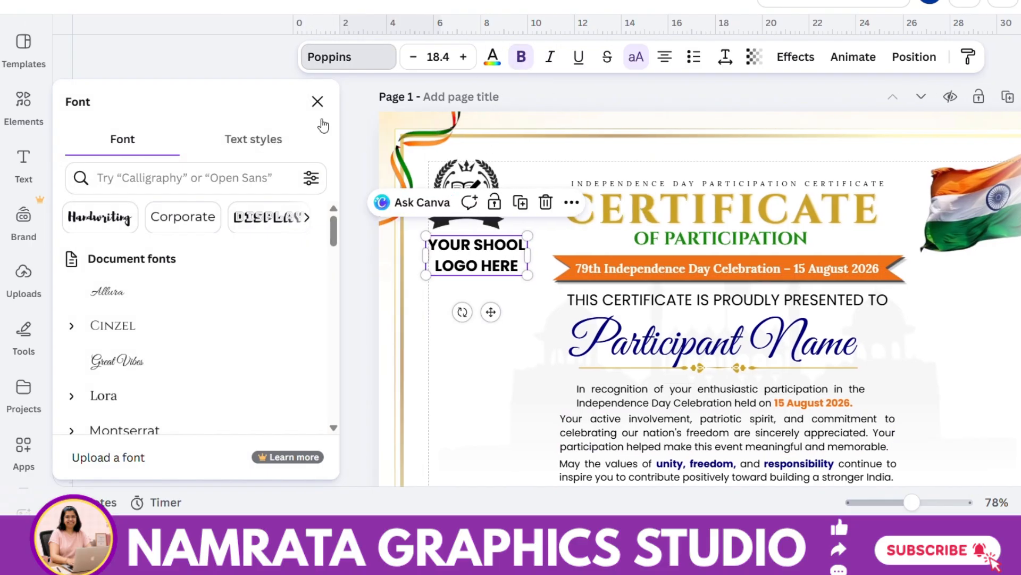
pyautogui.scroll(-6, 121, 373)
pyautogui.moveTo(334, 287); pyautogui.dragTo(334, 234)
pyautogui.click(71, 369)
pyautogui.scroll(-3, 106, 396)
pyautogui.click(105, 397)
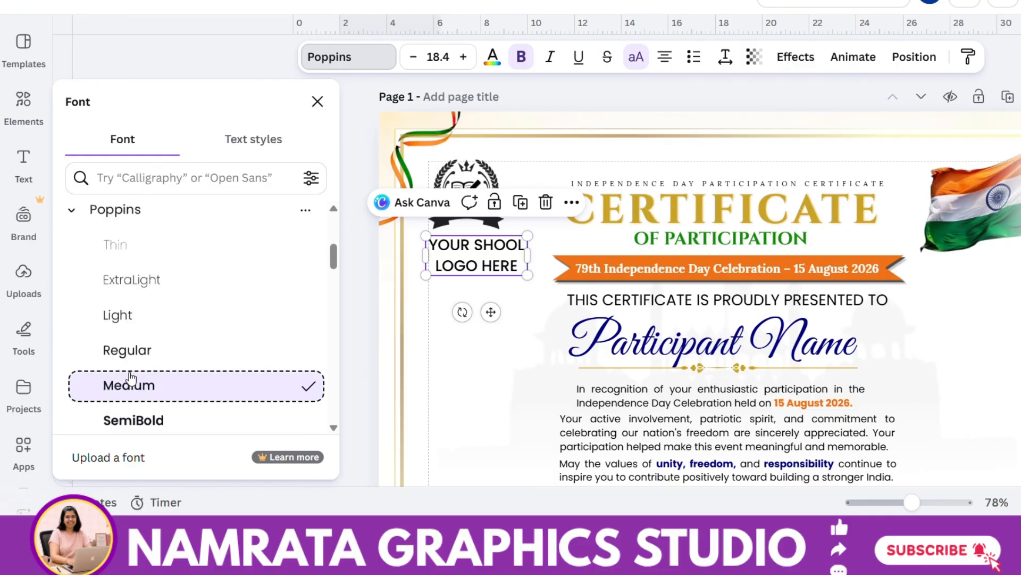
pyautogui.click(157, 421)
pyautogui.click(319, 102)
# Set the logo caption's letter spacing to 32 and its line spacing to 1.14.
pyautogui.click(725, 57)
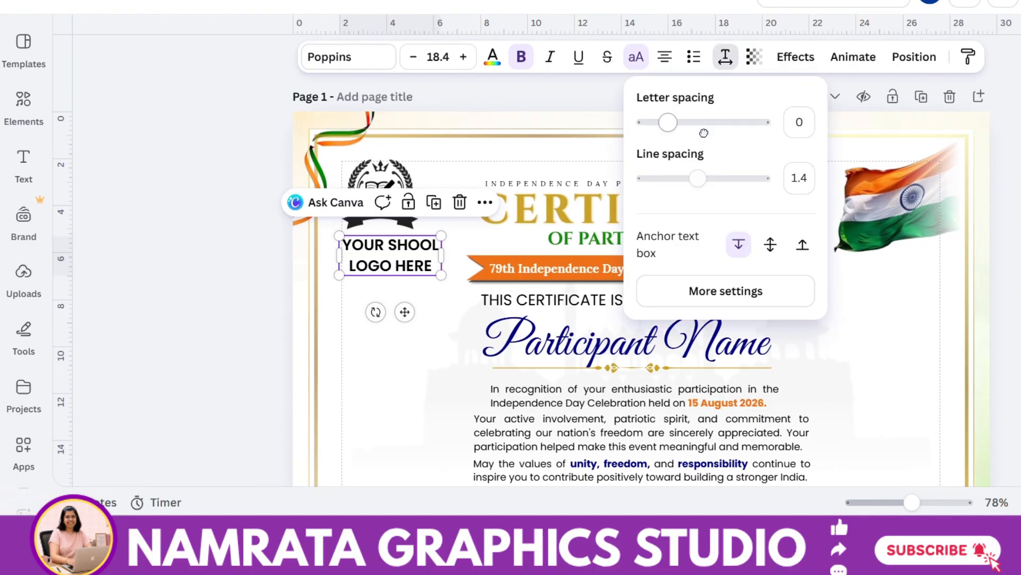
pyautogui.moveTo(665, 123)
pyautogui.mouseDown()
pyautogui.moveTo(696, 122)
pyautogui.moveTo(678, 125)
pyautogui.mouseUp()
pyautogui.moveTo(697, 178); pyautogui.dragTo(682, 179)
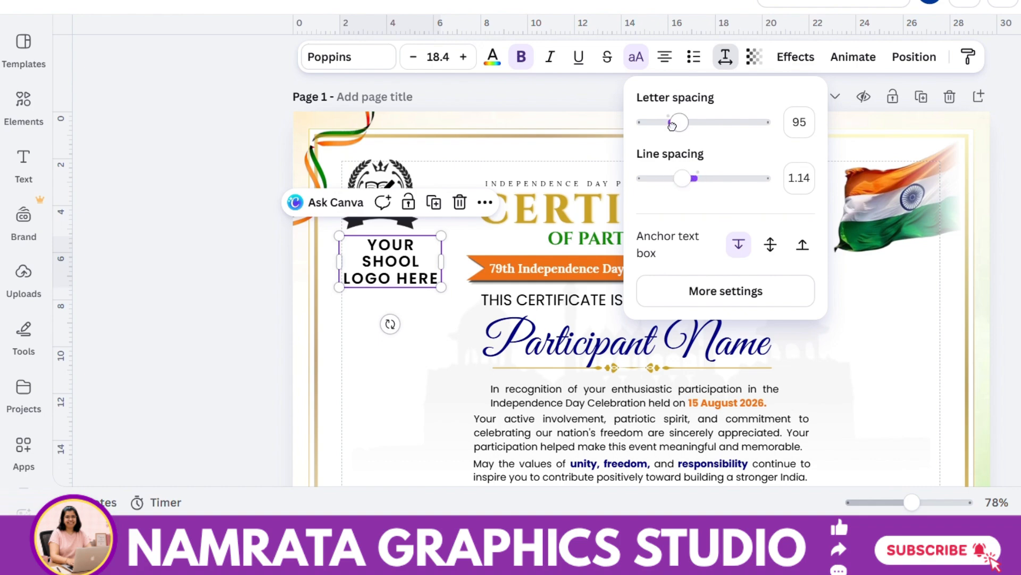
pyautogui.moveTo(672, 125); pyautogui.dragTo(671, 126)
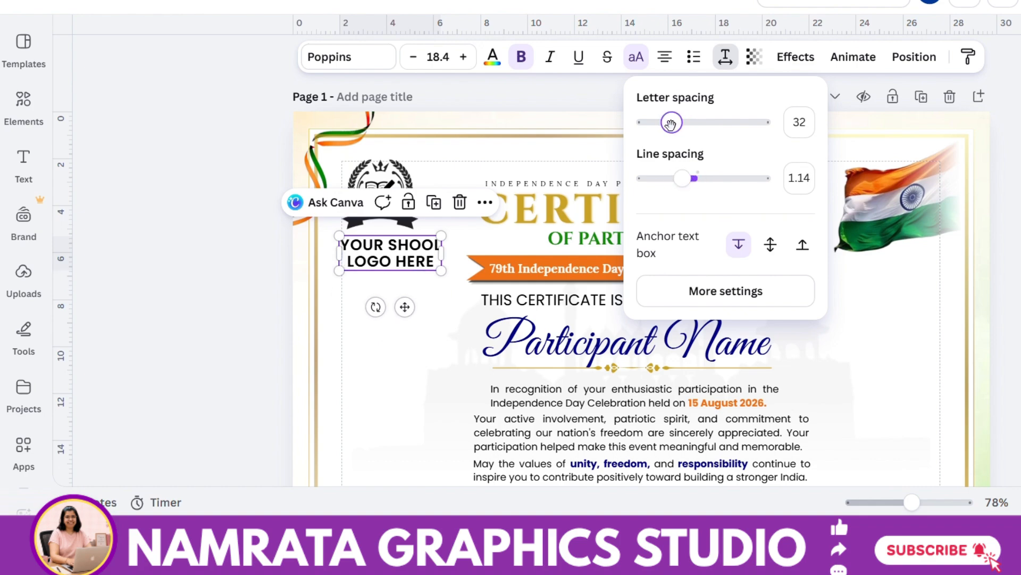
# Correct "SHOOL" to "SCHOOL" in the logo caption and scale the caption down to the emblem's width.
pyautogui.doubleClick(427, 246)
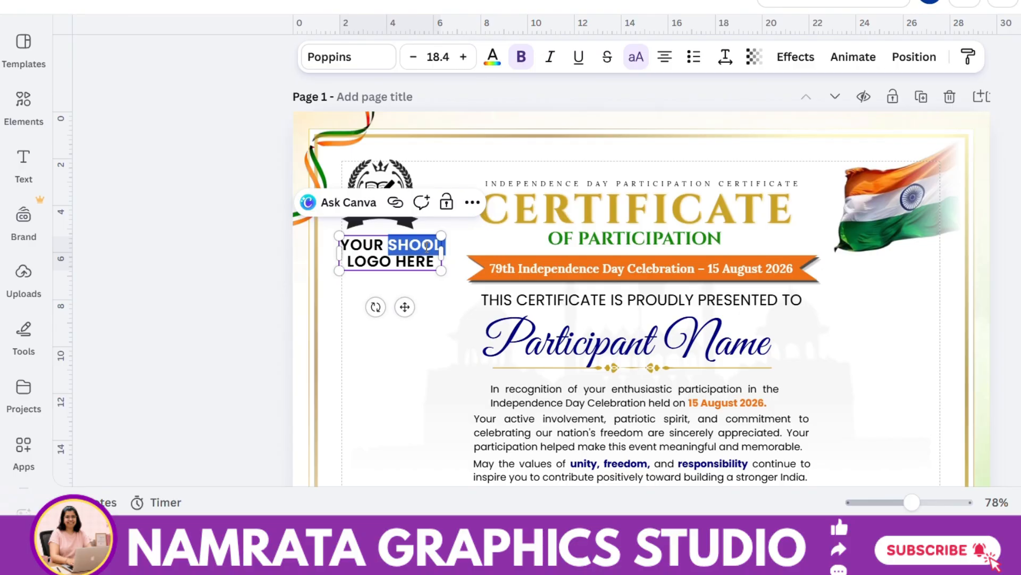
pyautogui.write('SCHOOL')
pyautogui.press('Escape')
pyautogui.moveTo(451, 270); pyautogui.dragTo(421, 261)
pyautogui.click(292, 370)
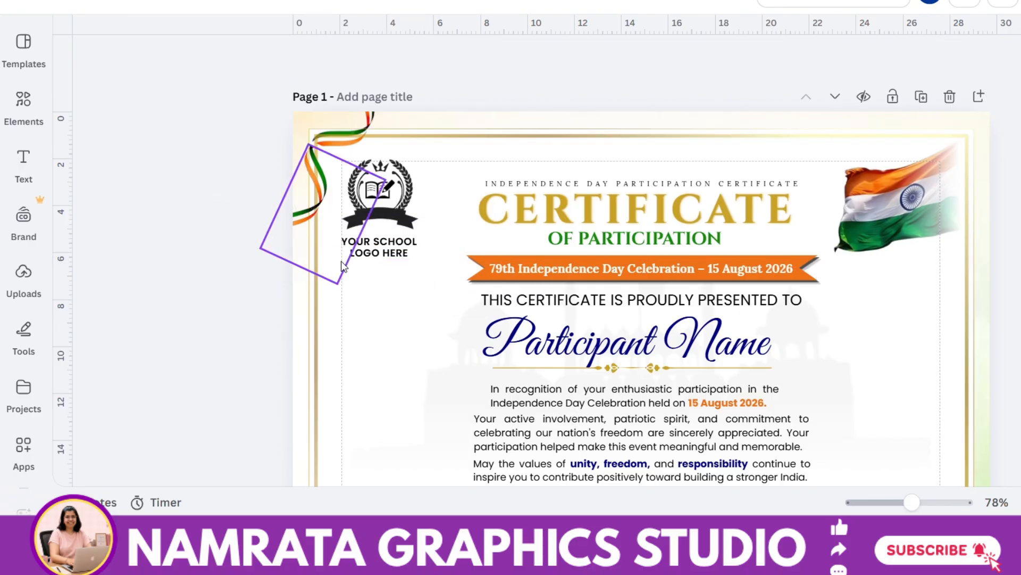
pyautogui.scroll(-3, 349, 276)
pyautogui.scroll(2, 356, 266)
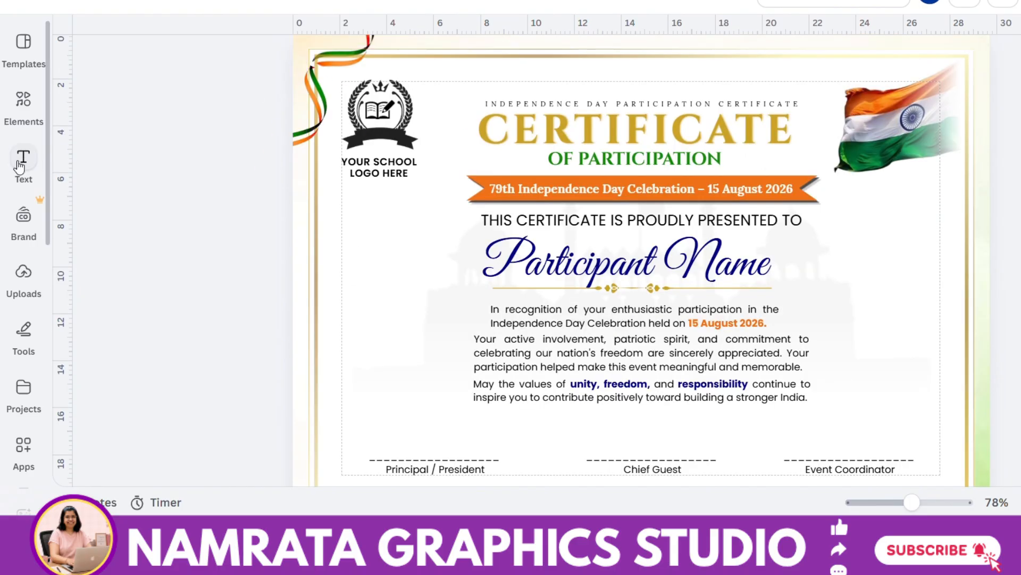
pyautogui.click(23, 109)
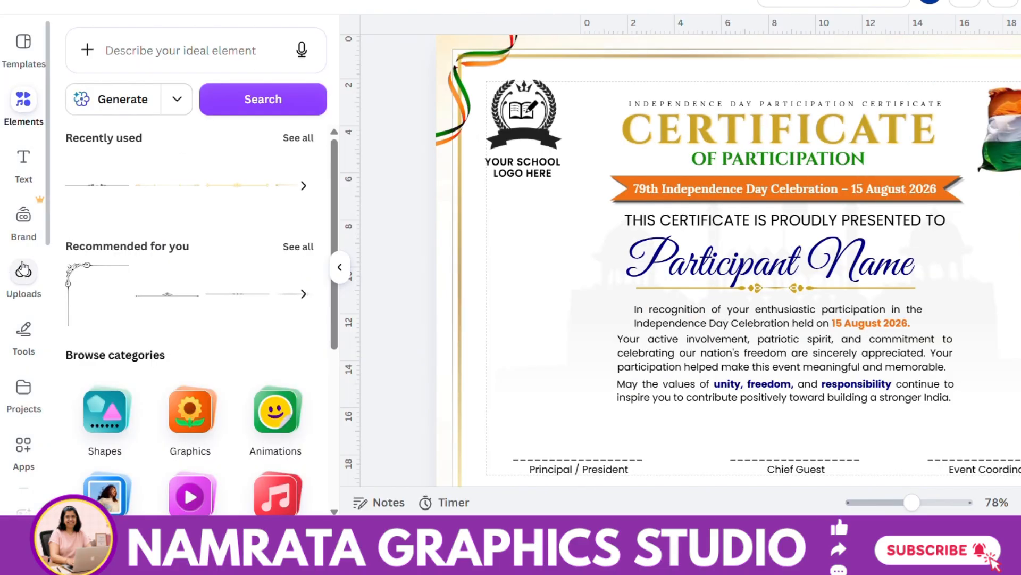
pyautogui.click(122, 55)
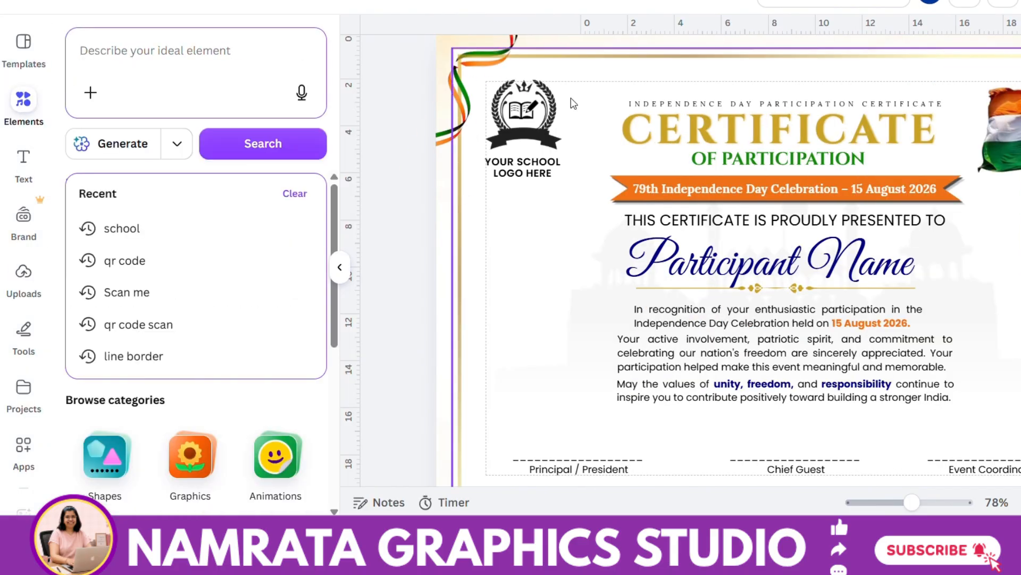
pyautogui.click(708, 341)
# Paste a "79th Independence Day Celebration" text onto the certificate and move it down beside the body paragraphs.
pyautogui.rightClick(436, 279)
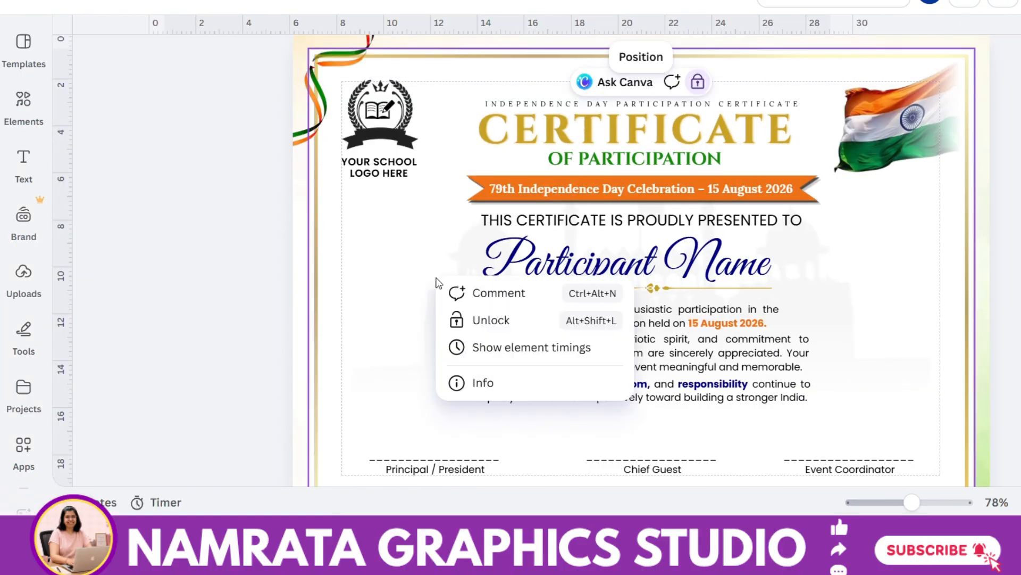
pyautogui.rightClick(300, 333)
pyautogui.rightClick(300, 328)
pyautogui.click(337, 167)
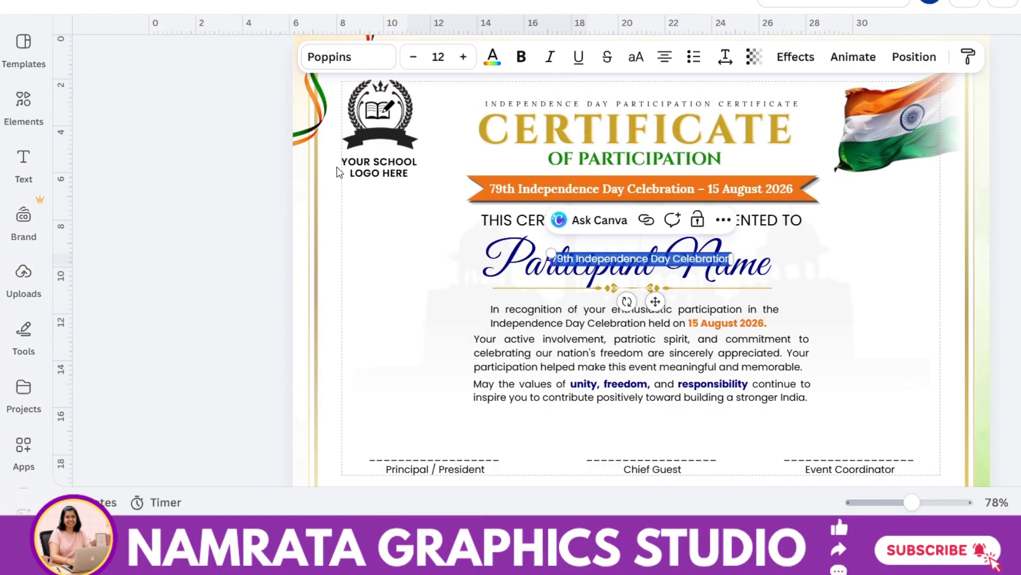
pyautogui.moveTo(655, 302); pyautogui.dragTo(487, 409)
# Insert the uploaded orange and green rosette badge, shrink it and place it beneath the school logo caption.
pyautogui.click(23, 277)
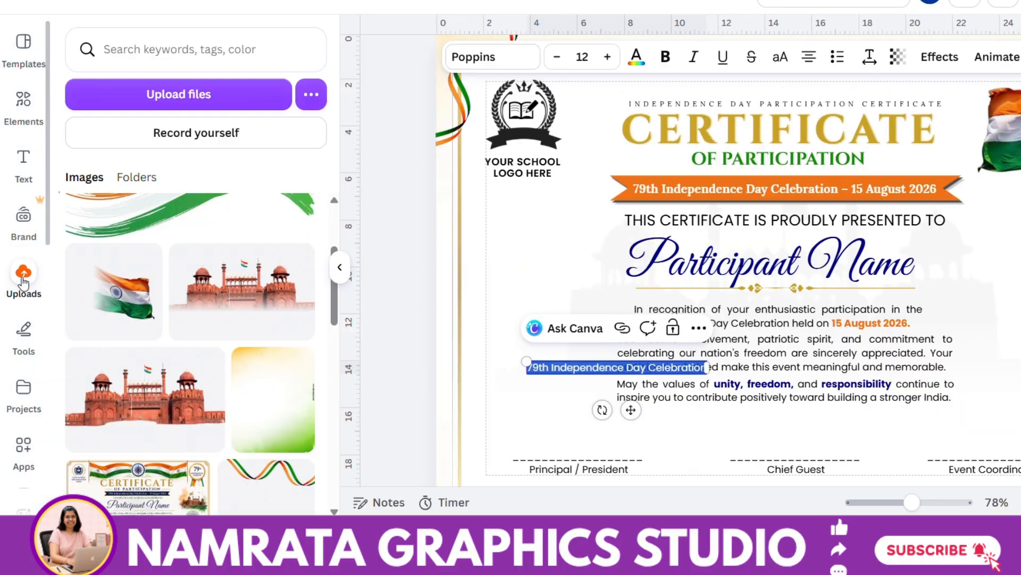
pyautogui.scroll(3, 213, 255)
pyautogui.click(107, 282)
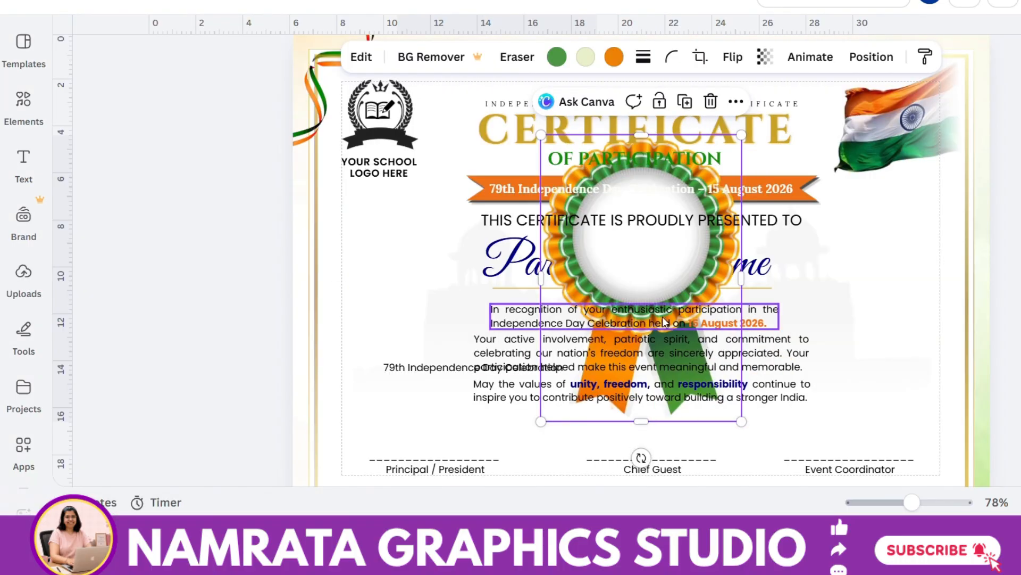
pyautogui.moveTo(743, 137); pyautogui.dragTo(665, 287)
pyautogui.moveTo(648, 335); pyautogui.dragTo(407, 238)
# Split "79th" out of the celebration text into its own text box below the rosette badge.
pyautogui.click(439, 367)
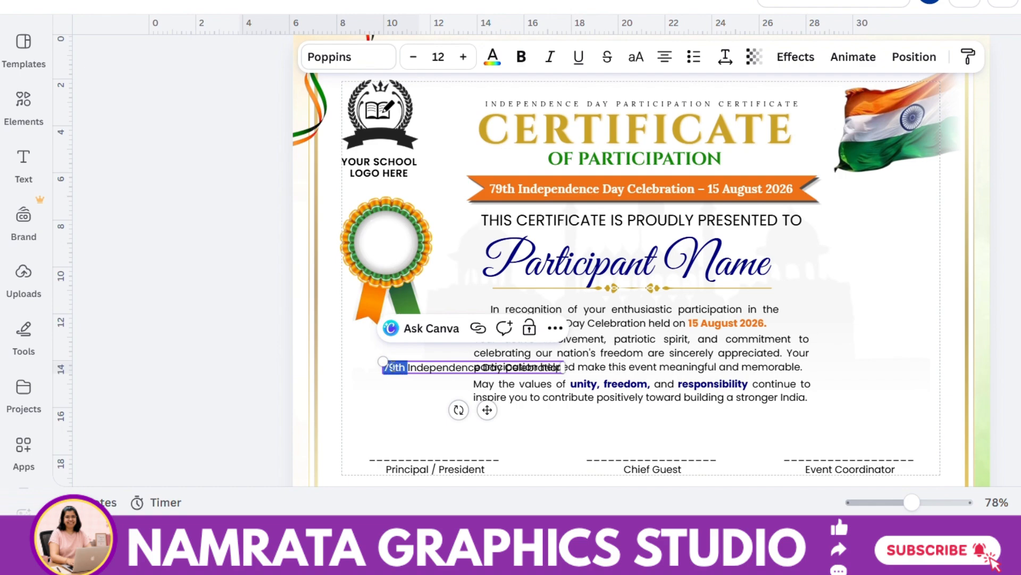
pyautogui.rightClick(392, 367)
pyautogui.click(491, 8)
pyautogui.rightClick(386, 243)
pyautogui.click(439, 113)
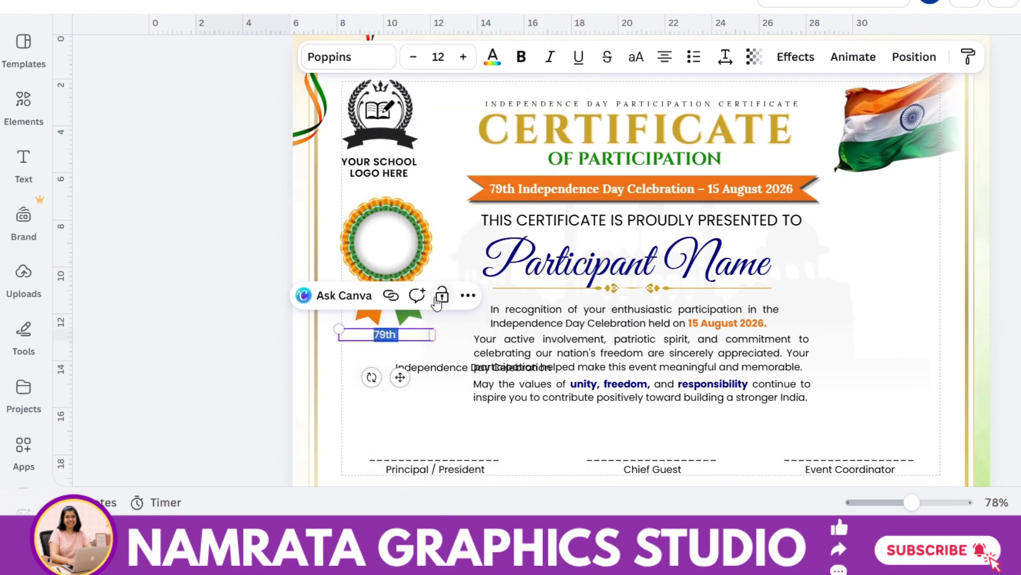
# Move the "79th" text onto the badge's centre and split "th" off into a separate narrow text box.
pyautogui.moveTo(431, 334); pyautogui.dragTo(390, 264)
pyautogui.rightClick(393, 260)
pyautogui.click(438, 153)
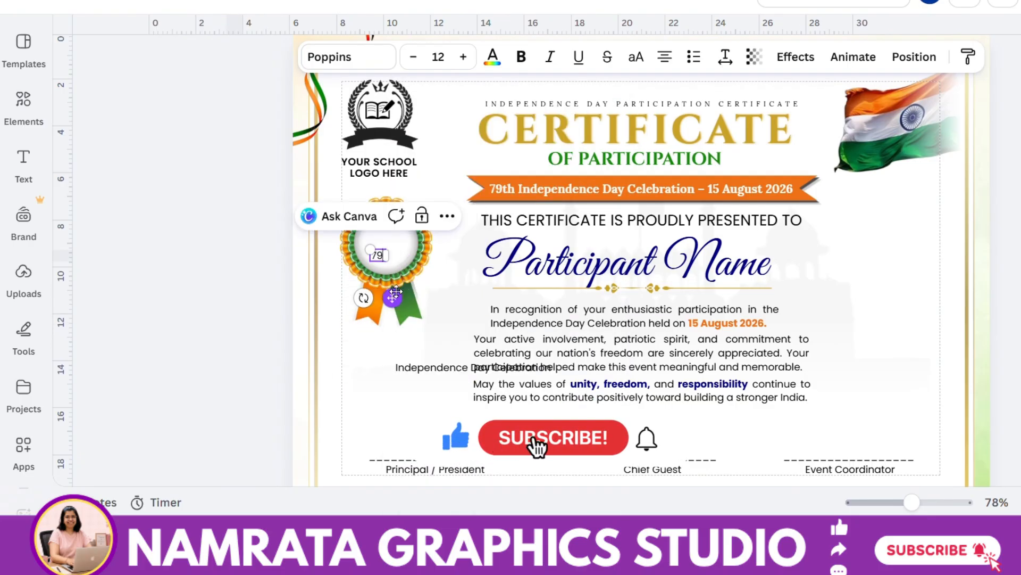
pyautogui.rightClick(401, 268)
pyautogui.click(446, 120)
pyautogui.moveTo(433, 334); pyautogui.dragTo(369, 340)
# Enlarge the badge's "79" to size 32.4 and set it in bold Lora.
pyautogui.click(379, 254)
pyautogui.moveTo(388, 248); pyautogui.dragTo(406, 220)
pyautogui.click(396, 57)
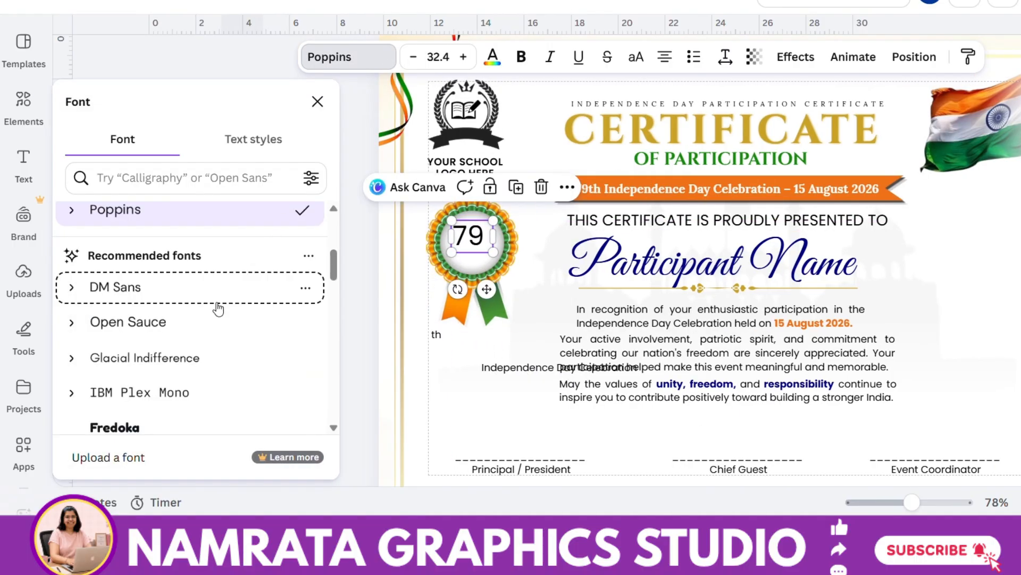
pyautogui.scroll(4, 331, 224)
pyautogui.click(264, 272)
pyautogui.click(199, 345)
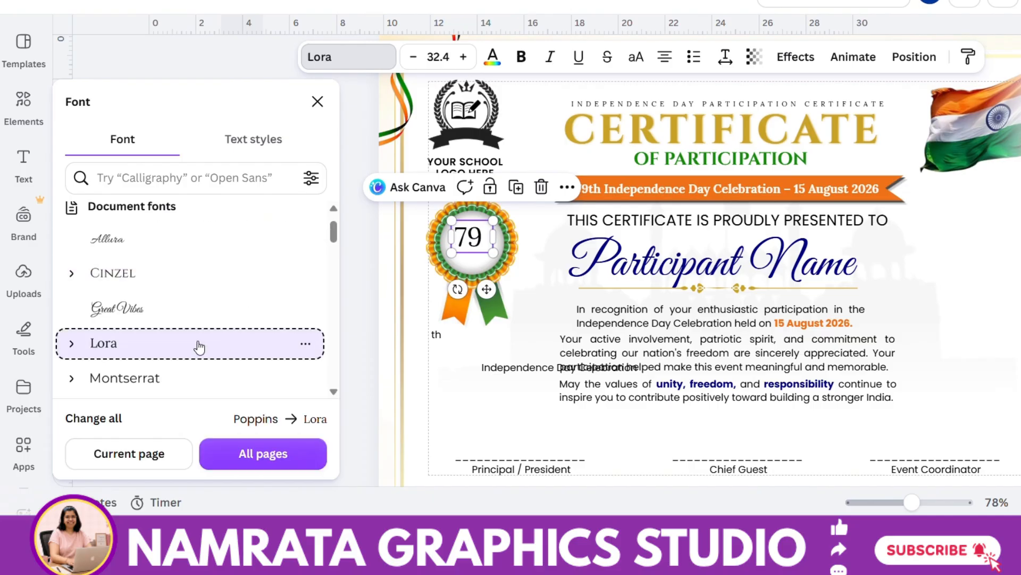
pyautogui.click(317, 102)
pyautogui.click(271, 253)
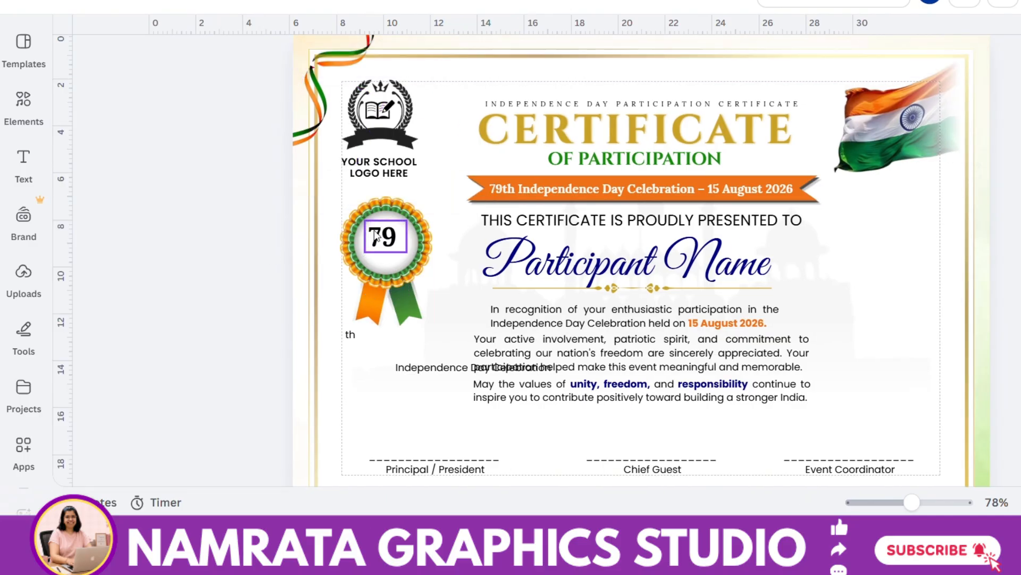
# Scale the "79" down to size 27.4 and colour it dark blue.
pyautogui.click(376, 232)
pyautogui.moveTo(375, 232); pyautogui.dragTo(400, 221)
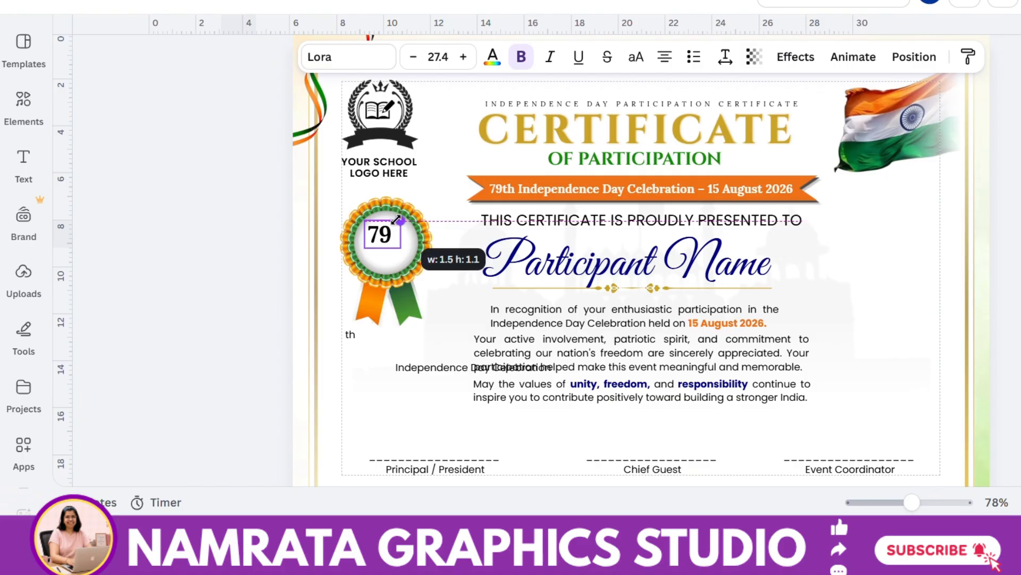
pyautogui.click(493, 61)
pyautogui.click(161, 221)
pyautogui.click(316, 111)
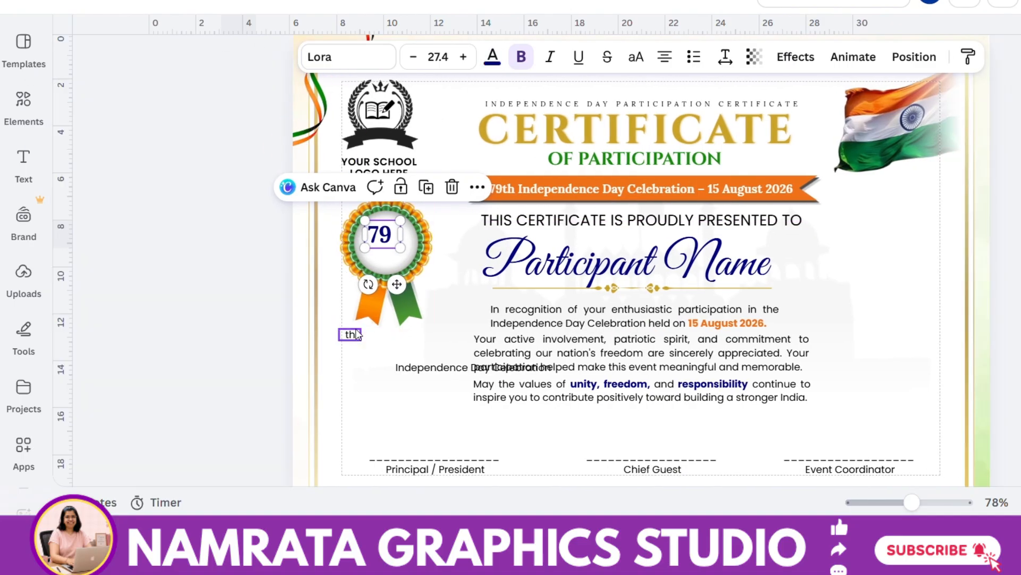
# Move the "th" text beside the "79" on the badge and set its font to Lora.
pyautogui.moveTo(350, 334); pyautogui.dragTo(405, 231)
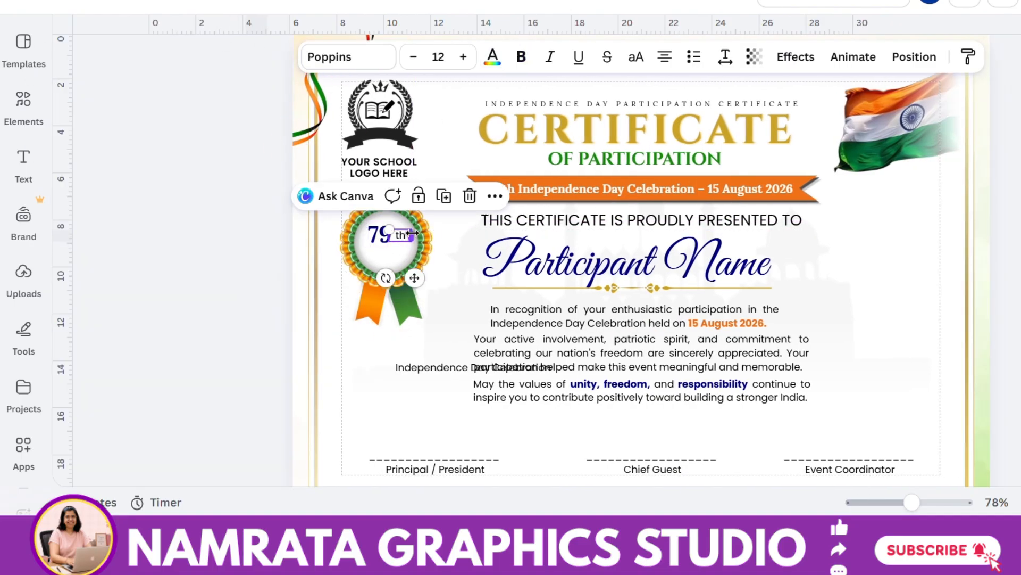
pyautogui.click(345, 57)
pyautogui.click(204, 354)
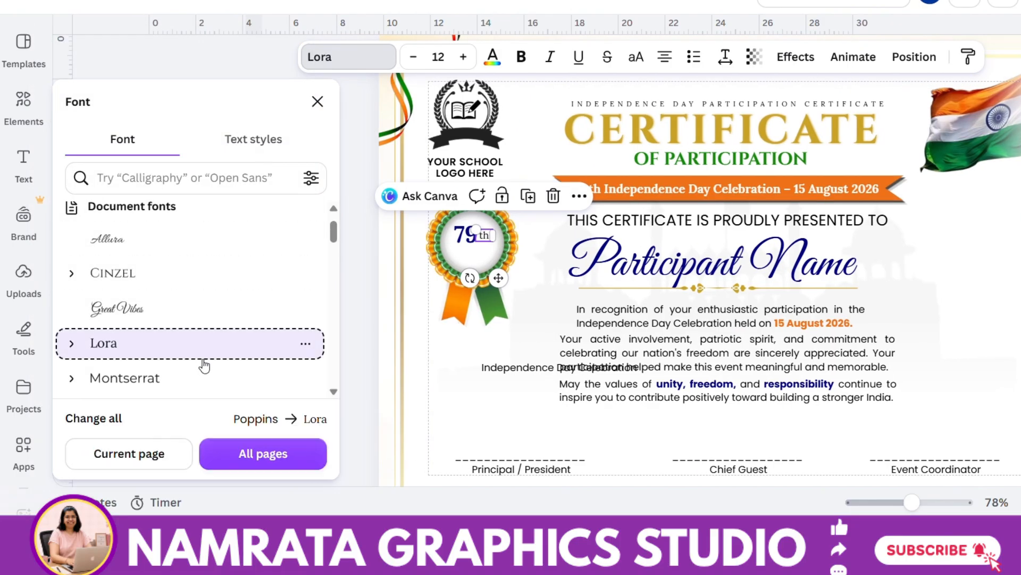
pyautogui.click(318, 101)
# Place the "Independence Day Celebration" text under the "79" on two lines, in Lora at size 7.6.
pyautogui.click(415, 331)
pyautogui.moveTo(503, 333); pyautogui.dragTo(411, 270)
pyautogui.click(340, 57)
pyautogui.click(197, 343)
pyautogui.click(317, 103)
pyautogui.click(381, 486)
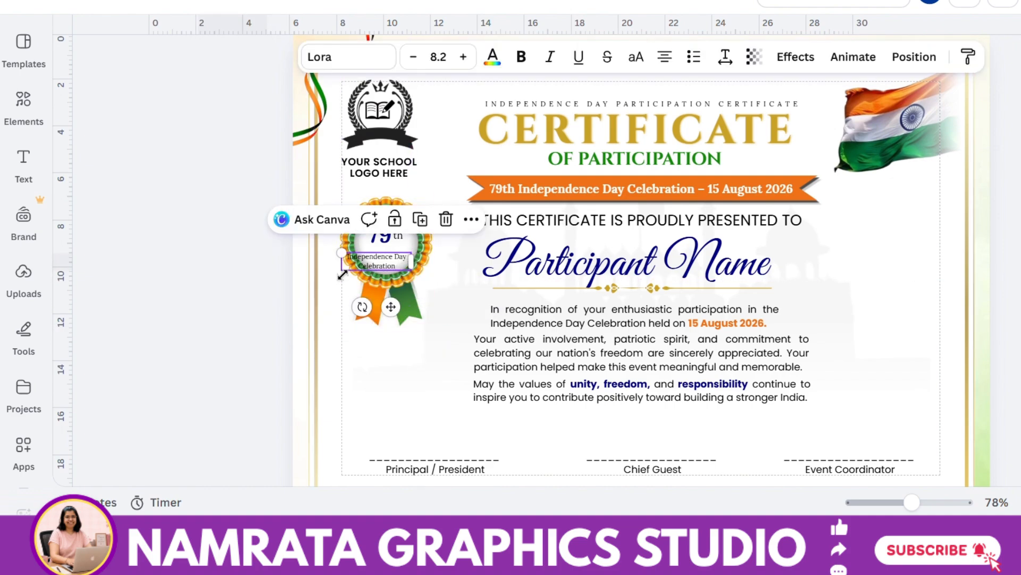
pyautogui.moveTo(342, 275); pyautogui.dragTo(345, 272)
# Enlarge the rosette badge slightly around its texts.
pyautogui.click(364, 311)
pyautogui.moveTo(336, 332); pyautogui.dragTo(363, 318)
pyautogui.click(295, 315)
# Colour the badge's "Independence Day Celebration" text dark blue and make it bold.
pyautogui.click(386, 257)
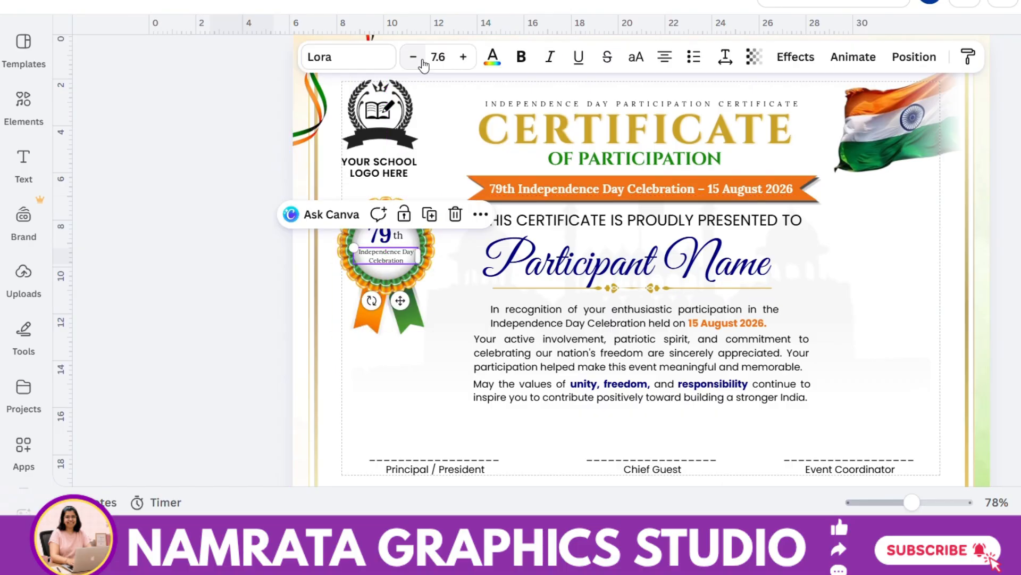
pyautogui.click(493, 57)
pyautogui.click(154, 218)
pyautogui.click(340, 57)
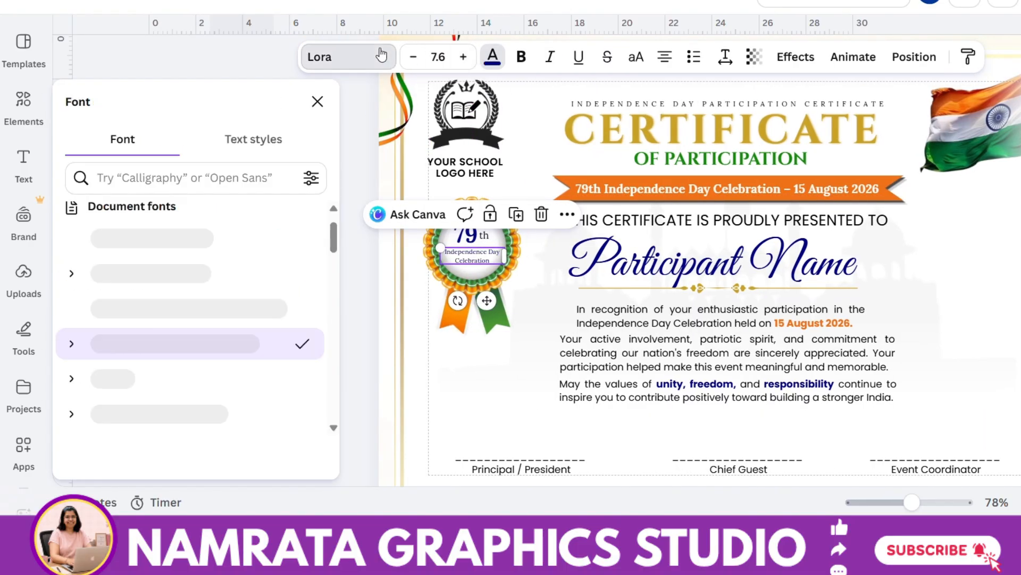
pyautogui.click(160, 414)
pyautogui.click(257, 287)
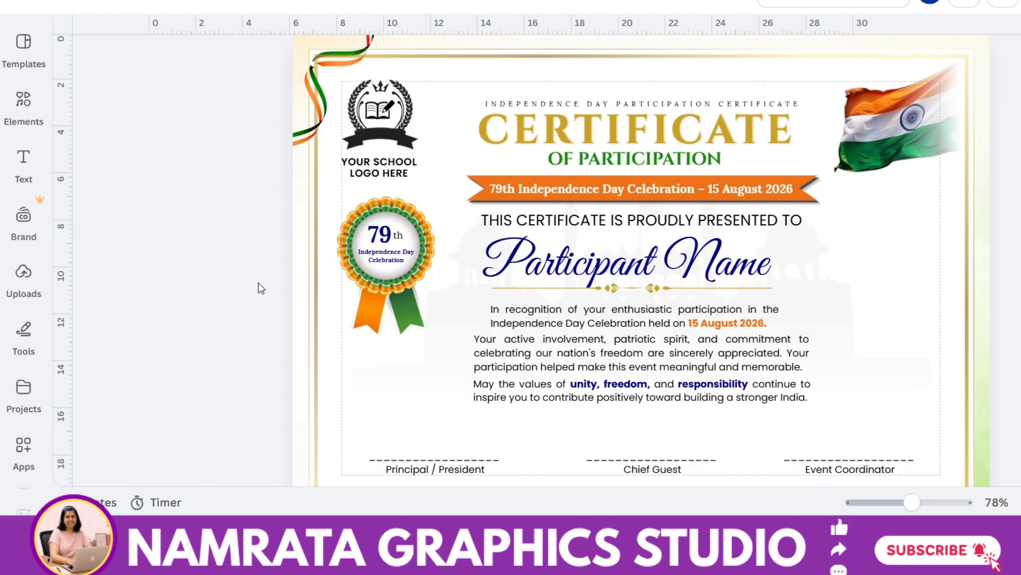
# Enlarge the "79" on the badge and shift it left to clear the "th".
pyautogui.moveTo(912, 502); pyautogui.dragTo(795, 481)
pyautogui.click(268, 169)
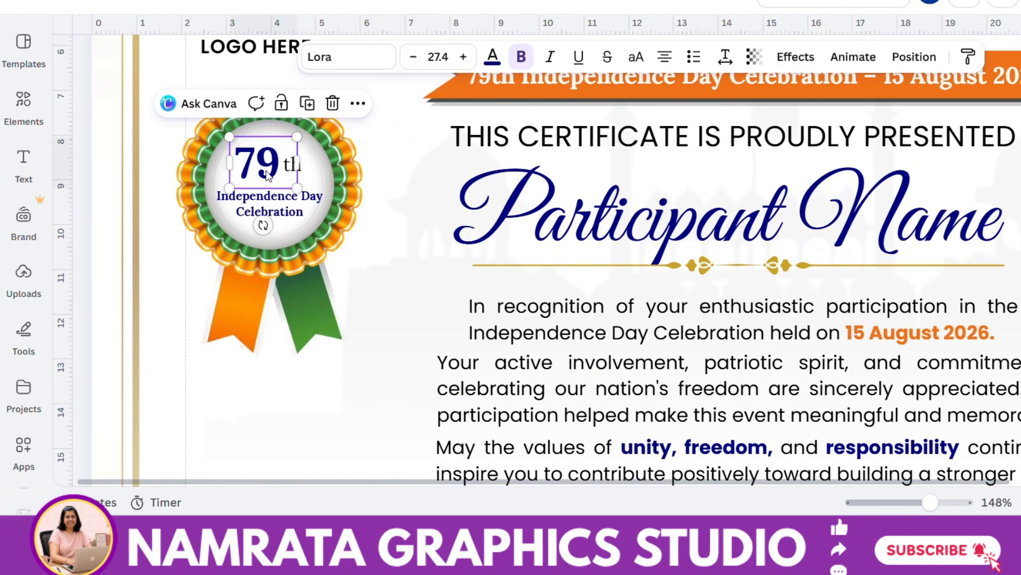
pyautogui.moveTo(298, 164); pyautogui.dragTo(293, 120)
pyautogui.moveTo(285, 137); pyautogui.dragTo(277, 145)
# Colour the badge's "th" text dark blue (#000080).
pyautogui.click(302, 167)
pyautogui.click(493, 56)
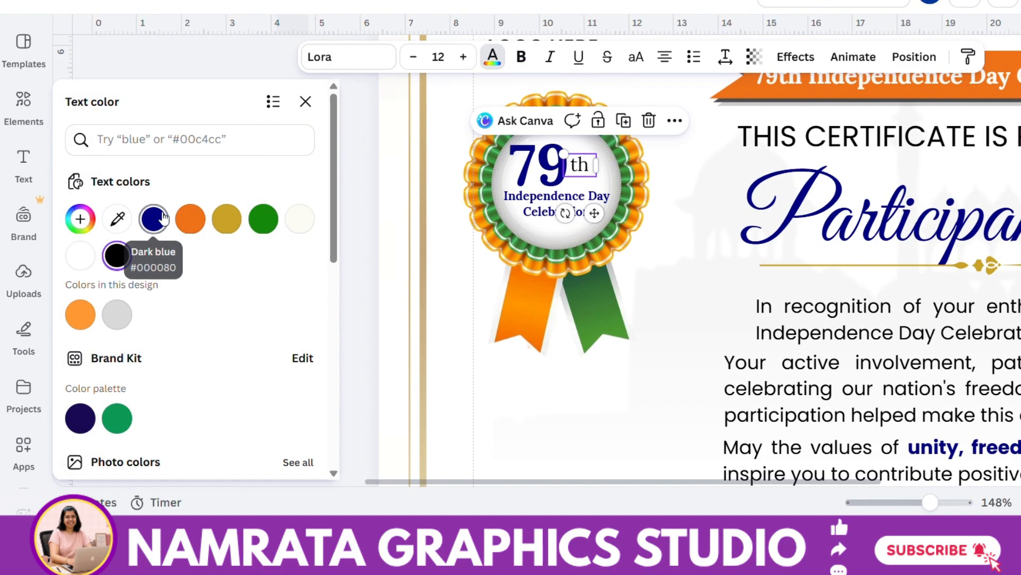
pyautogui.click(153, 219)
pyautogui.click(305, 101)
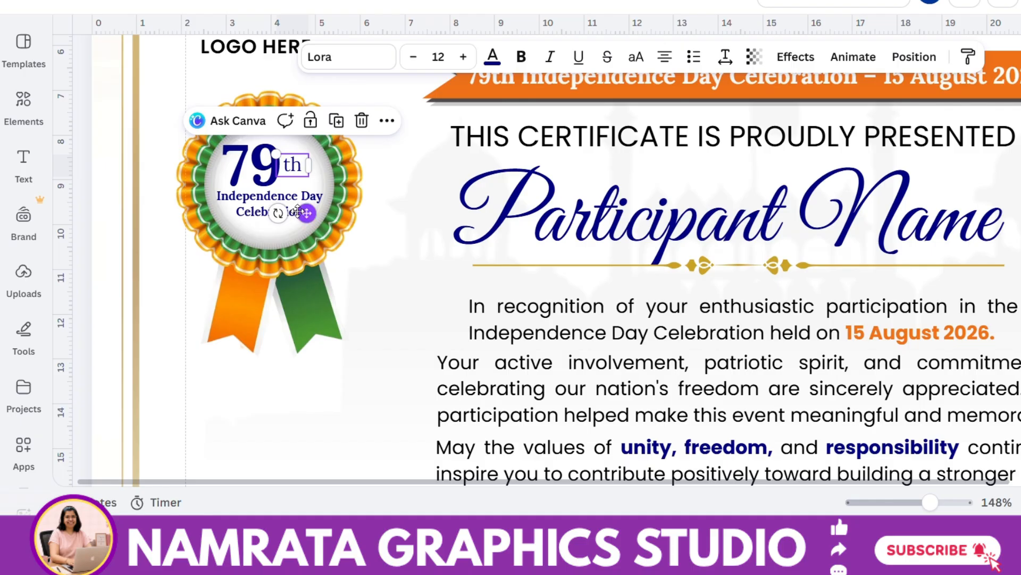
# Nudge the badge's "Independence Day Celebration" text left and shift the rosette image slightly up and left.
pyautogui.click(318, 207)
pyautogui.moveTo(316, 205); pyautogui.dragTo(313, 205)
pyautogui.click(352, 298)
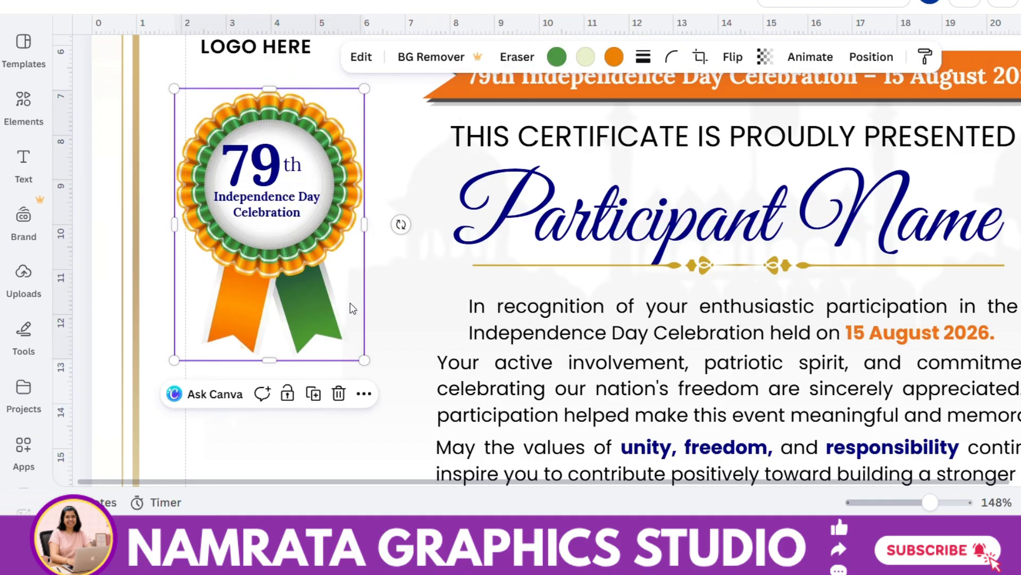
pyautogui.moveTo(351, 303); pyautogui.dragTo(344, 291)
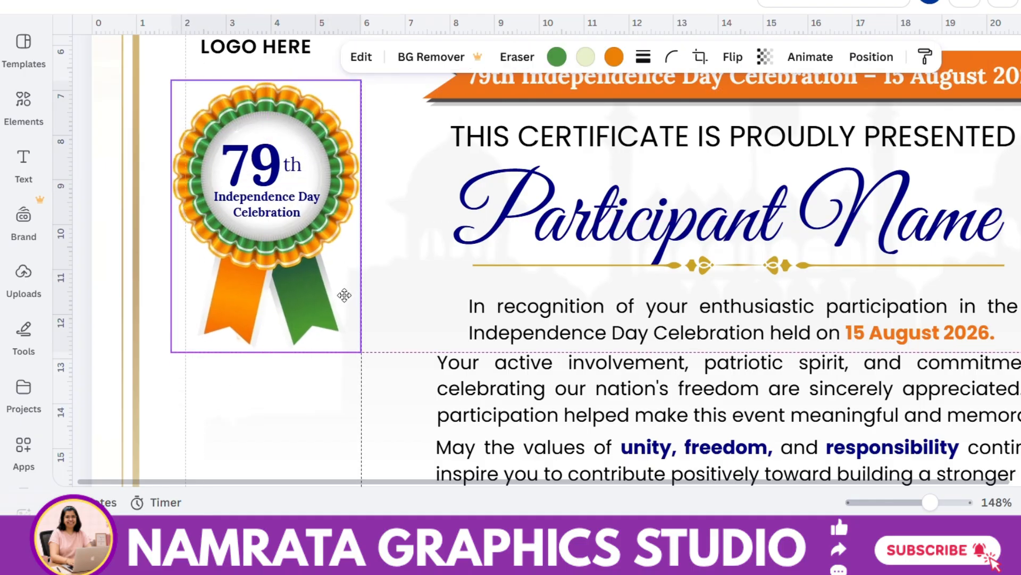
# Enlarge the "79" further and raise the "th" beside it as a superscript.
pyautogui.click(256, 159)
pyautogui.moveTo(284, 131); pyautogui.dragTo(292, 121)
pyautogui.click(314, 172)
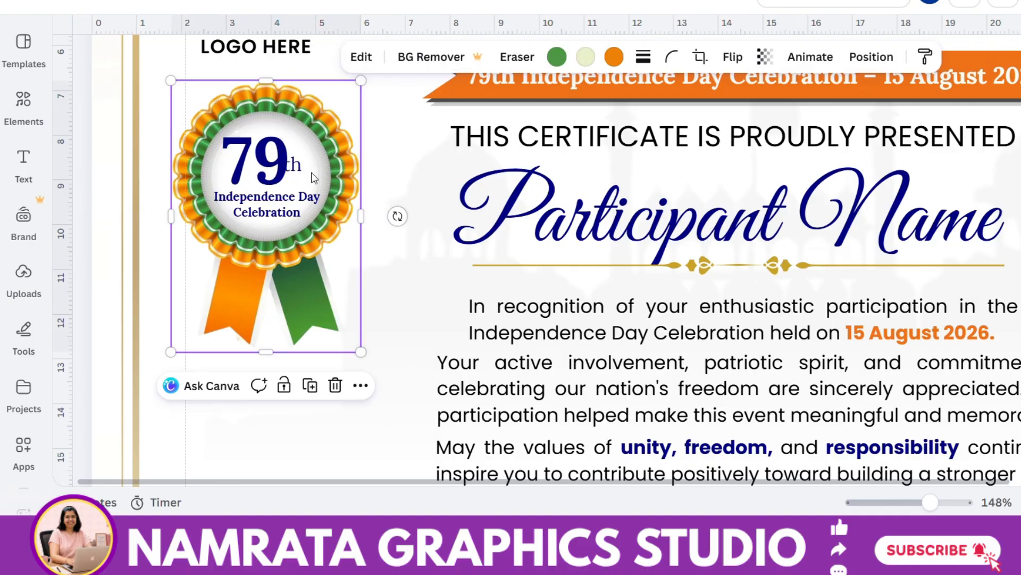
pyautogui.moveTo(299, 166); pyautogui.dragTo(303, 143)
pyautogui.moveTo(306, 189); pyautogui.dragTo(316, 192)
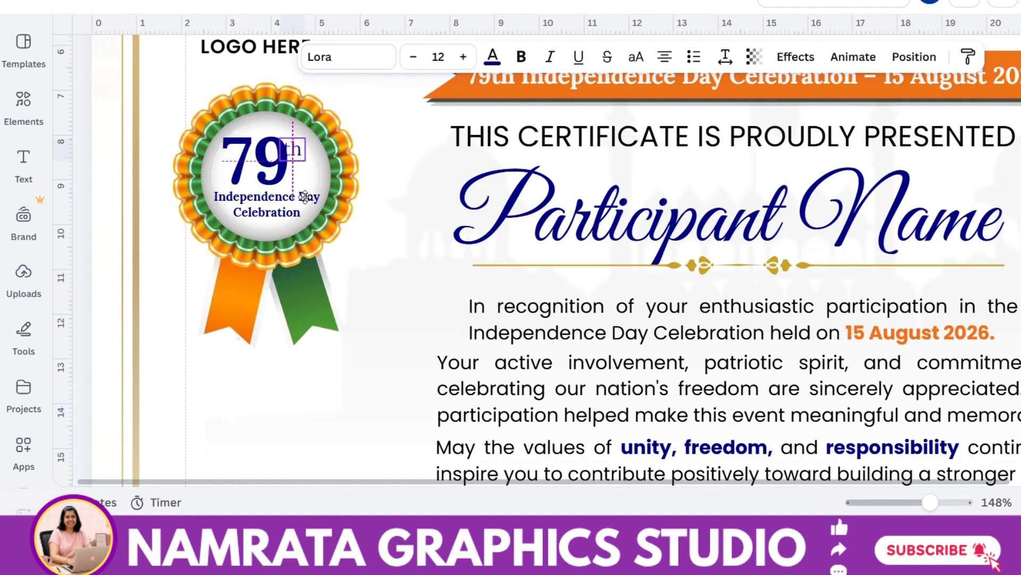
pyautogui.click(400, 252)
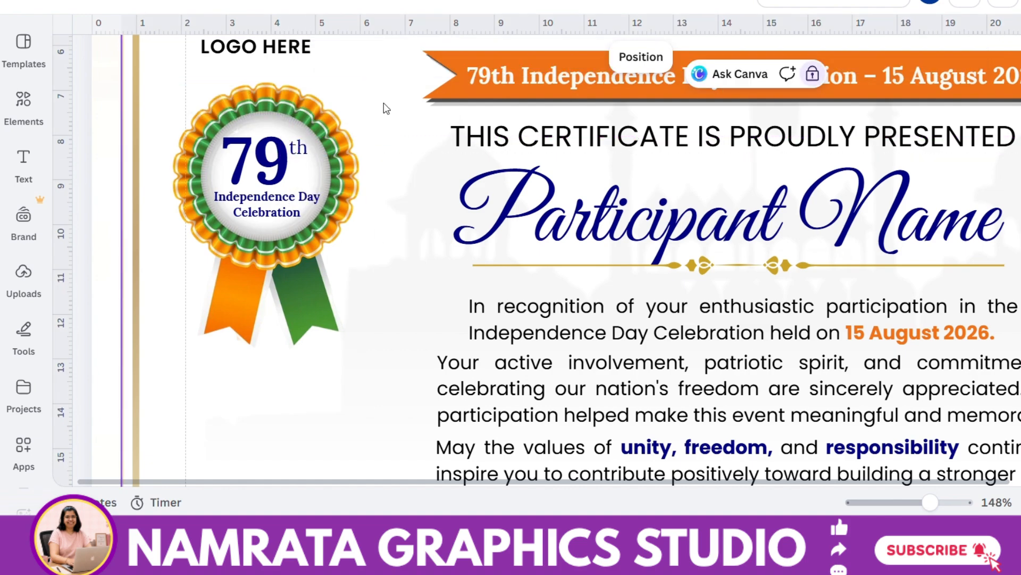
# Select the rosette with its texts, scale them down slightly and move them lower, centred beneath the school logo caption.
pyautogui.moveTo(930, 502); pyautogui.dragTo(897, 494)
pyautogui.click(318, 331)
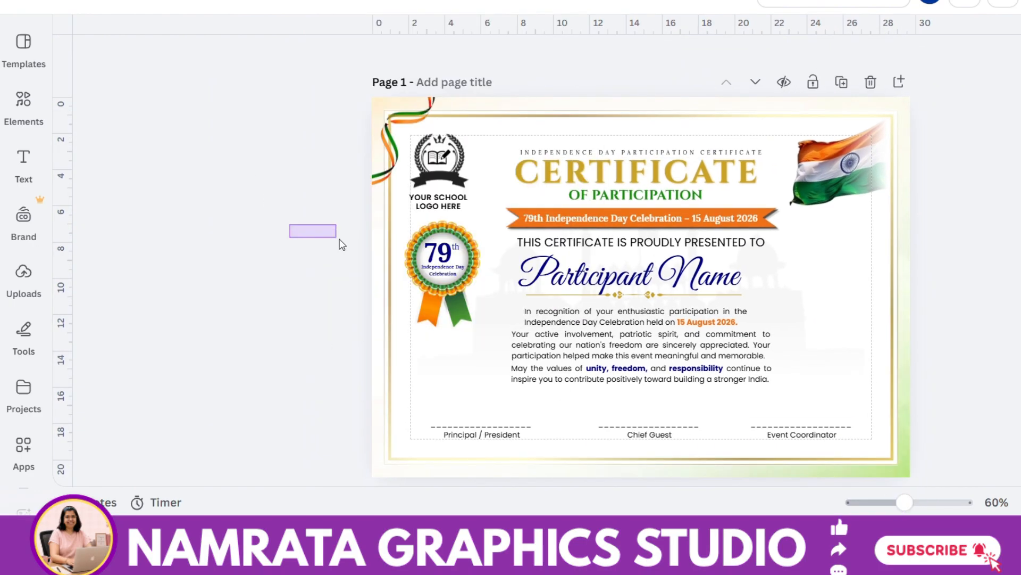
pyautogui.moveTo(342, 244); pyautogui.dragTo(366, 277)
pyautogui.moveTo(446, 250); pyautogui.dragTo(379, 304)
pyautogui.moveTo(382, 341); pyautogui.dragTo(453, 246)
pyautogui.moveTo(481, 212); pyautogui.dragTo(470, 257)
pyautogui.click(281, 2)
pyautogui.click(390, 185)
pyautogui.moveTo(481, 214); pyautogui.dragTo(459, 271)
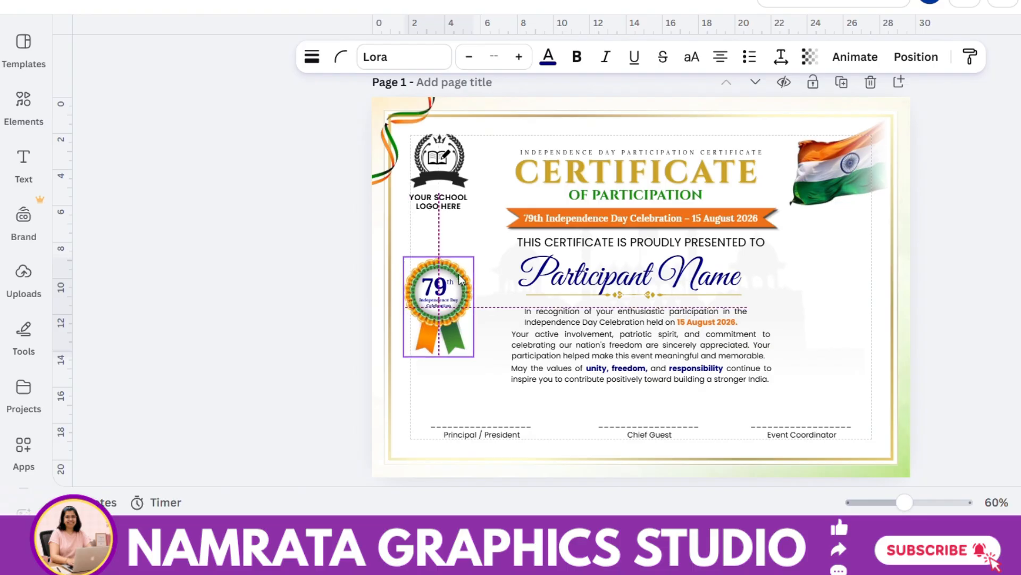
pyautogui.click(324, 271)
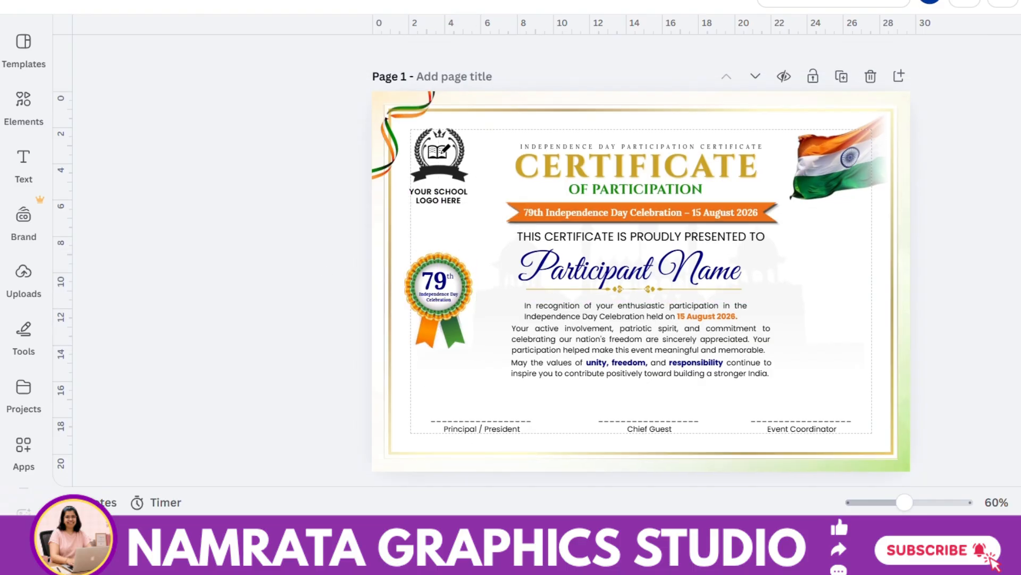
# Add "Date", "15 August 2026", "Venue" and "School / Society / Organization Name" texts stacked to the right of the body paragraphs.
pyautogui.click(281, 2)
pyautogui.click(884, 276)
pyautogui.click(828, 310)
pyautogui.moveTo(827, 310); pyautogui.dragTo(856, 329)
pyautogui.moveTo(836, 319)
pyautogui.mouseDown()
pyautogui.moveTo(859, 322)
pyautogui.moveTo(845, 325)
pyautogui.moveTo(832, 297)
pyautogui.moveTo(842, 310)
pyautogui.mouseUp()
pyautogui.click(854, 314)
pyautogui.click(832, 297)
pyautogui.click(822, 345)
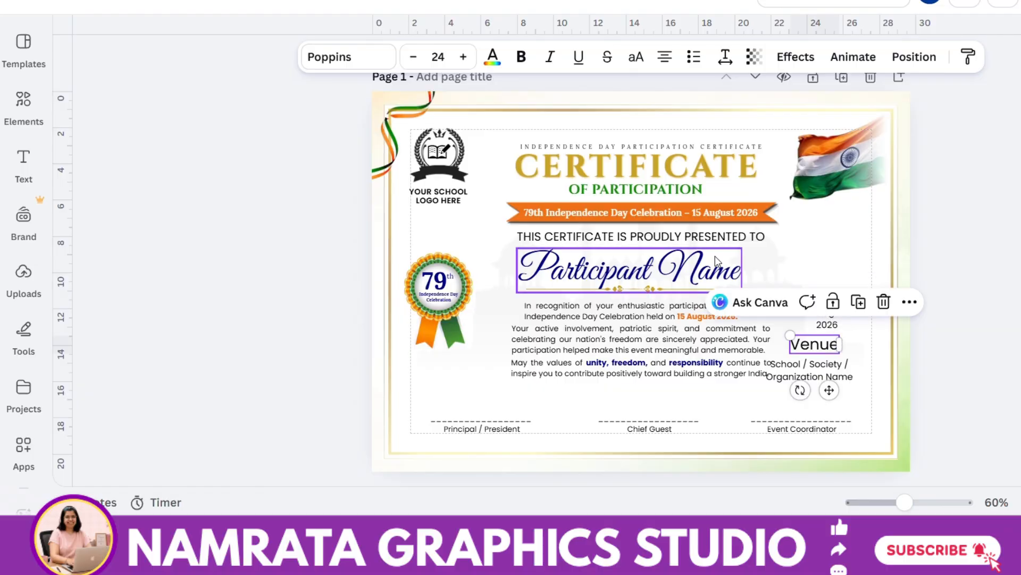
# Set the "Venue" text to size 16 and centre it under the date.
pyautogui.click(467, 98)
pyautogui.click(814, 345)
pyautogui.click(438, 57)
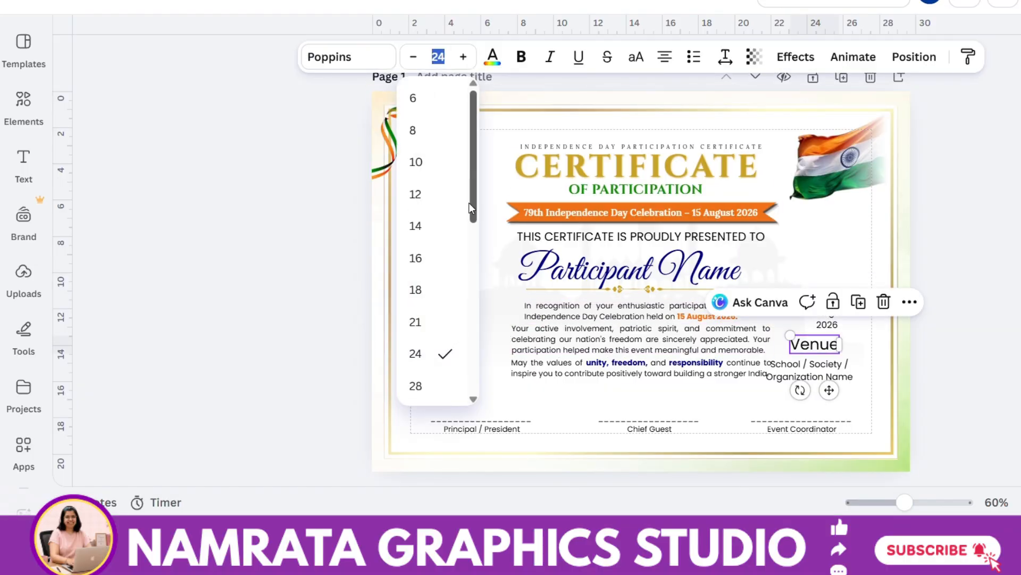
pyautogui.click(425, 259)
pyautogui.click(846, 343)
pyautogui.click(827, 296)
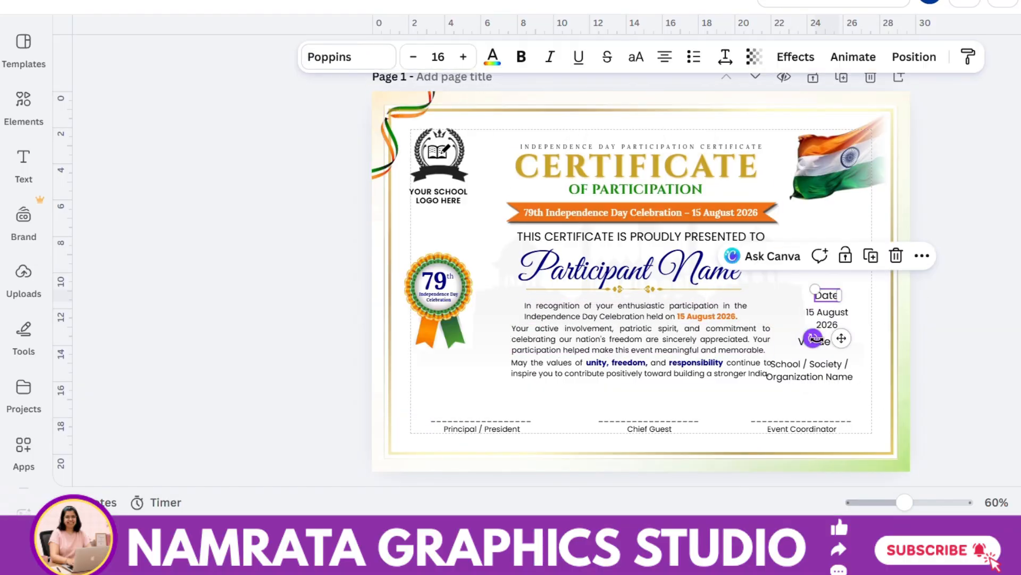
pyautogui.click(834, 349)
pyautogui.moveTo(834, 349); pyautogui.dragTo(837, 339)
# Move the "School / Society / Organization Name" text to sit centred beneath "Venue".
pyautogui.click(807, 374)
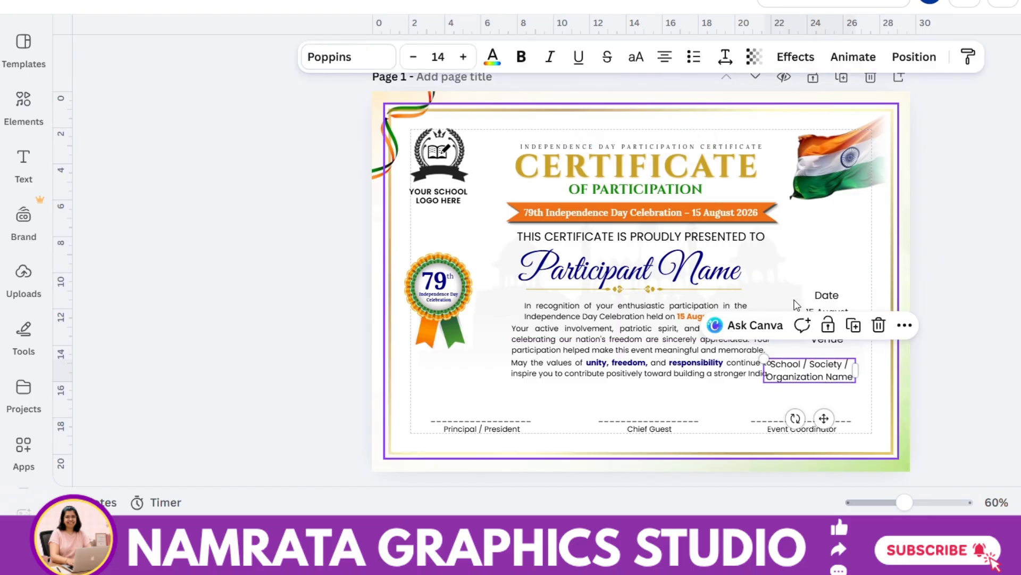
pyautogui.click(797, 304)
pyautogui.click(833, 326)
pyautogui.click(806, 372)
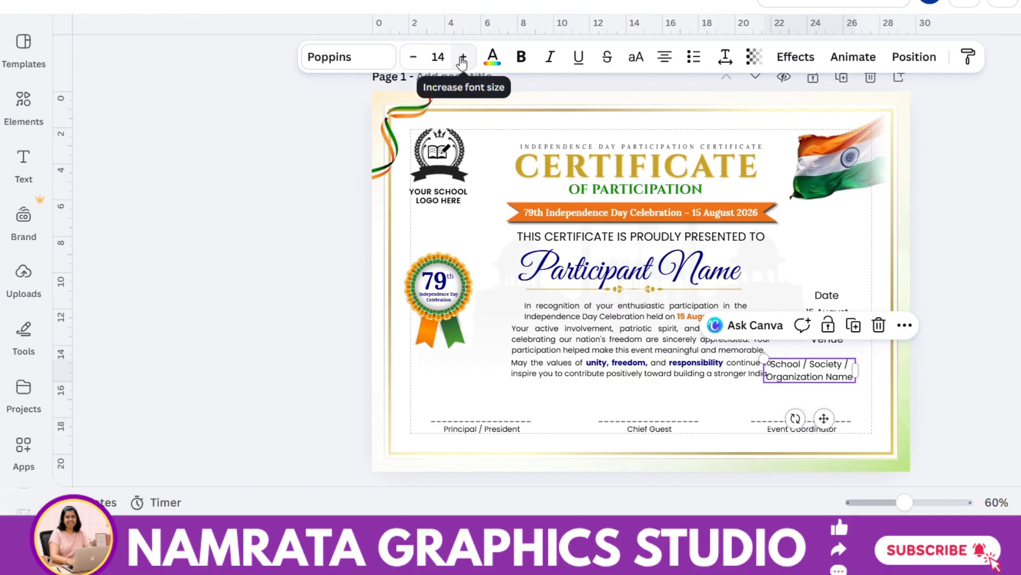
pyautogui.moveTo(841, 365); pyautogui.dragTo(858, 358)
pyautogui.click(884, 367)
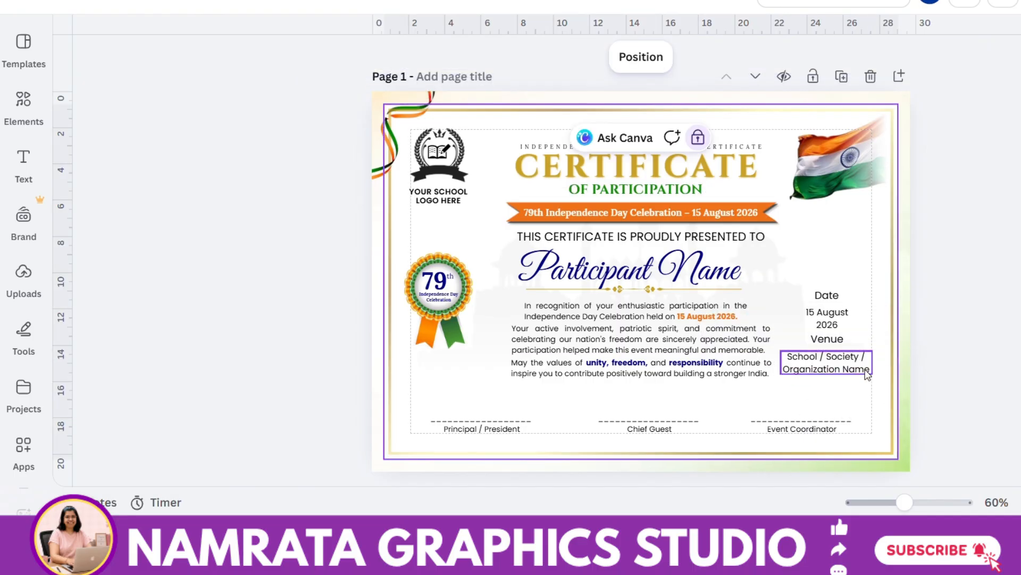
# Scale the "School / Society / Organization Name" text down and centre it again beneath "Venue".
pyautogui.click(864, 371)
pyautogui.click(858, 283)
pyautogui.click(838, 314)
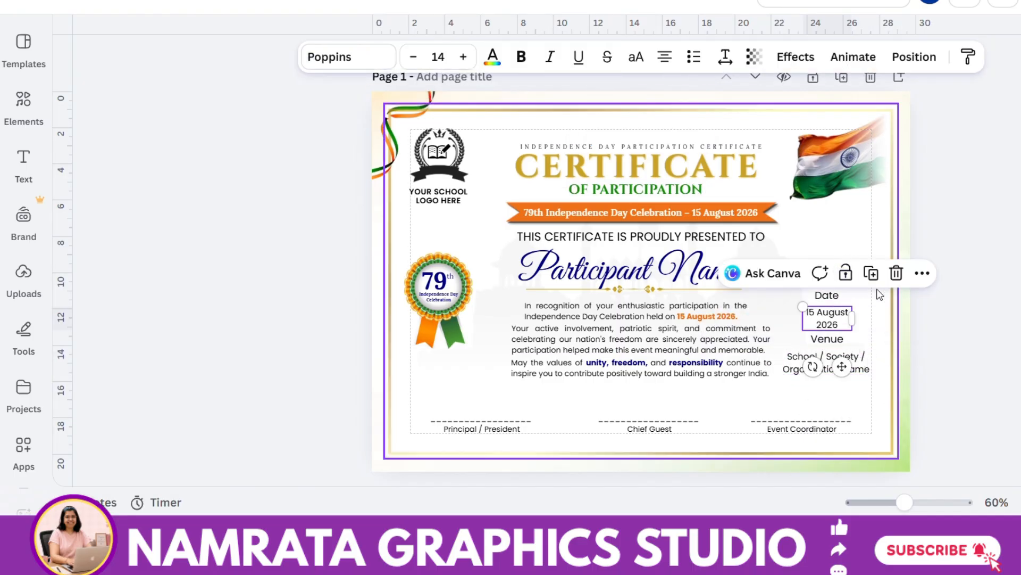
pyautogui.click(869, 362)
pyautogui.moveTo(867, 357)
pyautogui.mouseDown()
pyautogui.moveTo(867, 372)
pyautogui.moveTo(849, 365)
pyautogui.mouseUp()
pyautogui.click(907, 403)
pyautogui.click(875, 368)
pyautogui.click(855, 379)
# Set the "Venue" heading in bold Lora.
pyautogui.click(831, 340)
pyautogui.click(349, 57)
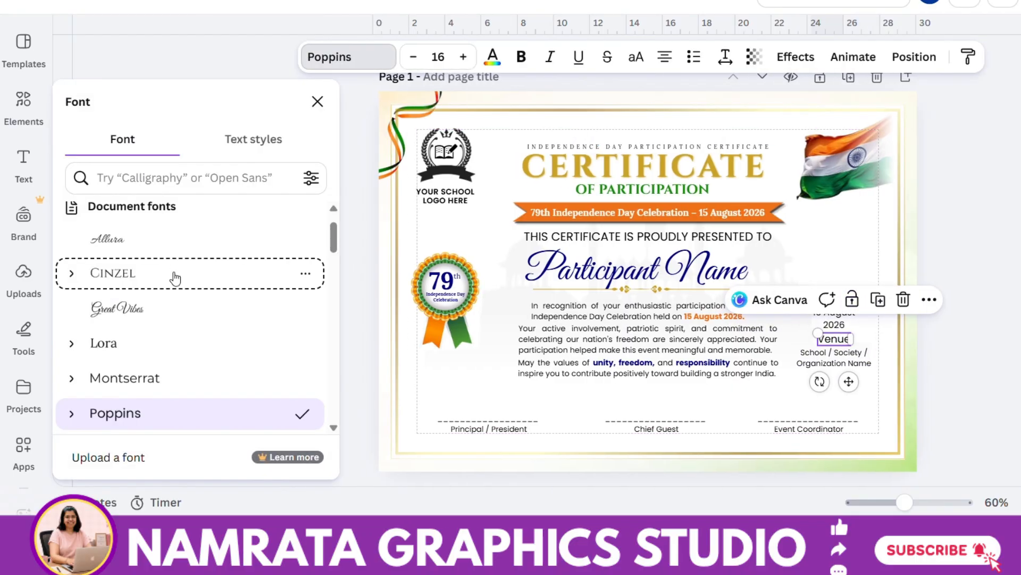
pyautogui.click(186, 351)
pyautogui.click(75, 344)
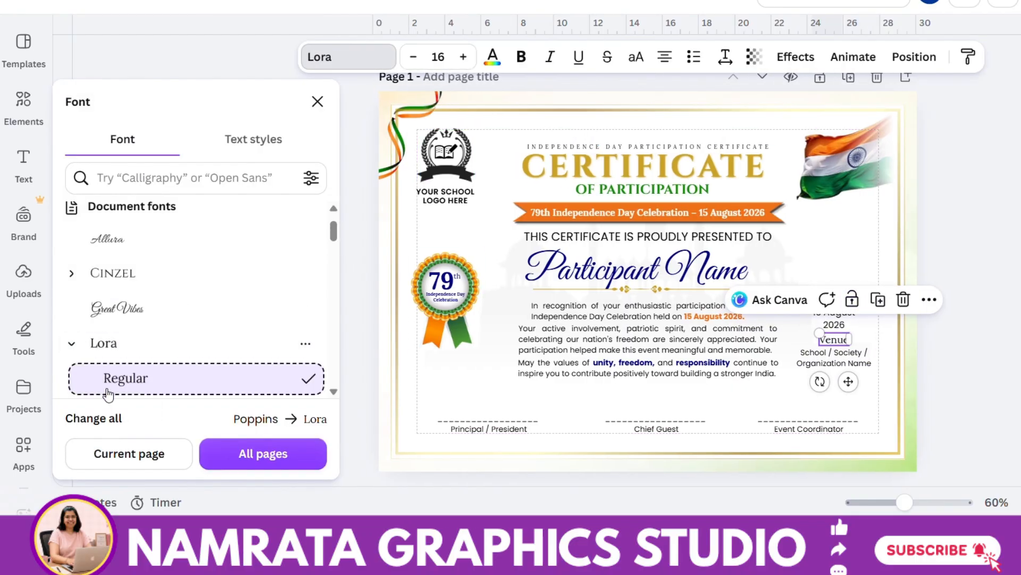
pyautogui.scroll(-2, 130, 330)
pyautogui.click(130, 328)
# Set the "Date" heading in bold Lora to match the "Venue" heading.
pyautogui.click(852, 245)
pyautogui.click(833, 295)
pyautogui.click(351, 58)
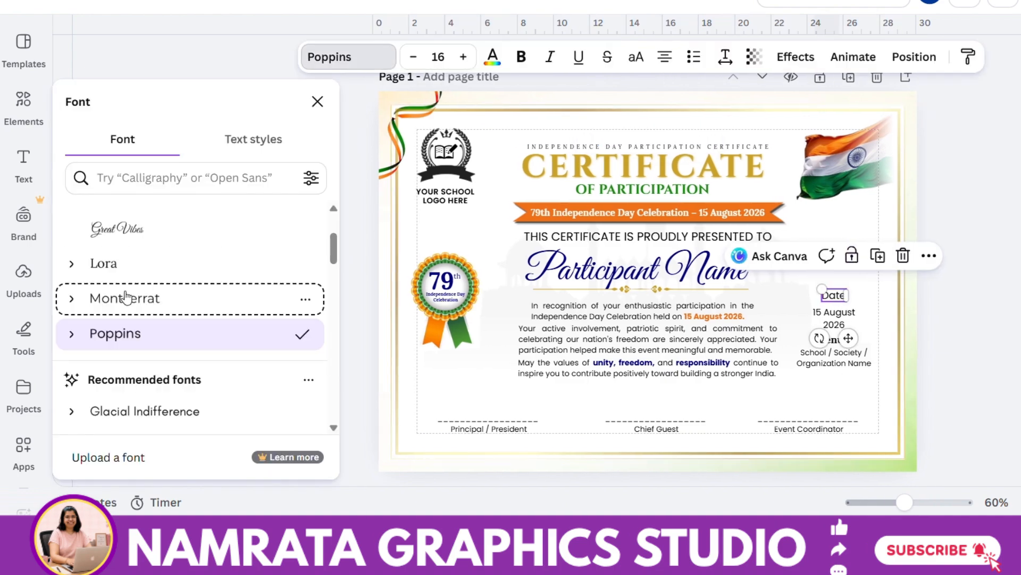
pyautogui.click(72, 265)
pyautogui.click(114, 334)
pyautogui.click(317, 102)
pyautogui.click(277, 193)
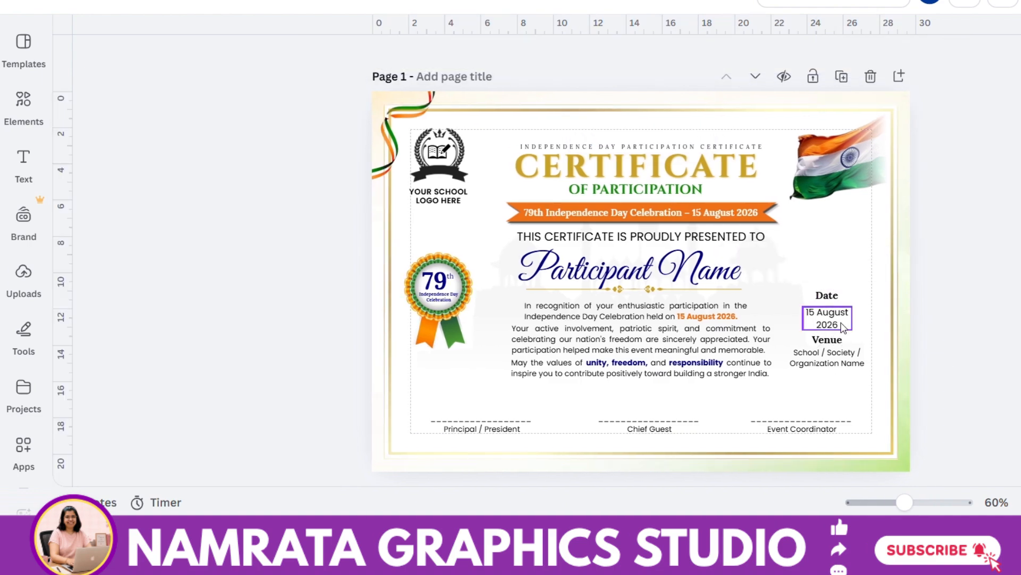
# Set the "15 August 2026" and "School / Society / Organization Name" texts in Lora.
pyautogui.click(839, 322)
pyautogui.click(363, 55)
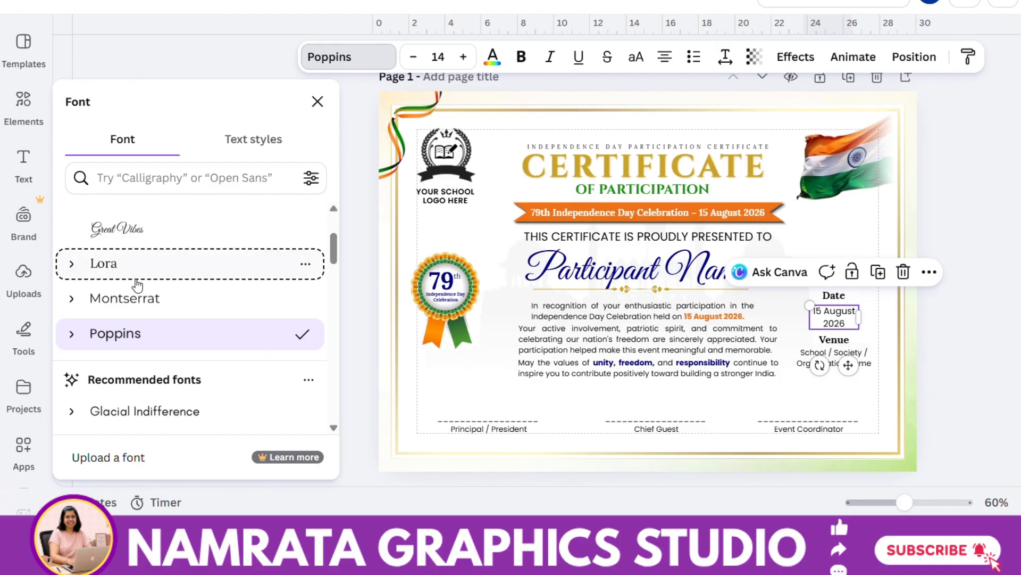
pyautogui.click(136, 279)
pyautogui.click(835, 354)
pyautogui.click(103, 262)
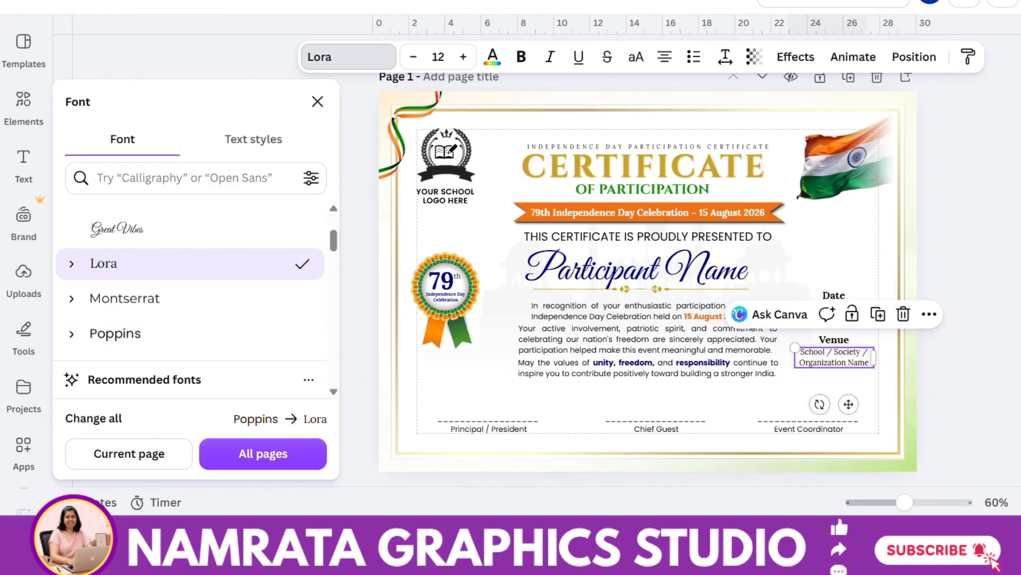
pyautogui.click(956, 370)
# Scale the date and venue texts down together and place the block beneath the flag, inside the margin.
pyautogui.moveTo(917, 381); pyautogui.dragTo(812, 300)
pyautogui.moveTo(869, 368); pyautogui.dragTo(816, 283)
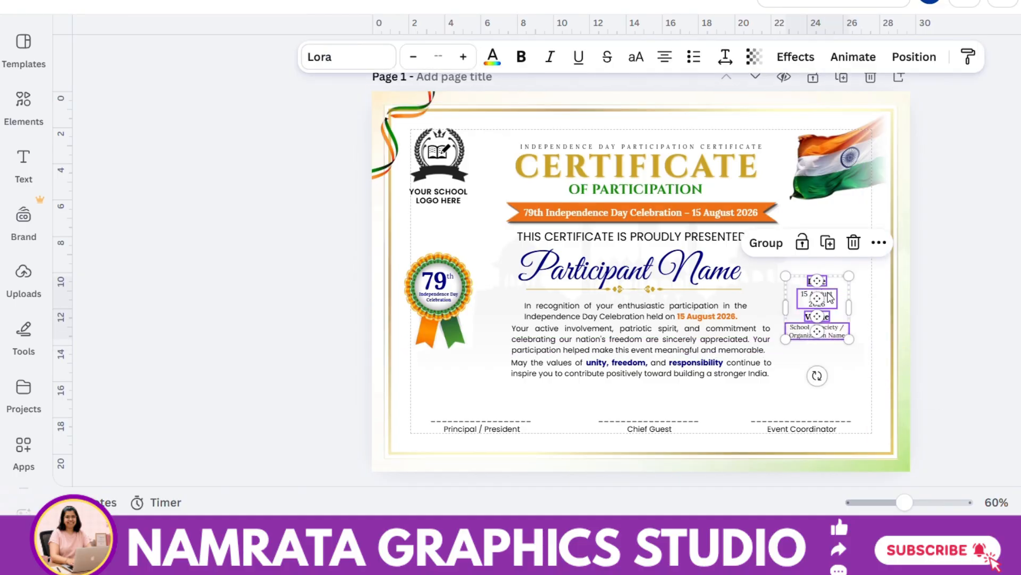
pyautogui.click(926, 367)
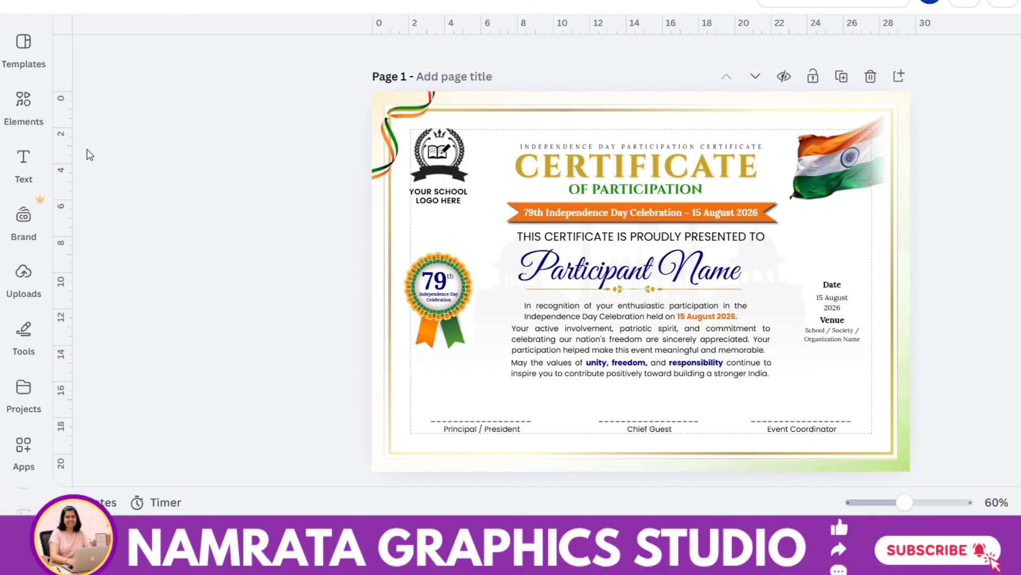
# Search the elements for "text box" and browse the graphics for a heading frame.
pyautogui.click(23, 104)
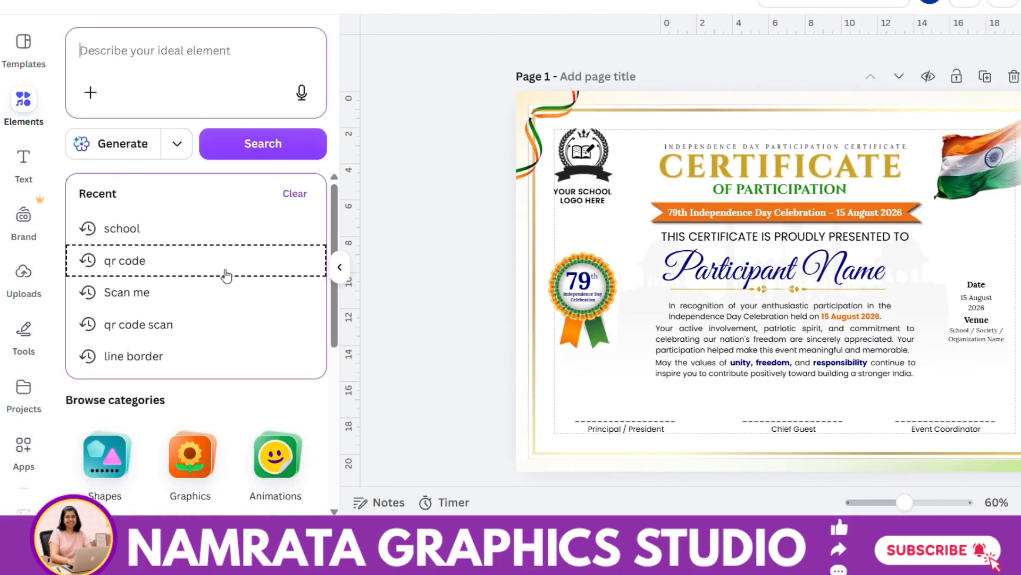
pyautogui.write('text box')
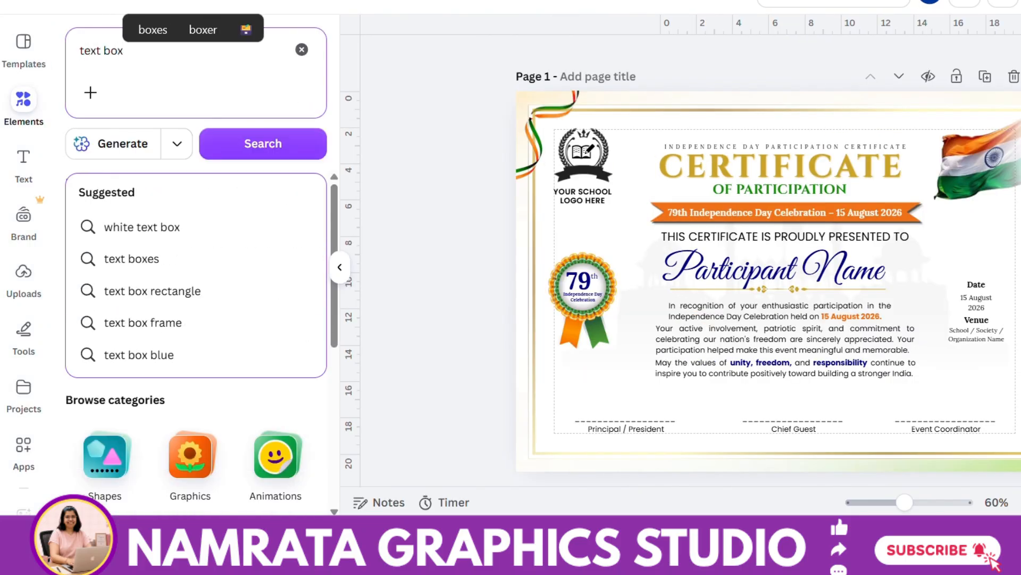
pyautogui.press('Return')
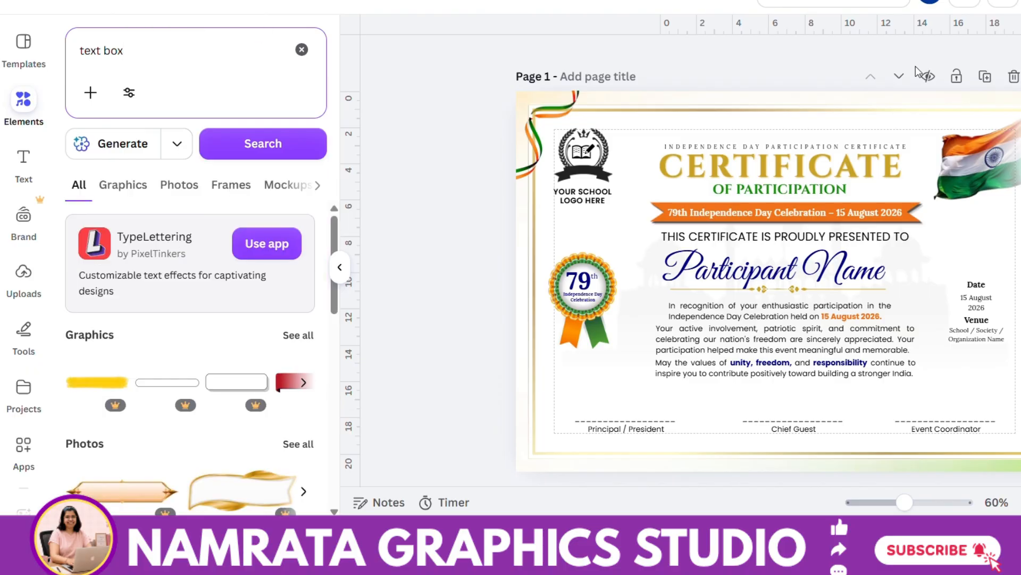
pyautogui.scroll(-5, 290, 314)
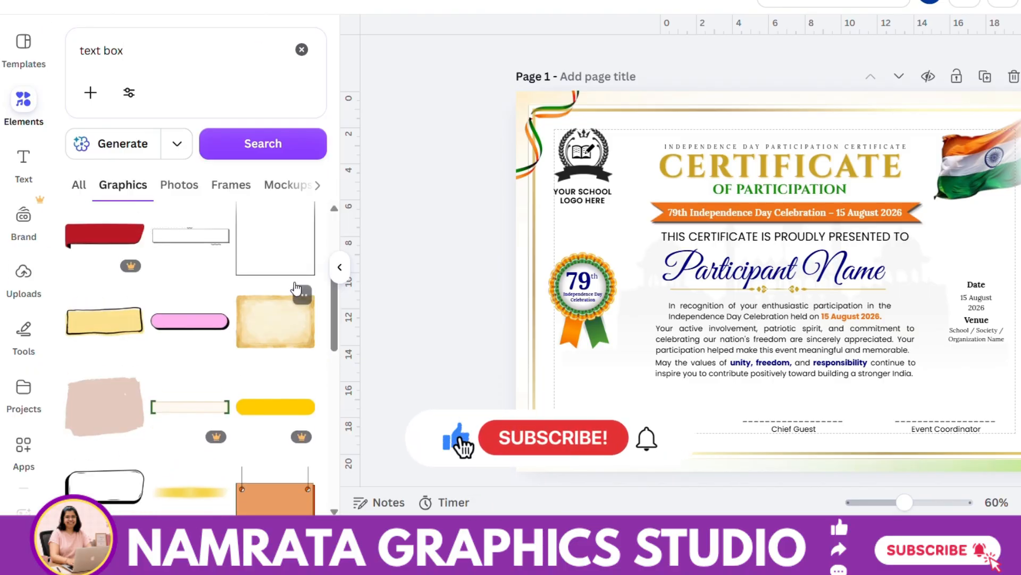
pyautogui.scroll(-10, 282, 271)
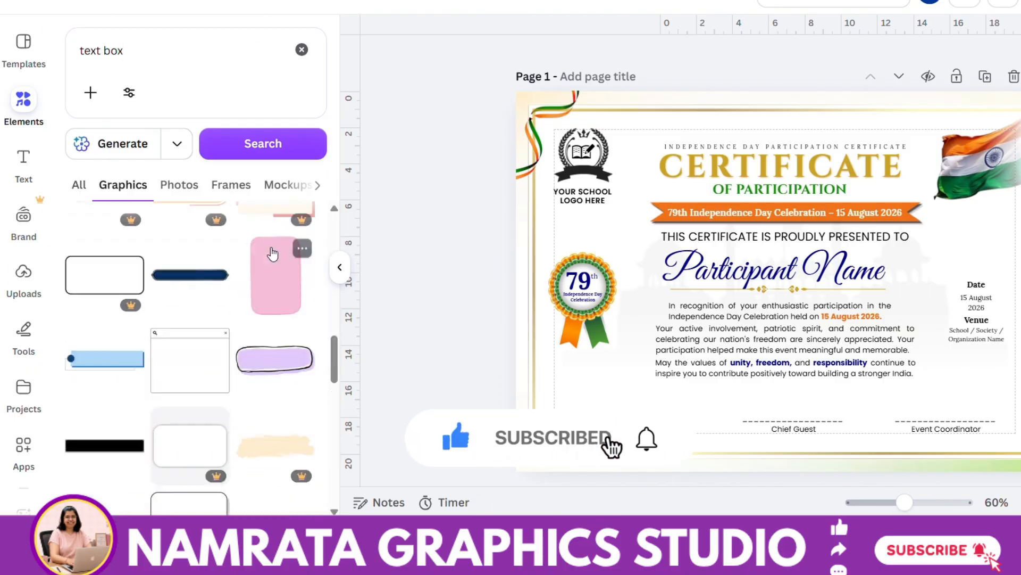
pyautogui.scroll(-10, 282, 250)
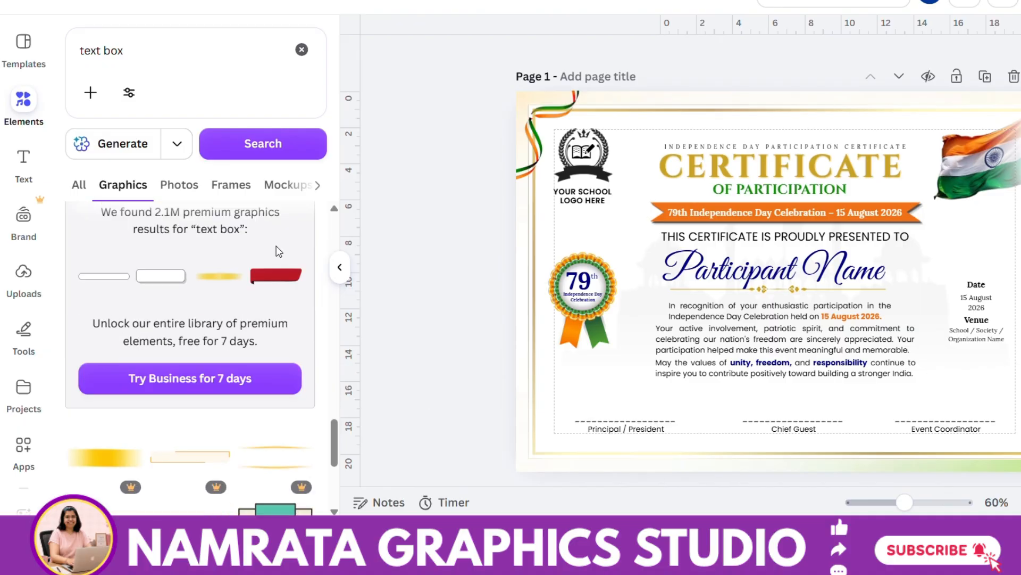
pyautogui.scroll(-10, 289, 247)
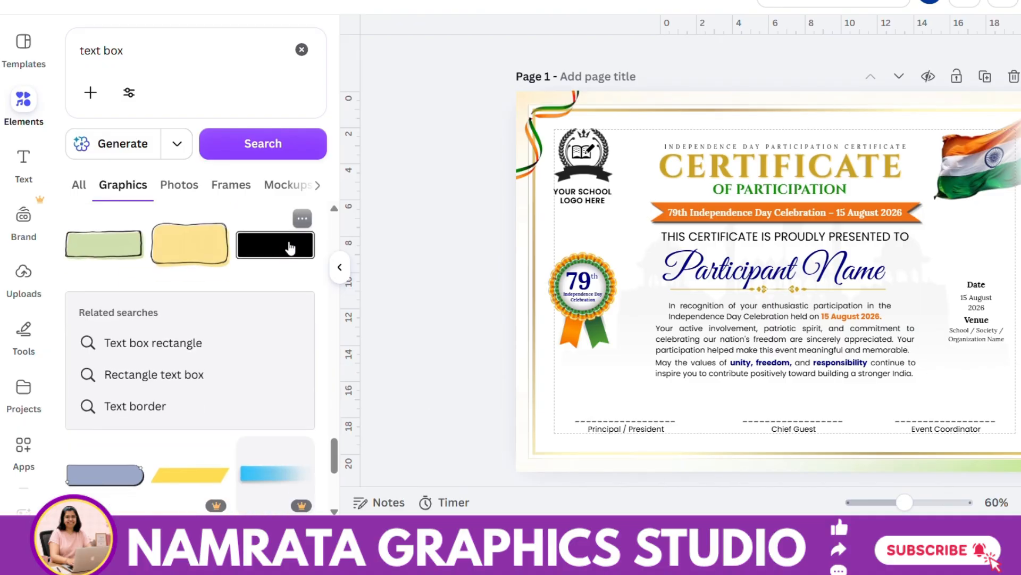
# Search the graphics for "Text border" and add the double-line frame with notched corners to the certificate.
pyautogui.click(228, 242)
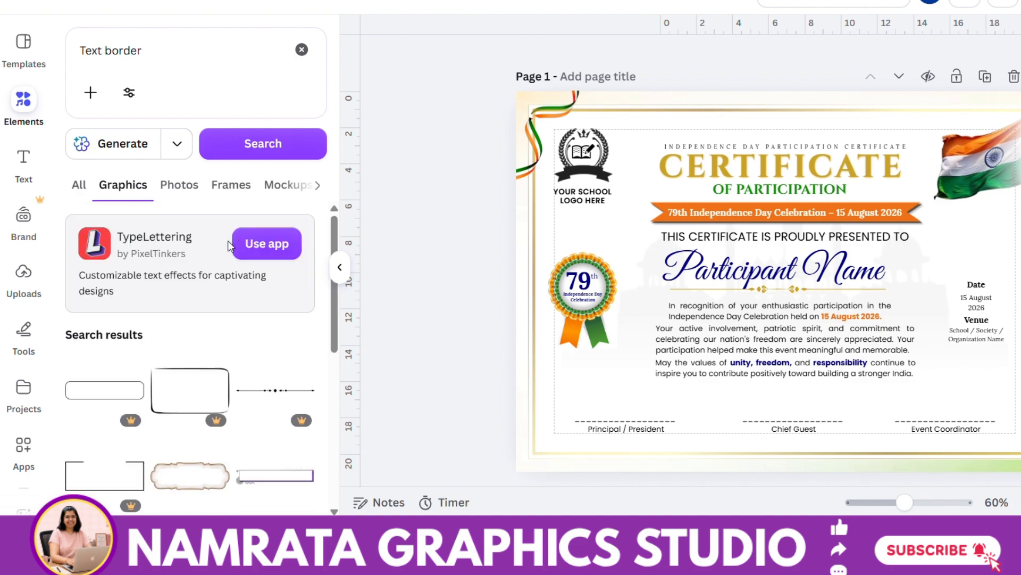
pyautogui.scroll(-2, 238, 250)
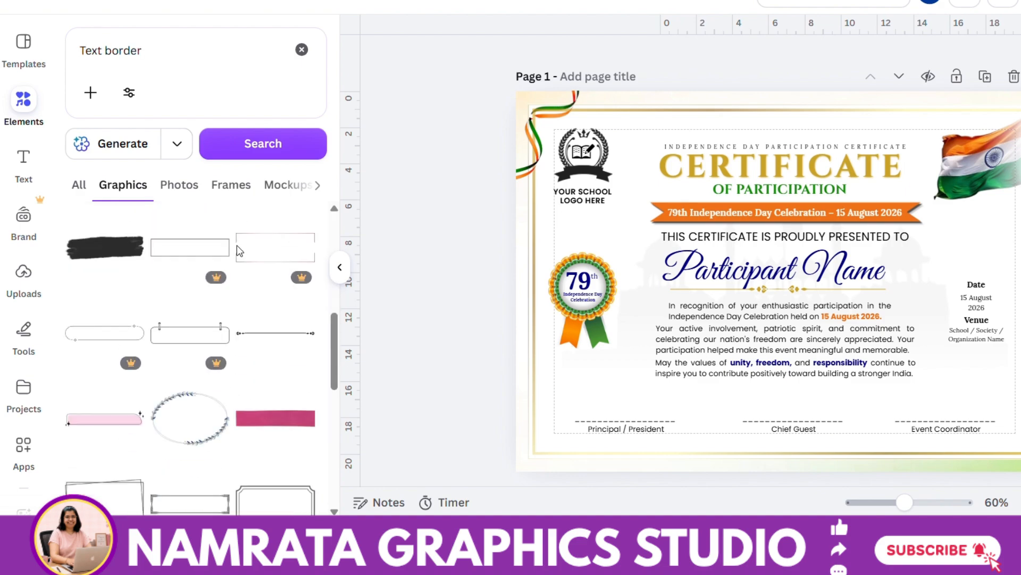
pyautogui.scroll(1, 192, 214)
pyautogui.click(198, 234)
pyautogui.click(340, 267)
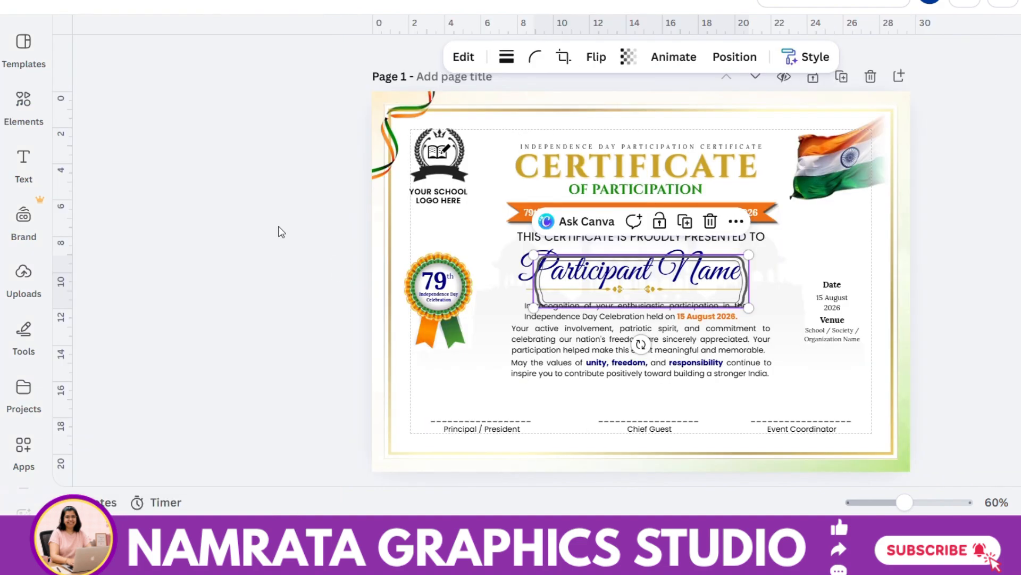
# Shrink the frame to fit around the "Date" heading and place a copy of it around "Venue".
pyautogui.moveTo(532, 255); pyautogui.dragTo(687, 317)
pyautogui.moveTo(735, 349); pyautogui.dragTo(848, 335)
pyautogui.click(880, 245)
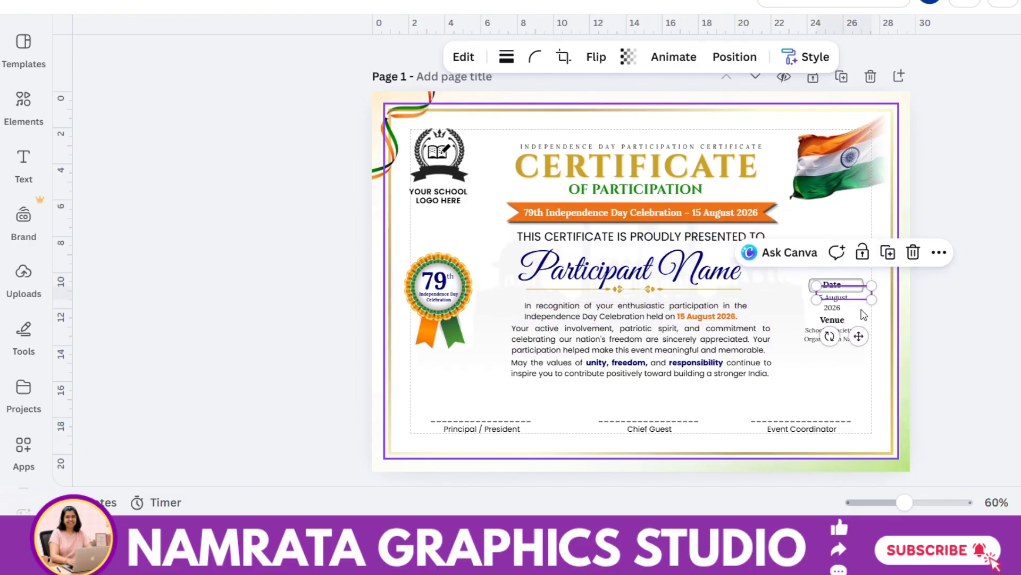
pyautogui.moveTo(855, 295); pyautogui.dragTo(846, 318)
pyautogui.click(892, 348)
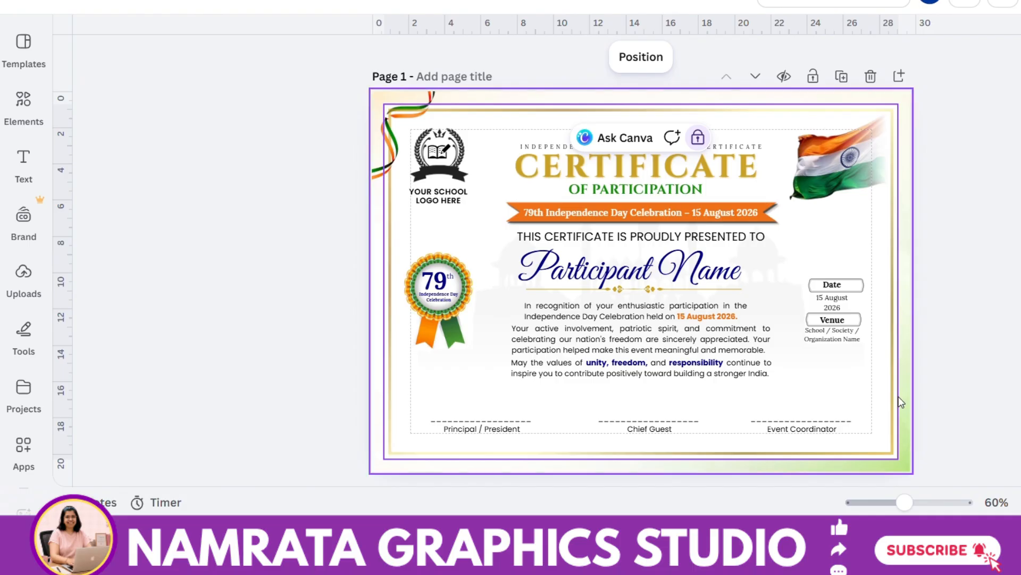
# Convert the framed "Date" and "Venue" headings to uppercase.
pyautogui.moveTo(904, 502); pyautogui.dragTo(922, 502)
pyautogui.moveTo(999, 269); pyautogui.dragTo(991, 269)
pyautogui.moveTo(999, 320); pyautogui.dragTo(998, 322)
pyautogui.click(960, 263)
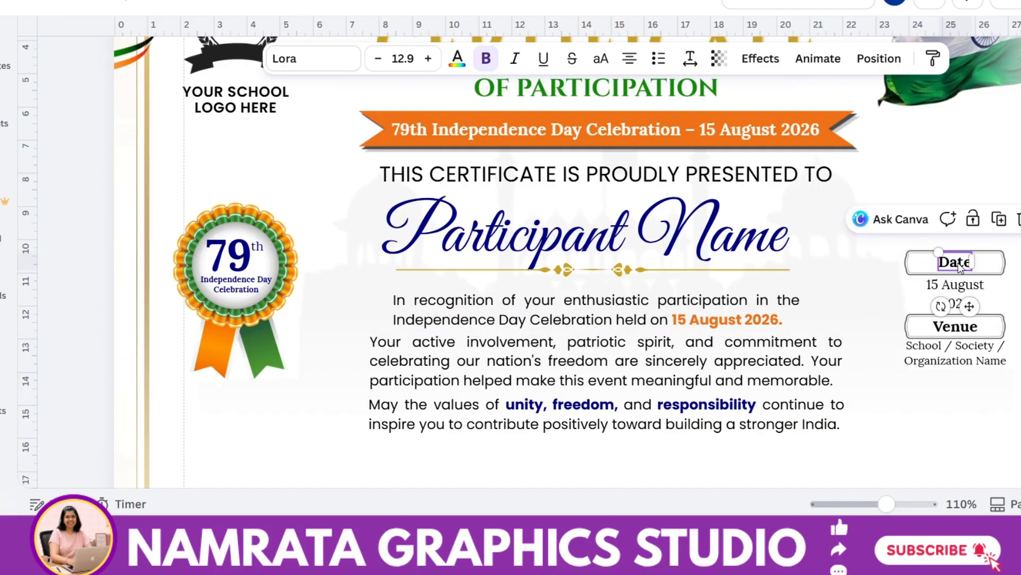
pyautogui.click(602, 59)
pyautogui.click(955, 329)
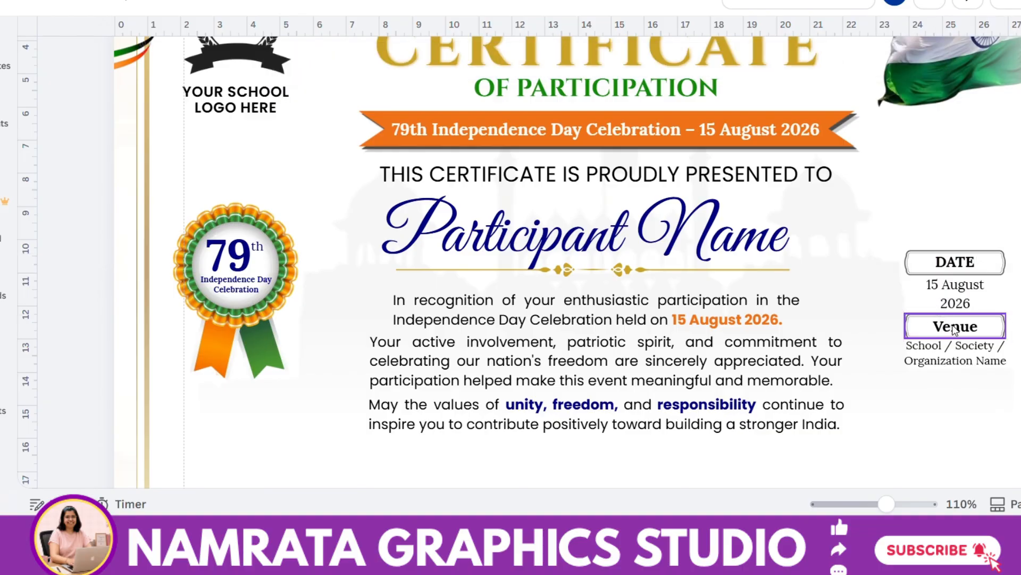
pyautogui.click(956, 322)
pyautogui.click(700, 59)
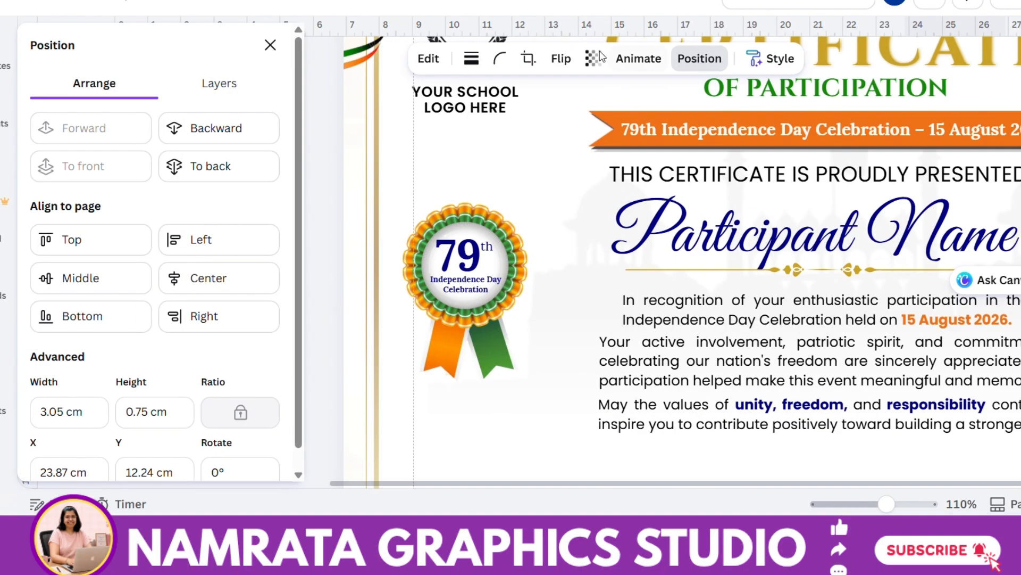
pyautogui.click(270, 45)
pyautogui.click(963, 328)
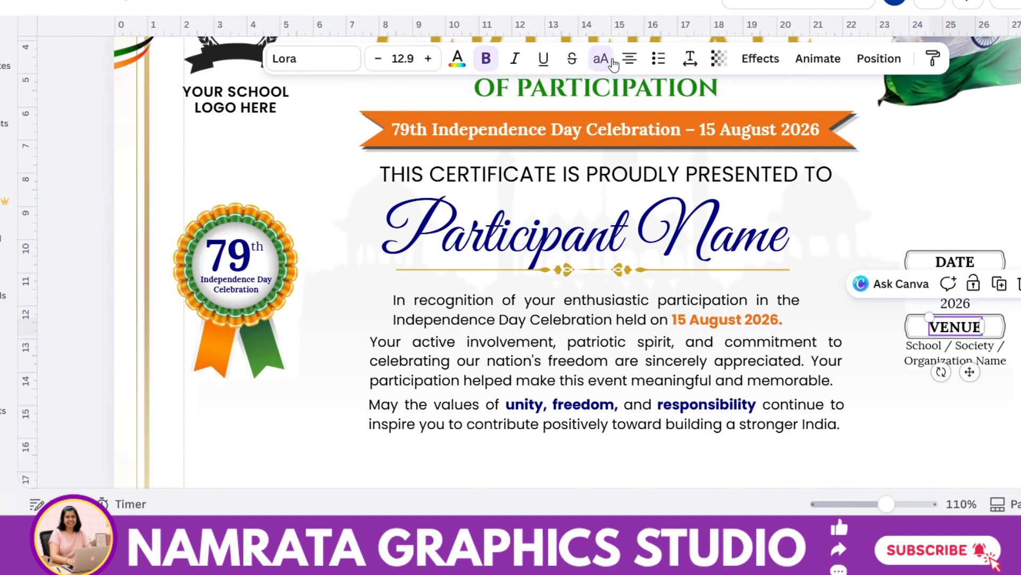
# Set the "School / Society / Organization Name" text in Poppins SemiBold.
pyautogui.click(995, 359)
pyautogui.click(994, 360)
pyautogui.click(331, 67)
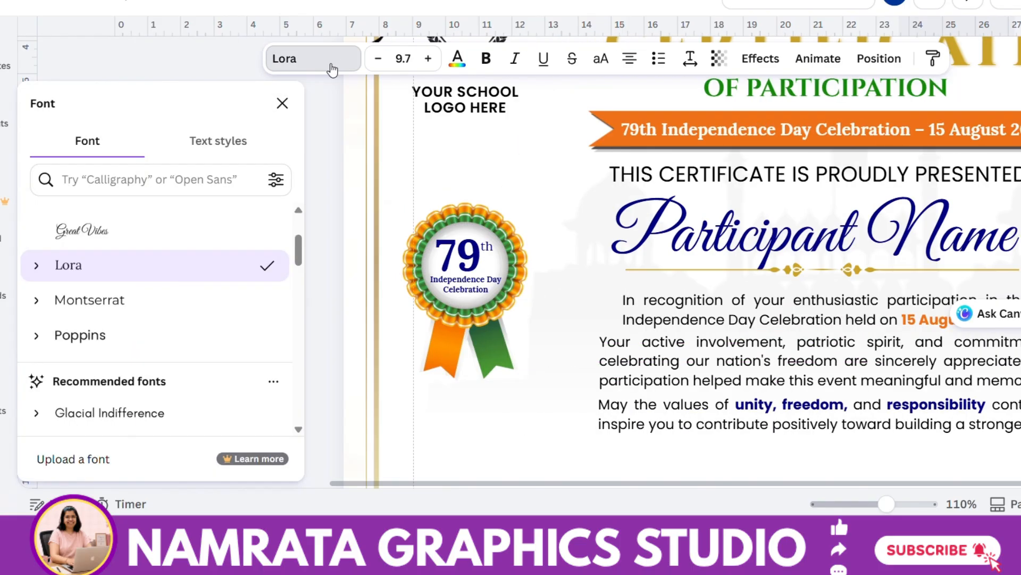
pyautogui.click(116, 335)
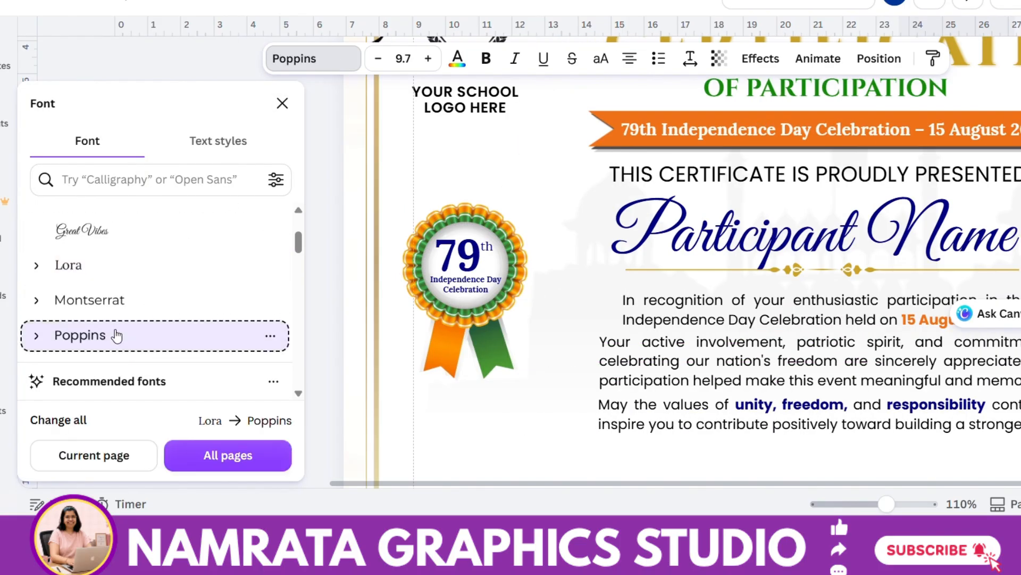
pyautogui.click(36, 334)
pyautogui.click(72, 349)
pyautogui.scroll(-2, 85, 335)
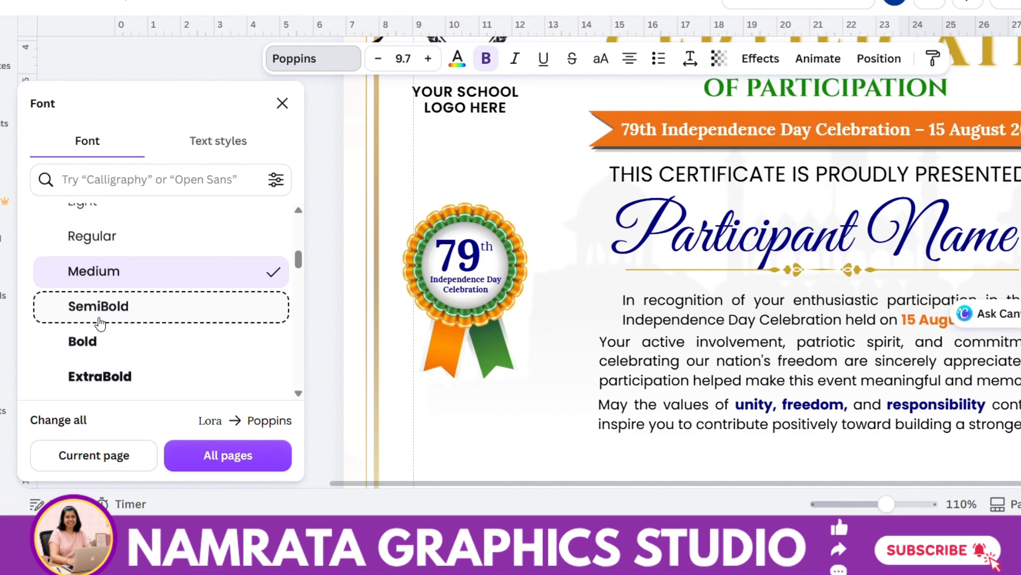
pyautogui.click(100, 308)
pyautogui.click(283, 103)
# Fit "15 August 2026" in bold Poppins on one line beneath "DATE", and shrink the frame around that heading.
pyautogui.click(942, 293)
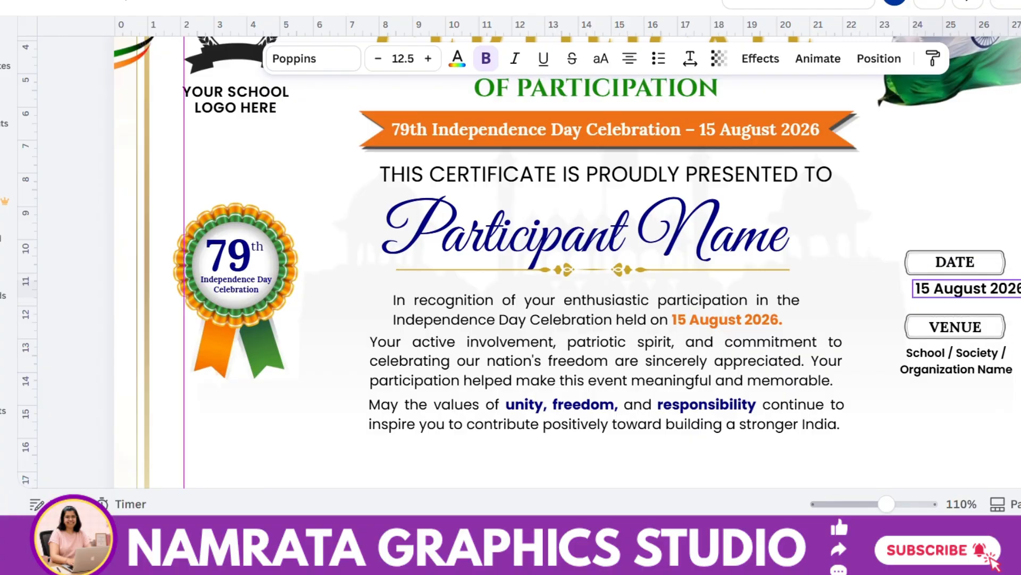
pyautogui.moveTo(1010, 304); pyautogui.dragTo(993, 271)
pyautogui.click(993, 258)
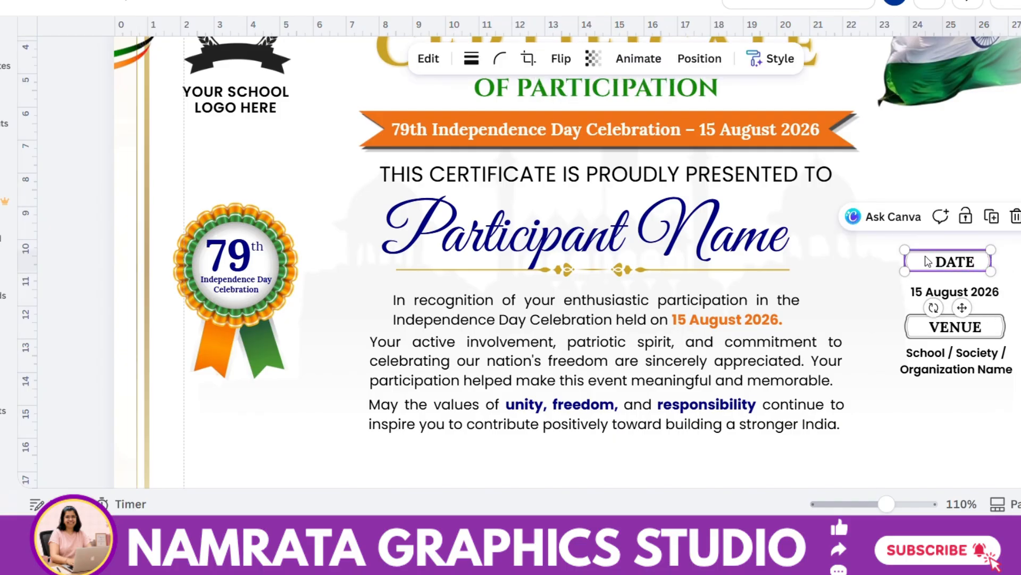
pyautogui.moveTo(925, 259); pyautogui.dragTo(933, 257)
# Shrink the "VENUE" frame to match the "DATE" frame and move it with its heading slightly upward.
pyautogui.click(992, 327)
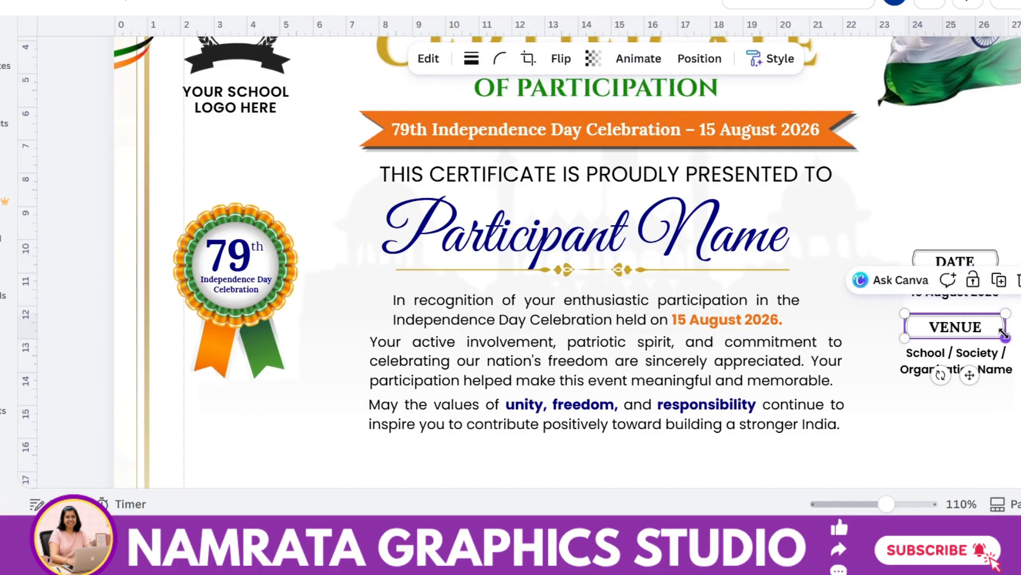
pyautogui.moveTo(1005, 338); pyautogui.dragTo(999, 336)
pyautogui.moveTo(909, 333); pyautogui.dragTo(952, 327)
pyautogui.moveTo(957, 328); pyautogui.dragTo(960, 324)
# Move the "School / Society / Organization Name" text up so it sits centred beneath "VENUE".
pyautogui.moveTo(973, 353)
pyautogui.mouseDown()
pyautogui.moveTo(988, 325)
pyautogui.moveTo(988, 341)
pyautogui.mouseUp()
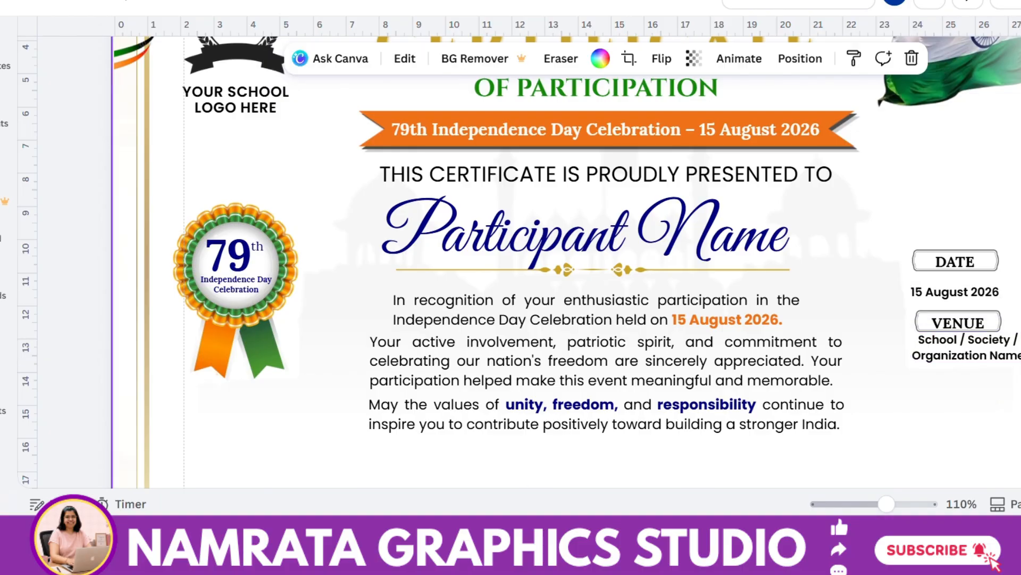
pyautogui.moveTo(1013, 347); pyautogui.dragTo(1004, 346)
pyautogui.click(1005, 347)
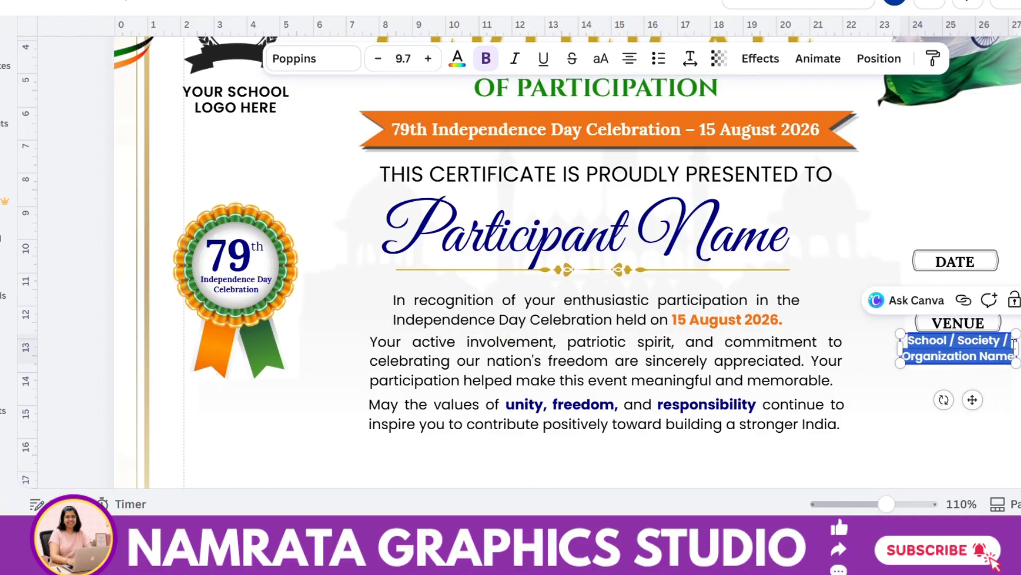
pyautogui.click(1016, 394)
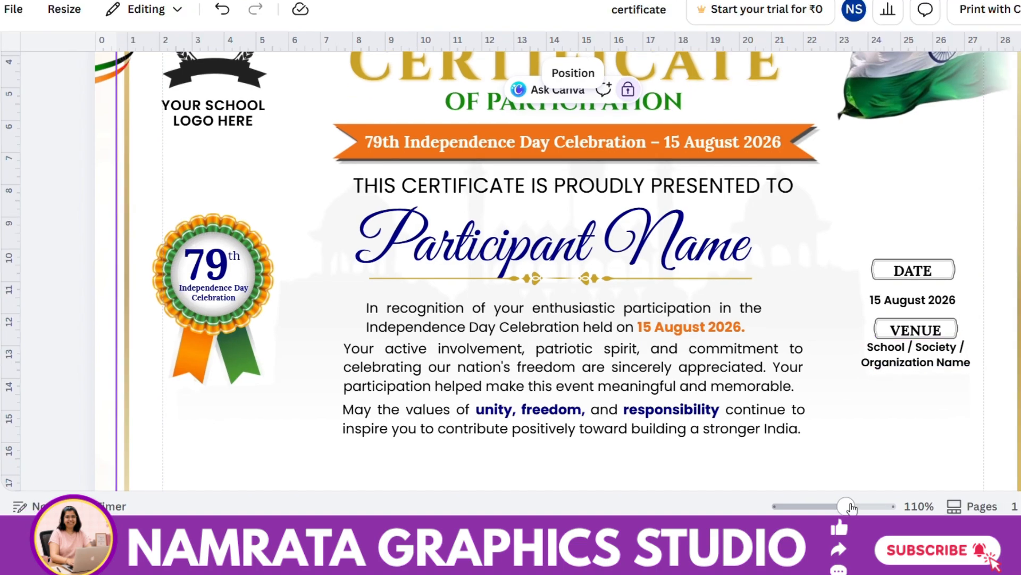
# Align the framed headings, date and organization text in one centred column with tighter vertical spacing.
pyautogui.moveTo(850, 505); pyautogui.dragTo(1020, 485)
pyautogui.moveTo(919, 220); pyautogui.dragTo(925, 220)
pyautogui.moveTo(916, 283); pyautogui.dragTo(922, 265)
pyautogui.moveTo(925, 332); pyautogui.dragTo(924, 306)
pyautogui.moveTo(888, 340); pyautogui.dragTo(887, 310)
pyautogui.click(900, 371)
pyautogui.moveTo(900, 370); pyautogui.dragTo(909, 350)
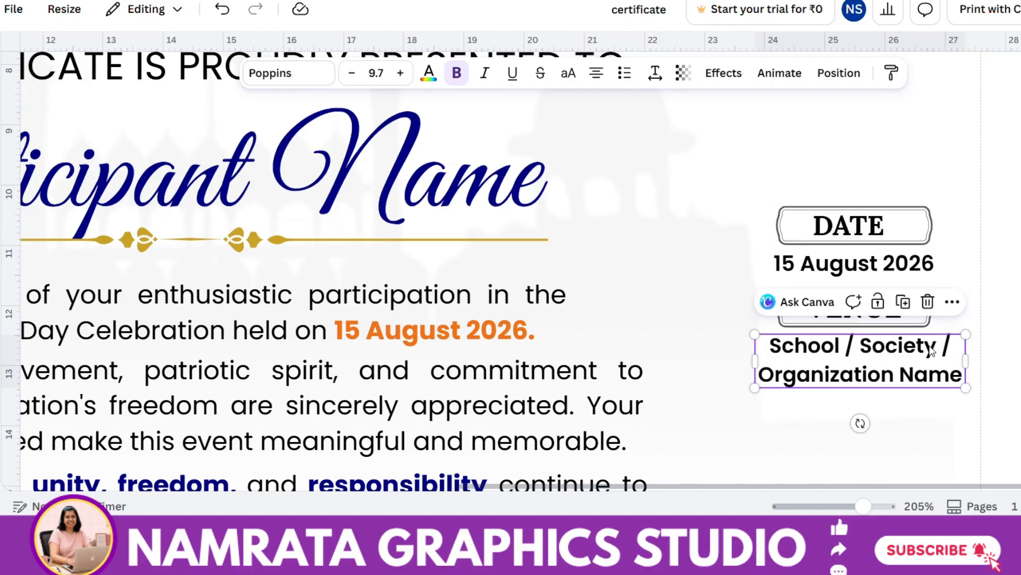
# Set the organization text to size 10, widen its box to fit two lines and place it beneath "VENUE".
pyautogui.click(376, 73)
pyautogui.click(383, 171)
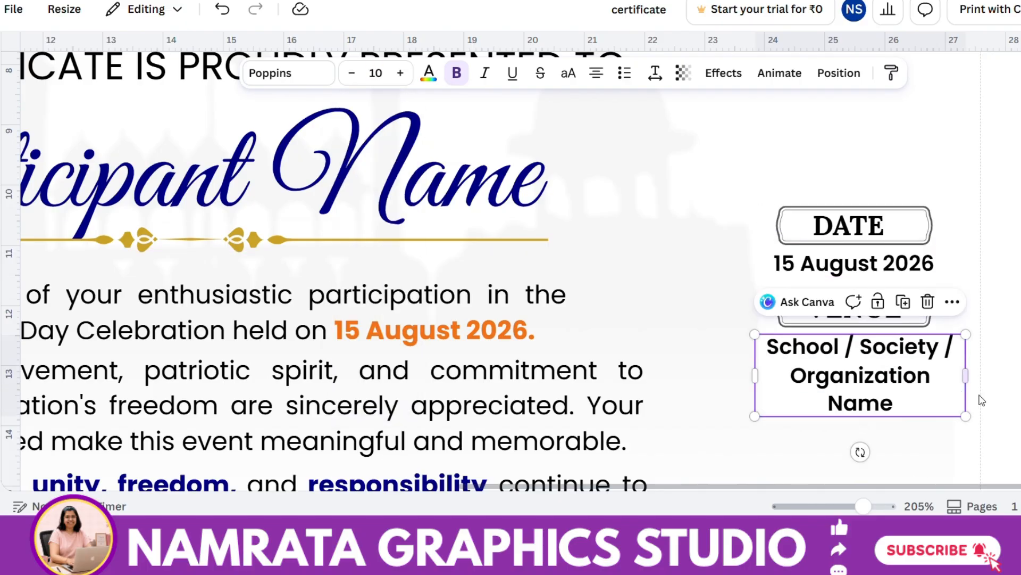
pyautogui.moveTo(969, 374); pyautogui.dragTo(957, 353)
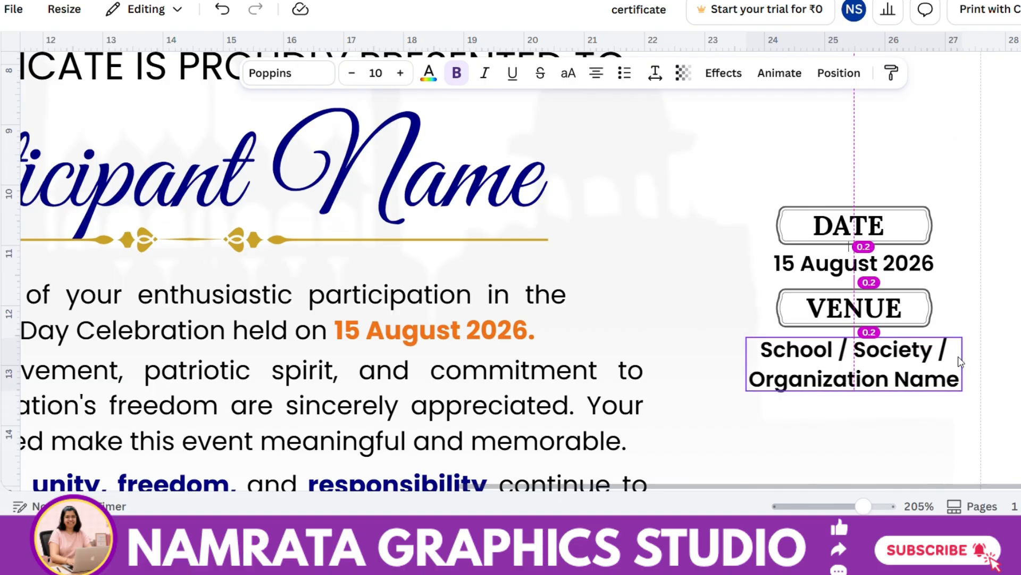
pyautogui.click(958, 416)
# Search the graphics for "line border" and add the thin black line with ornamental pointed ends.
pyautogui.click(1, 103)
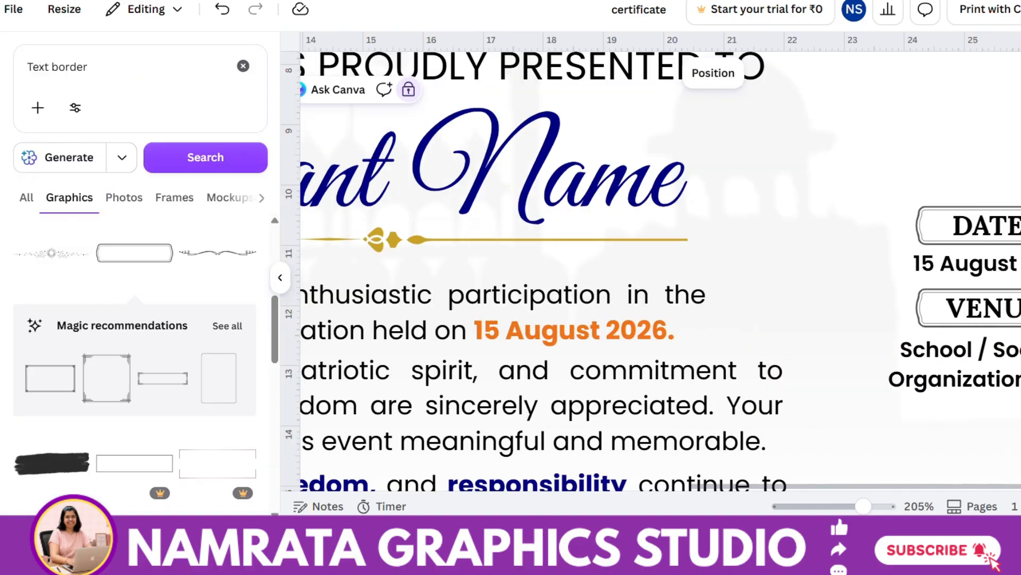
pyautogui.click(104, 72)
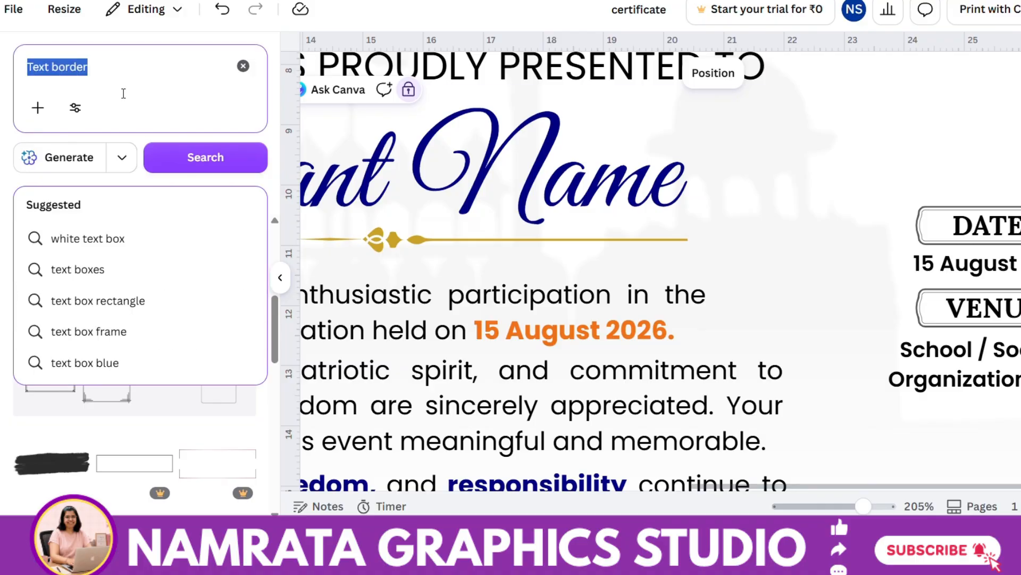
pyautogui.write('line')
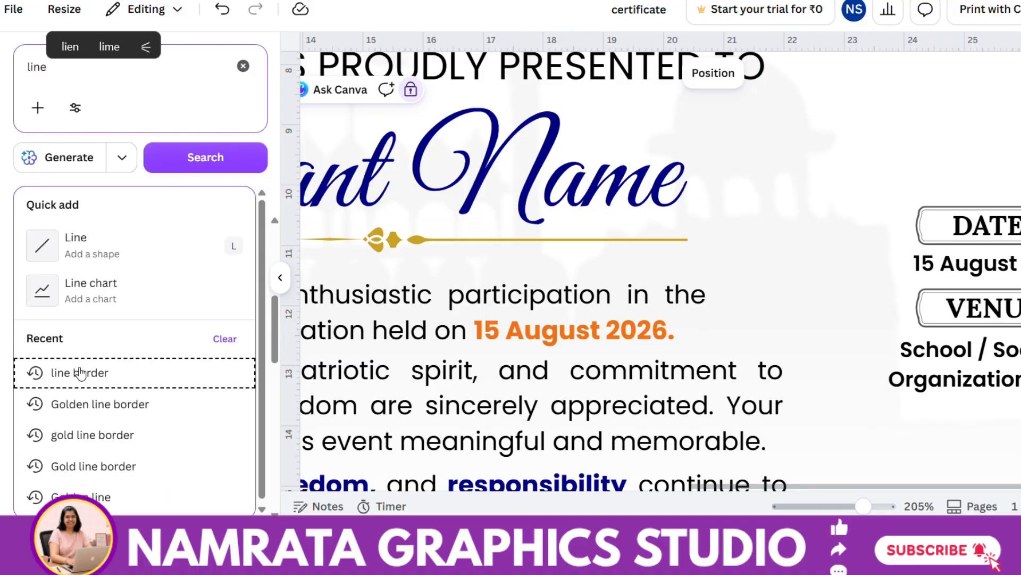
pyautogui.click(79, 374)
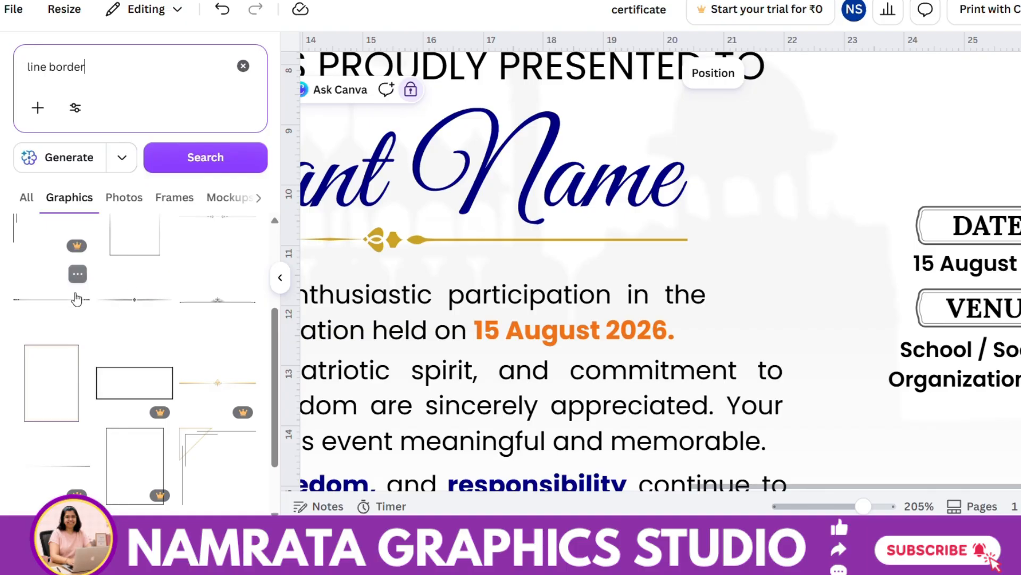
pyautogui.click(76, 299)
pyautogui.click(280, 277)
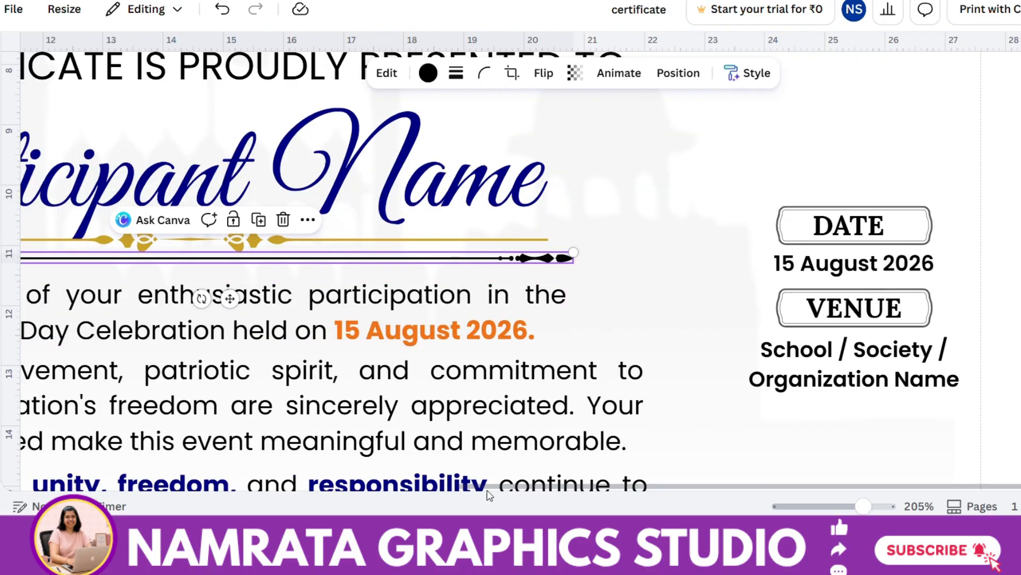
# Shrink the ornamental line, turn it upright and place it to the left of the "DATE" and "VENUE" frames.
pyautogui.moveTo(532, 261); pyautogui.dragTo(686, 314)
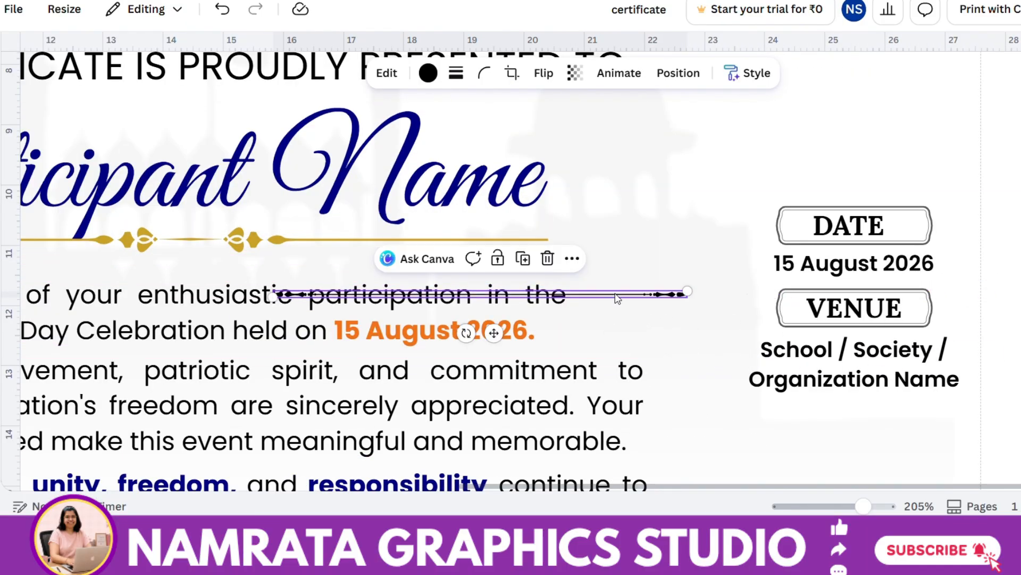
pyautogui.moveTo(616, 295); pyautogui.dragTo(908, 287)
pyautogui.moveTo(762, 324); pyautogui.dragTo(741, 285)
pyautogui.moveTo(777, 196); pyautogui.dragTo(728, 198)
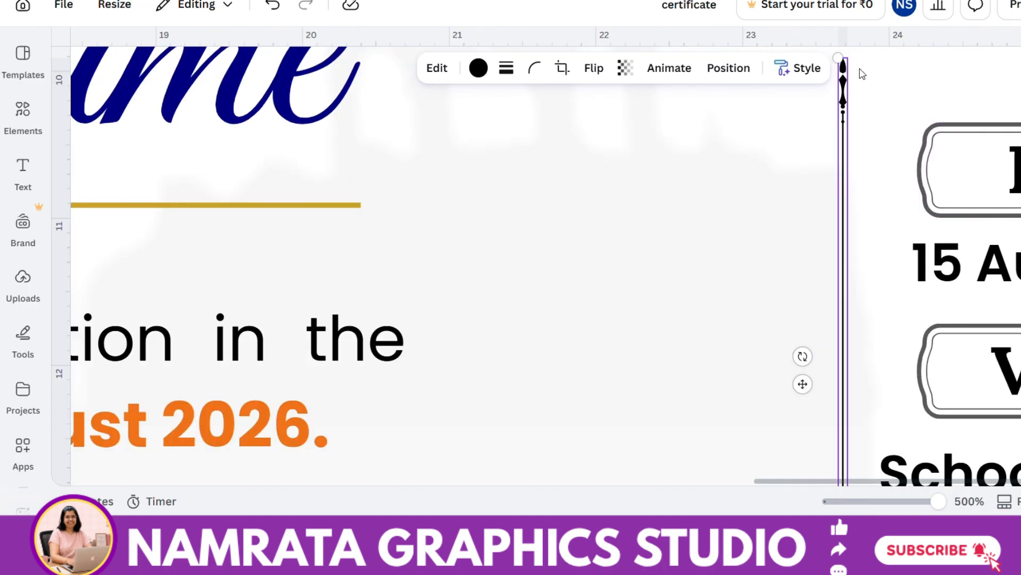
# Shorten the upright ornamental line and position it to span from above "DATE" to below the organization name.
pyautogui.moveTo(843, 60); pyautogui.dragTo(847, 205)
pyautogui.moveTo(845, 279); pyautogui.dragTo(824, 138)
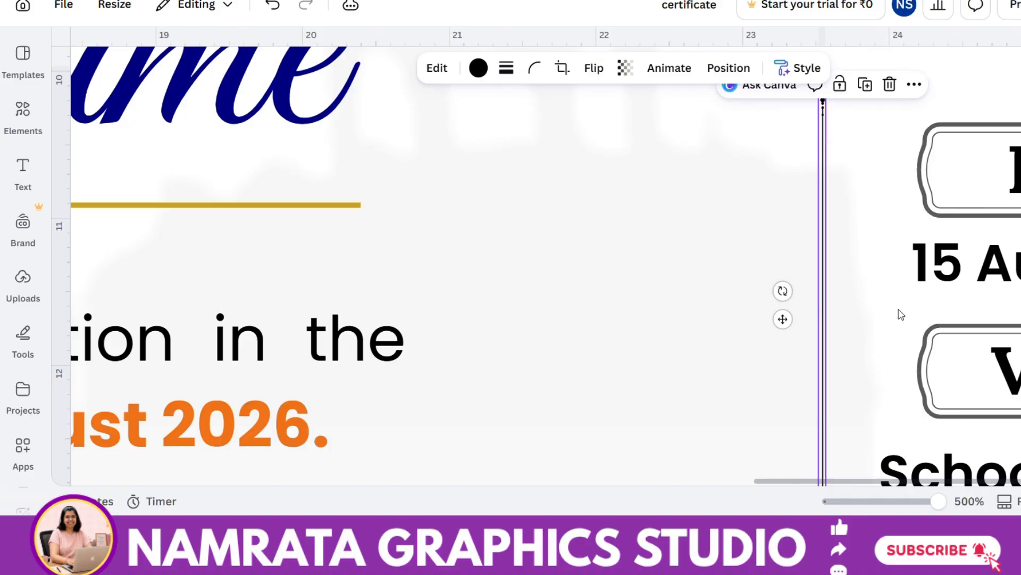
pyautogui.moveTo(939, 501); pyautogui.dragTo(920, 502)
pyautogui.moveTo(727, 436); pyautogui.dragTo(710, 461)
# Duplicate the upright ornamental line and place the copy on the right side of the date and venue details.
pyautogui.hotkey('ctrl', 'd')
pyautogui.moveTo(760, 229); pyautogui.dragTo(1020, 235)
pyautogui.click(1018, 186)
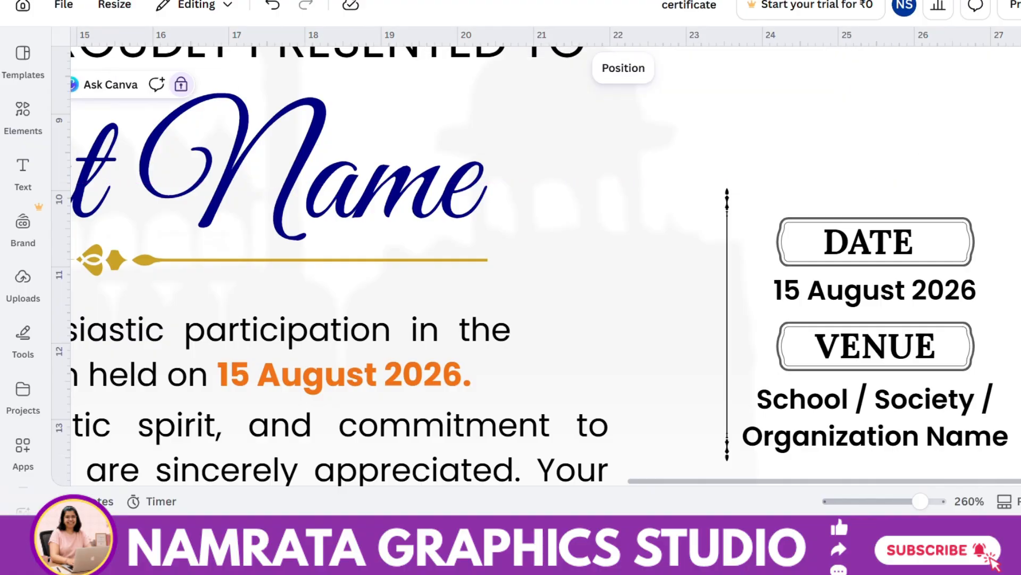
pyautogui.moveTo(920, 501); pyautogui.dragTo(885, 501)
pyautogui.scroll(-2, 868, 410)
pyautogui.moveTo(886, 416); pyautogui.dragTo(380, 370)
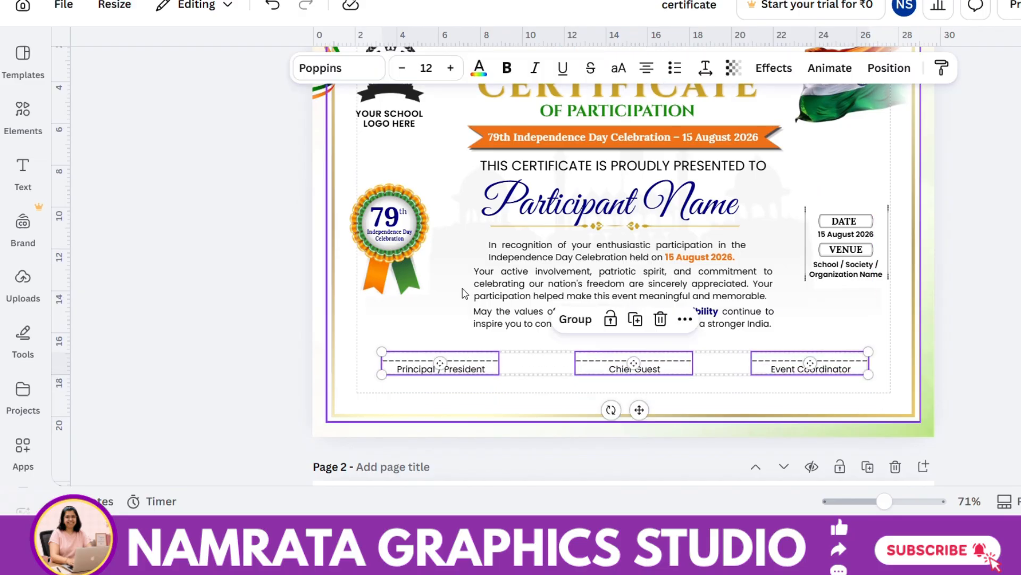
pyautogui.click(278, 6)
pyautogui.click(278, 7)
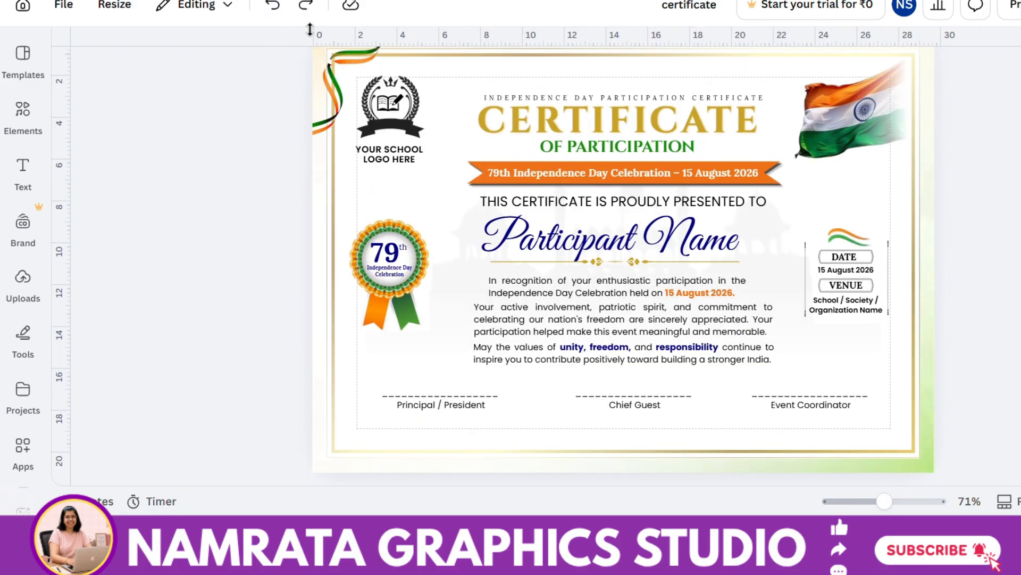
pyautogui.click(281, 10)
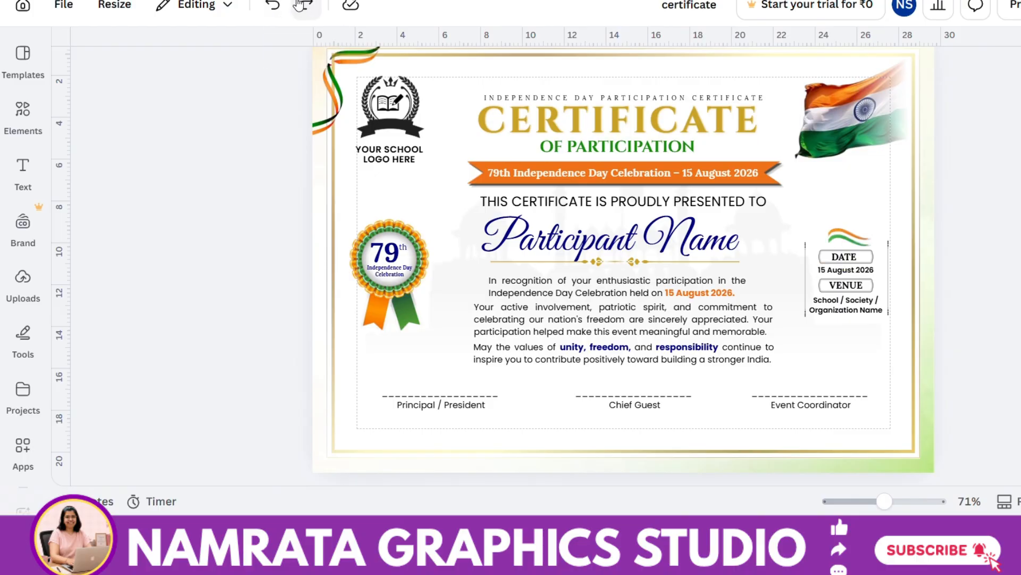
# Move the wavy tricolour ribbon to the certificate's lower-left corner and reduce its size.
pyautogui.moveTo(632, 283)
pyautogui.mouseDown()
pyautogui.moveTo(431, 401)
pyautogui.moveTo(445, 366)
pyautogui.moveTo(655, 445)
pyautogui.mouseUp()
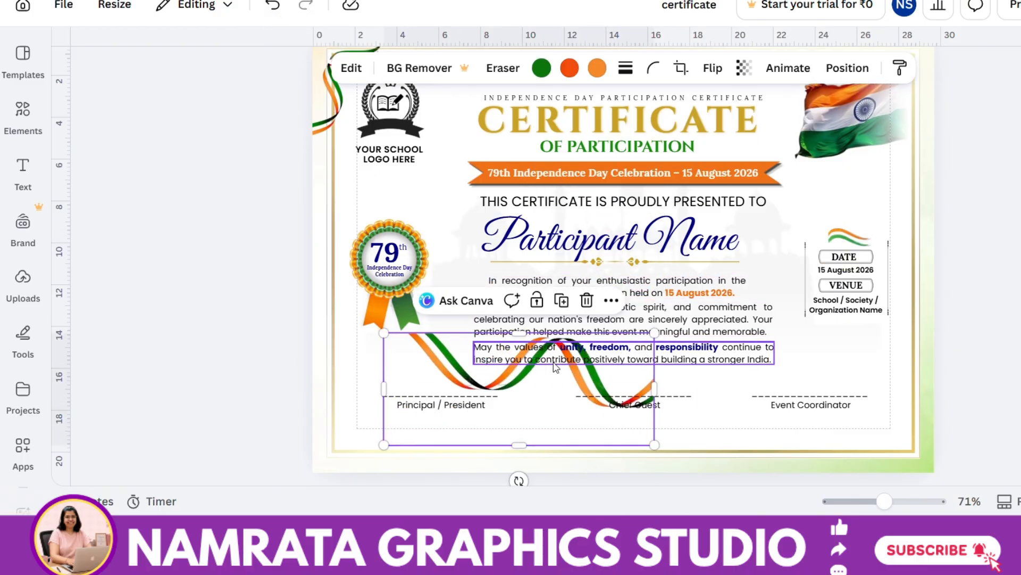
pyautogui.moveTo(449, 388); pyautogui.dragTo(247, 463)
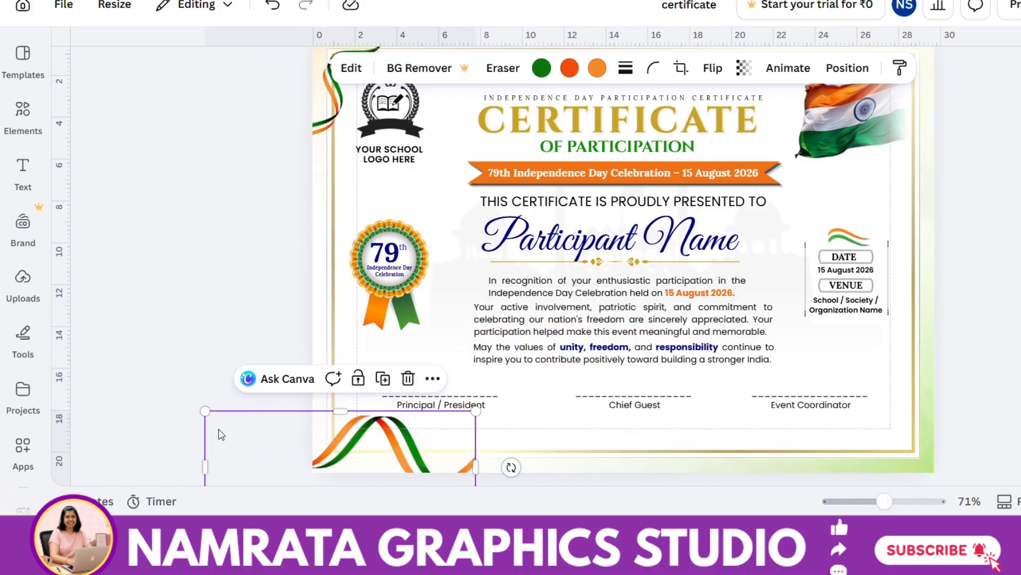
pyautogui.moveTo(214, 428); pyautogui.dragTo(324, 404)
pyautogui.moveTo(384, 467); pyautogui.dragTo(358, 432)
# Adjust the ribbon's size, orientation and position so its waves run from the left edge along the lower-left corner.
pyautogui.moveTo(452, 420); pyautogui.dragTo(740, 298)
pyautogui.moveTo(611, 329); pyautogui.dragTo(513, 390)
pyautogui.moveTo(643, 360); pyautogui.dragTo(517, 426)
pyautogui.moveTo(449, 430); pyautogui.dragTo(468, 444)
pyautogui.moveTo(571, 417); pyautogui.dragTo(496, 424)
pyautogui.moveTo(232, 395); pyautogui.dragTo(285, 402)
pyautogui.moveTo(310, 440); pyautogui.dragTo(293, 426)
pyautogui.click(423, 376)
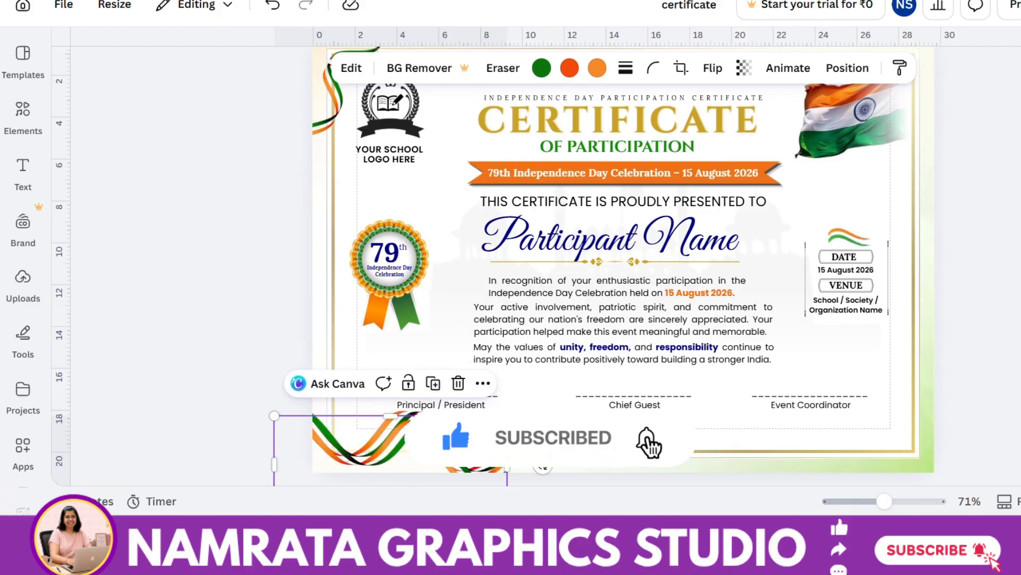
# Copy the wavy ribbon, flip the copy horizontally and fit it slightly smaller into the certificate's lower-right corner.
pyautogui.moveTo(415, 442); pyautogui.dragTo(609, 415)
pyautogui.click(713, 67)
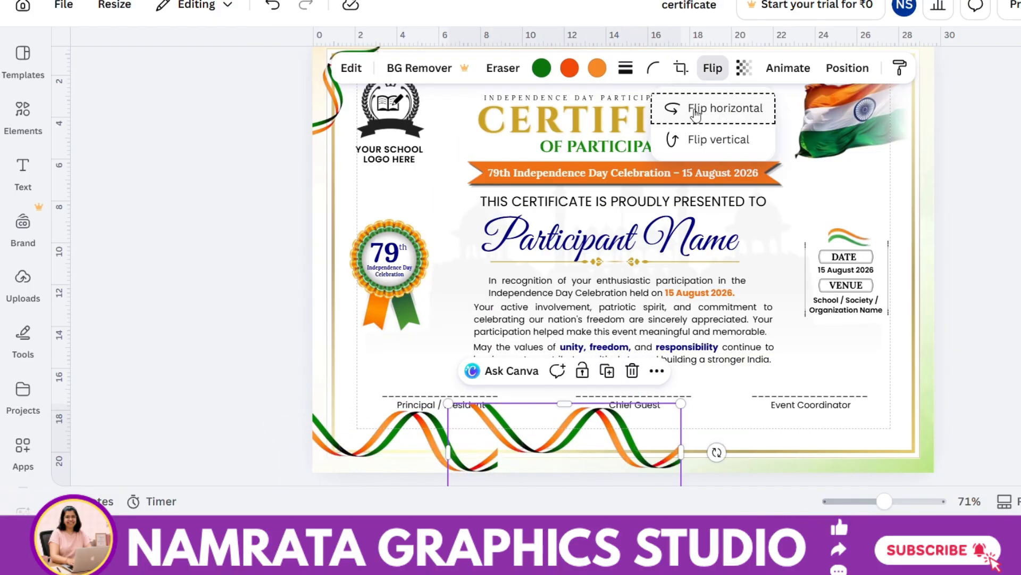
pyautogui.click(695, 112)
pyautogui.moveTo(482, 439); pyautogui.dragTo(784, 447)
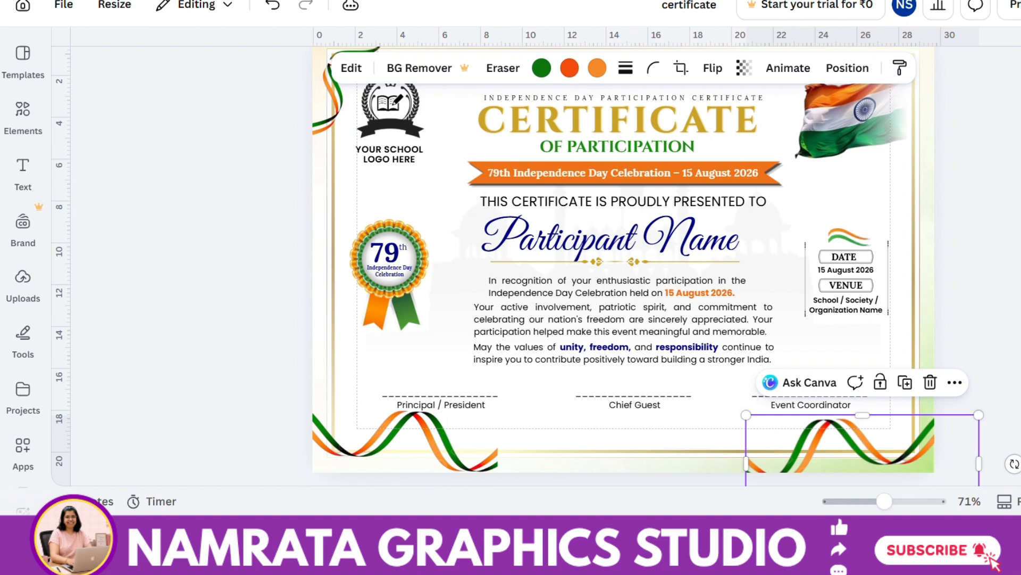
pyautogui.moveTo(979, 414); pyautogui.dragTo(947, 423)
pyautogui.click(980, 394)
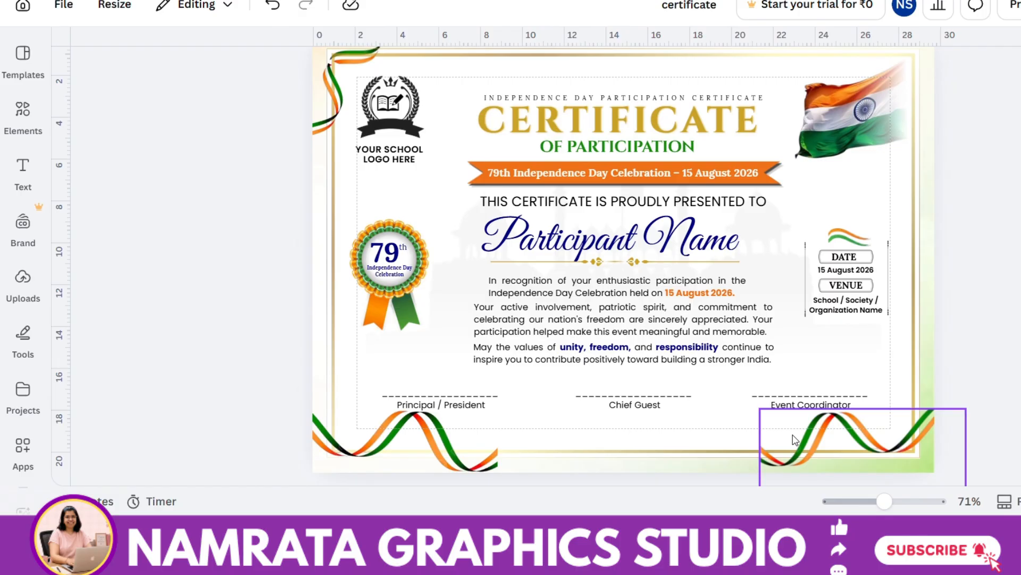
# Insert a rounded rectangle and stretch it along the certificate's bottom edge between the two ribbons.
pyautogui.click(23, 170)
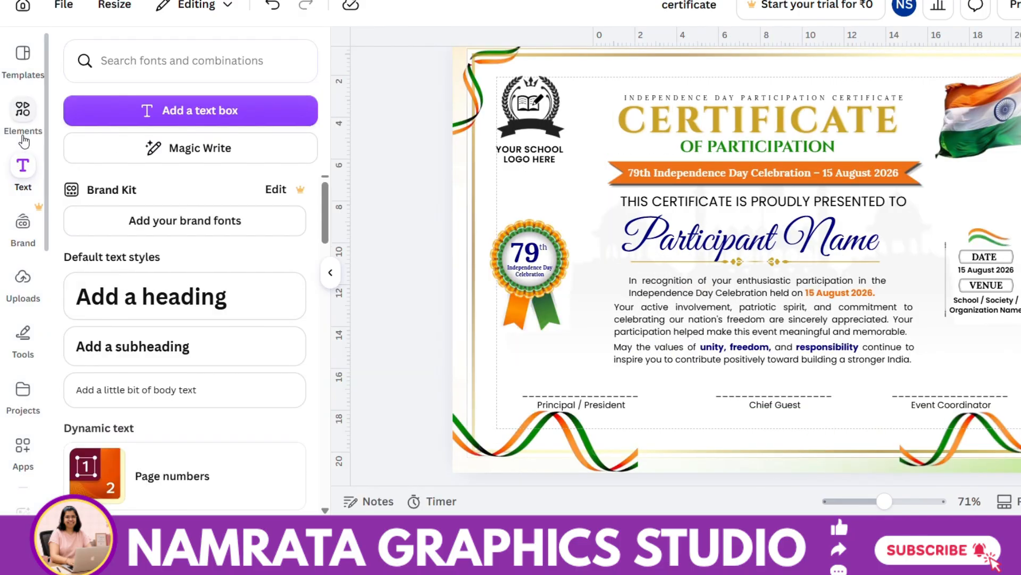
pyautogui.click(23, 111)
pyautogui.click(293, 61)
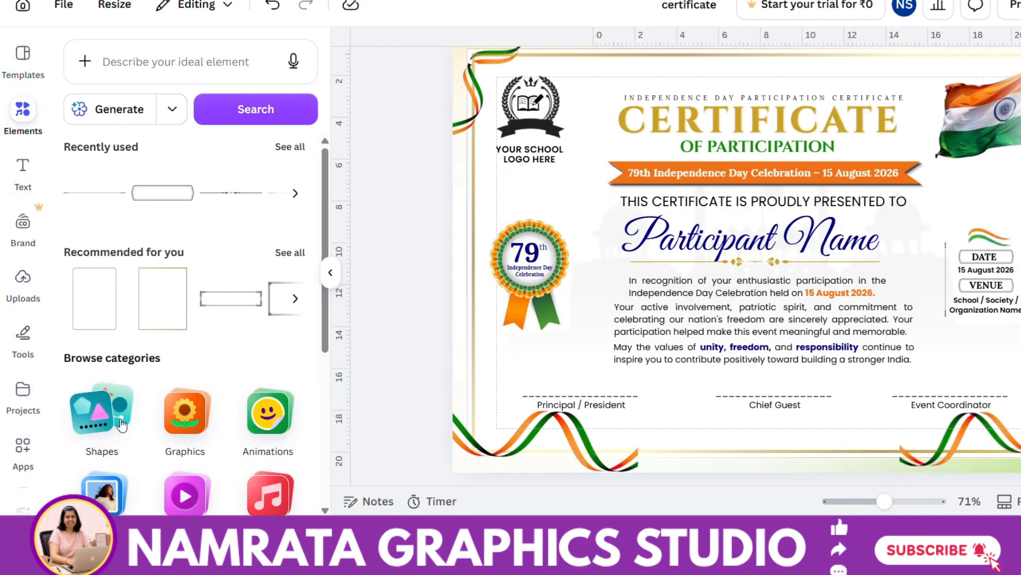
pyautogui.click(101, 412)
pyautogui.click(135, 213)
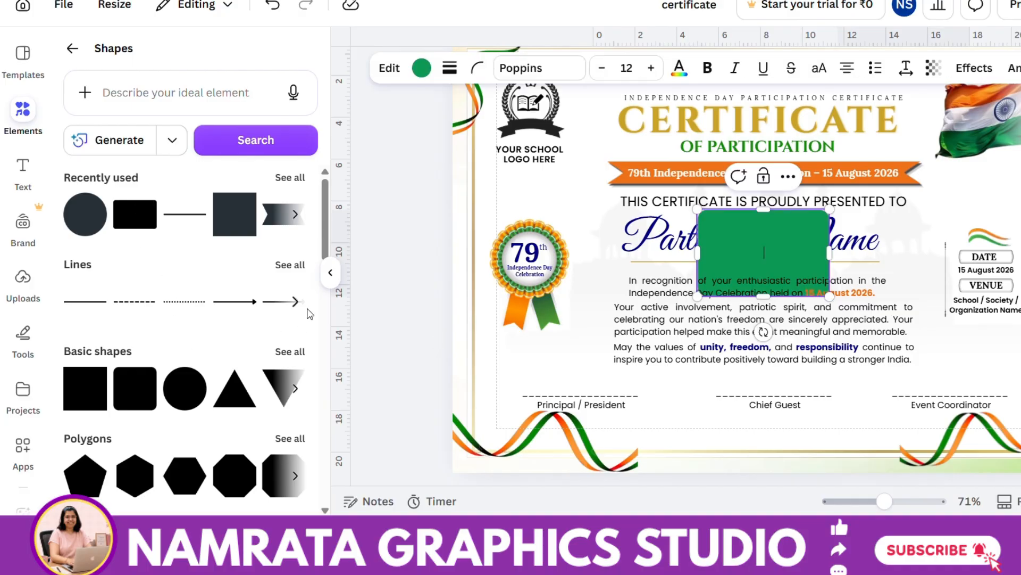
pyautogui.click(330, 272)
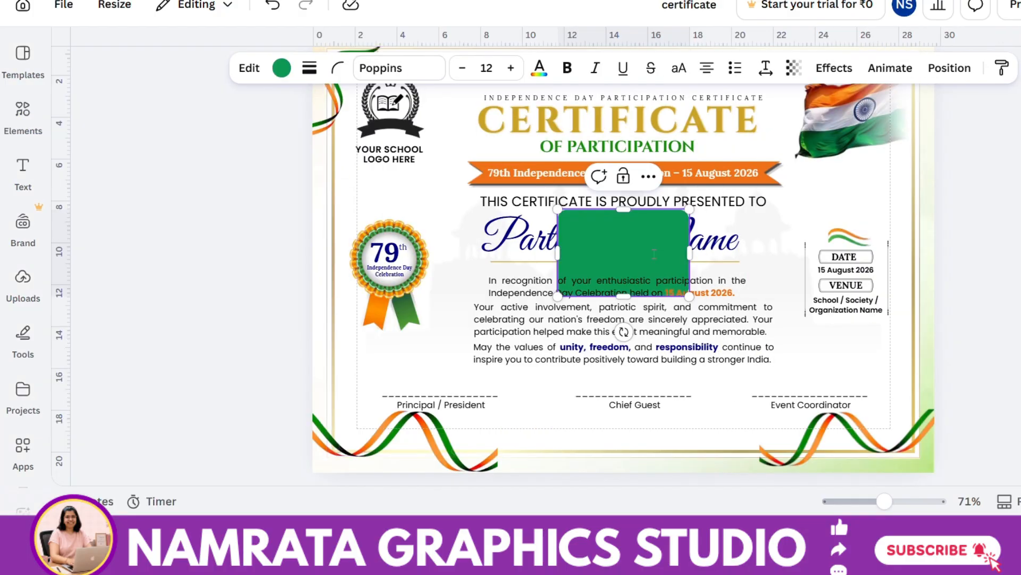
pyautogui.moveTo(655, 254); pyautogui.dragTo(764, 450)
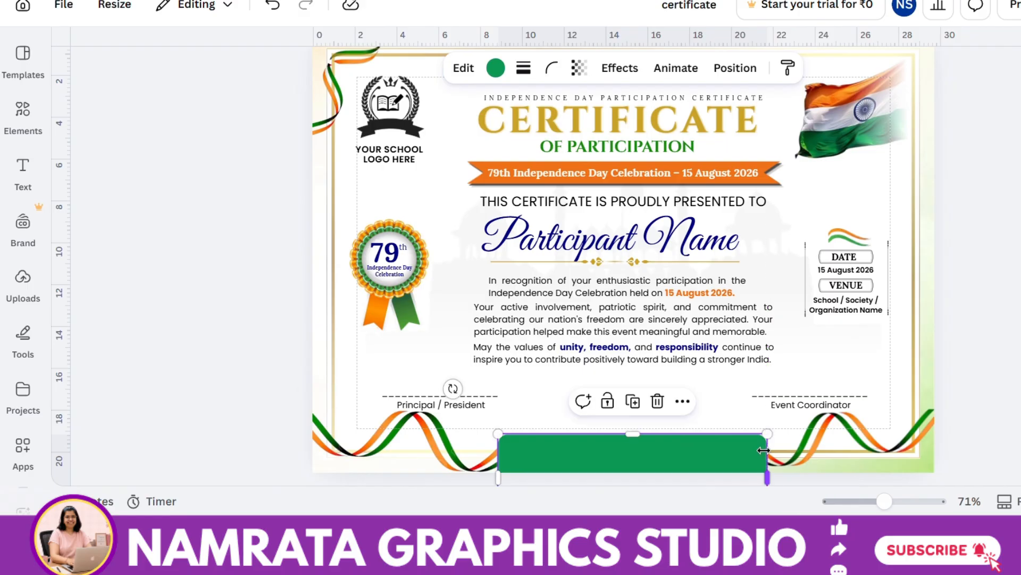
# Fill the rounded rectangle with white #ffffff and fit it as a low strip covering the border between the ribbons.
pyautogui.click(492, 73)
pyautogui.click(153, 208)
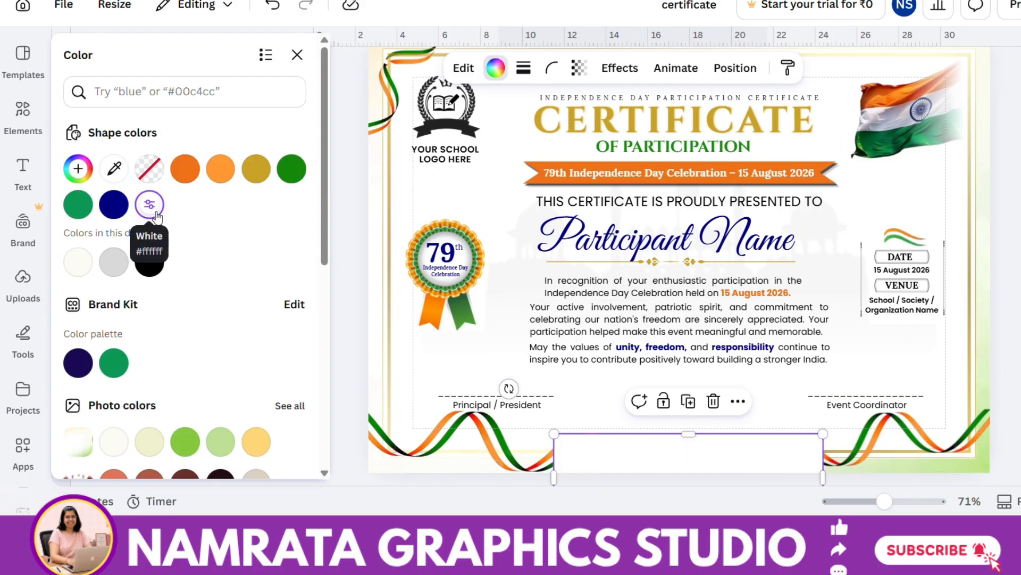
pyautogui.click(296, 53)
pyautogui.moveTo(702, 436)
pyautogui.mouseDown()
pyautogui.moveTo(700, 464)
pyautogui.moveTo(692, 426)
pyautogui.moveTo(680, 442)
pyautogui.moveTo(701, 452)
pyautogui.mouseUp()
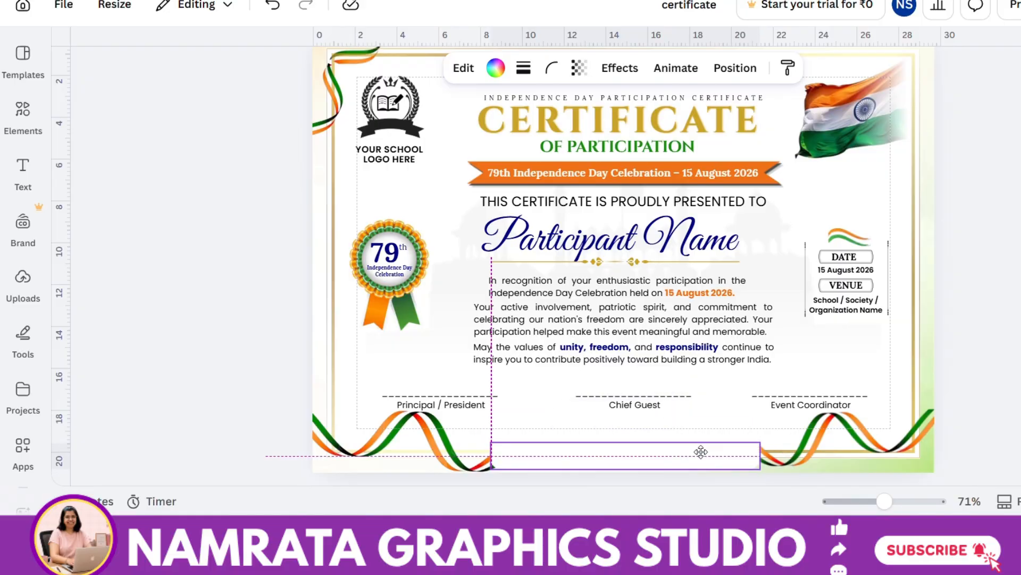
pyautogui.click(741, 376)
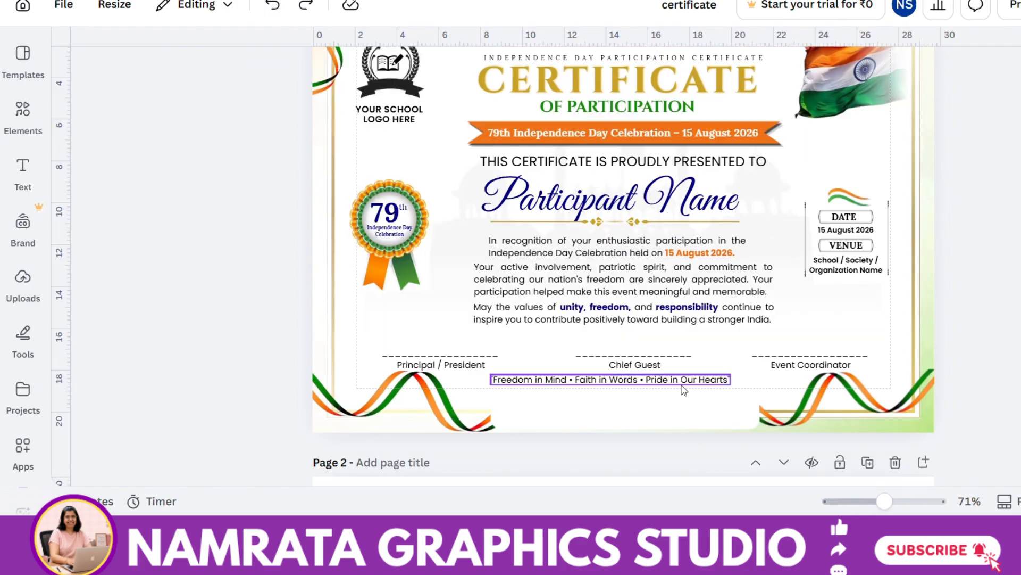
# Place the "Freedom in Mind • Faith in Words • Pride in Our Hearts" slogan on the white strip and nudge the strip slightly up.
pyautogui.moveTo(683, 390); pyautogui.dragTo(693, 423)
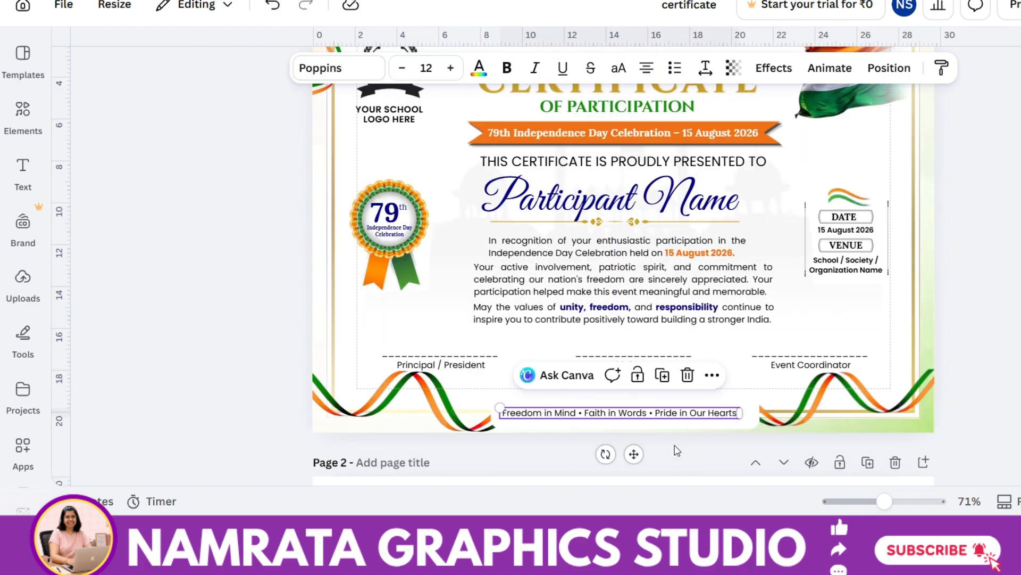
pyautogui.moveTo(878, 507); pyautogui.dragTo(891, 506)
pyautogui.scroll(-3, 876, 430)
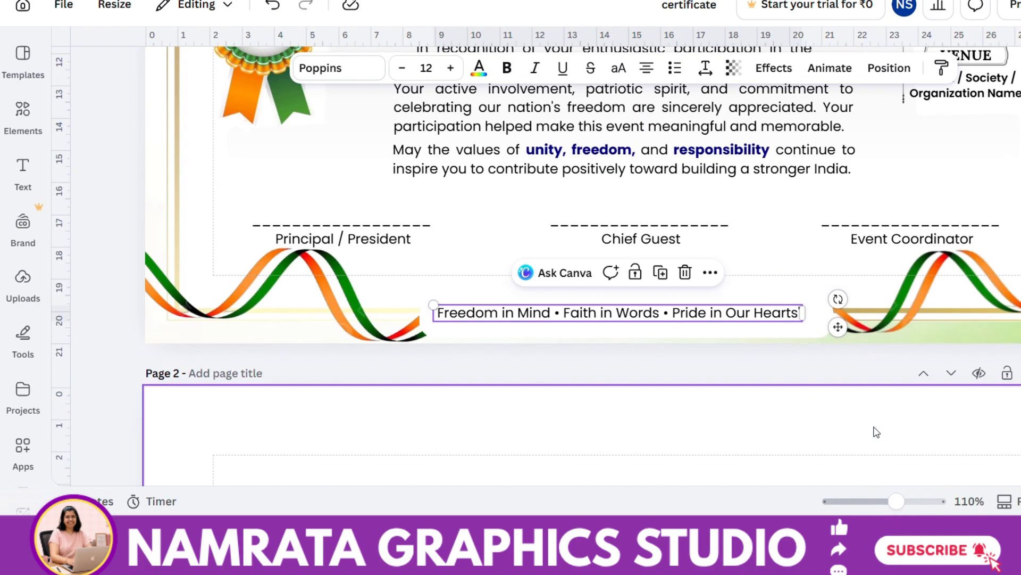
pyautogui.click(804, 334)
pyautogui.moveTo(729, 337); pyautogui.dragTo(729, 334)
pyautogui.click(728, 318)
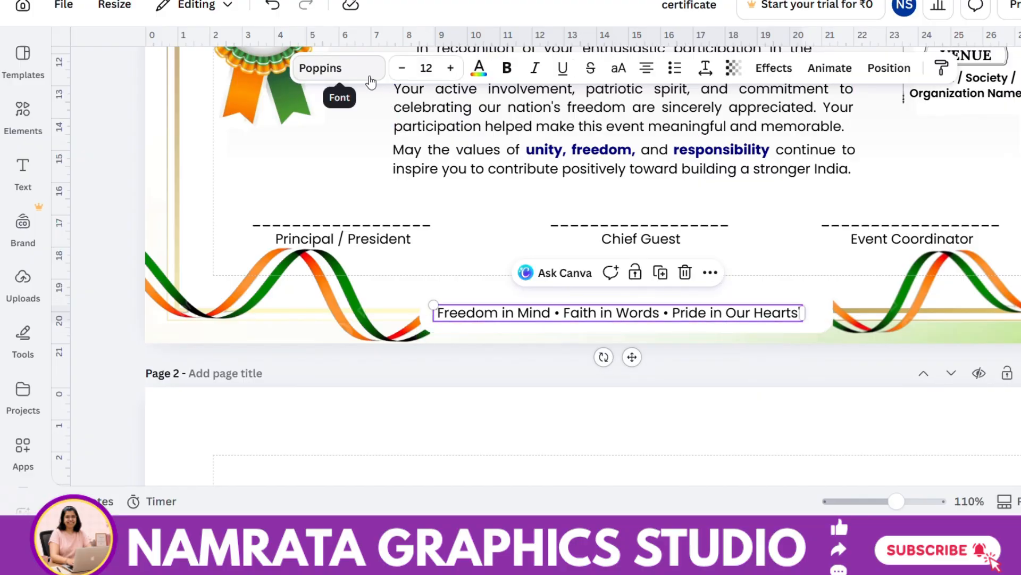
# Set the slogan in Montserrat Medium and color it gold.
pyautogui.click(335, 69)
pyautogui.scroll(3, 227, 374)
pyautogui.click(228, 370)
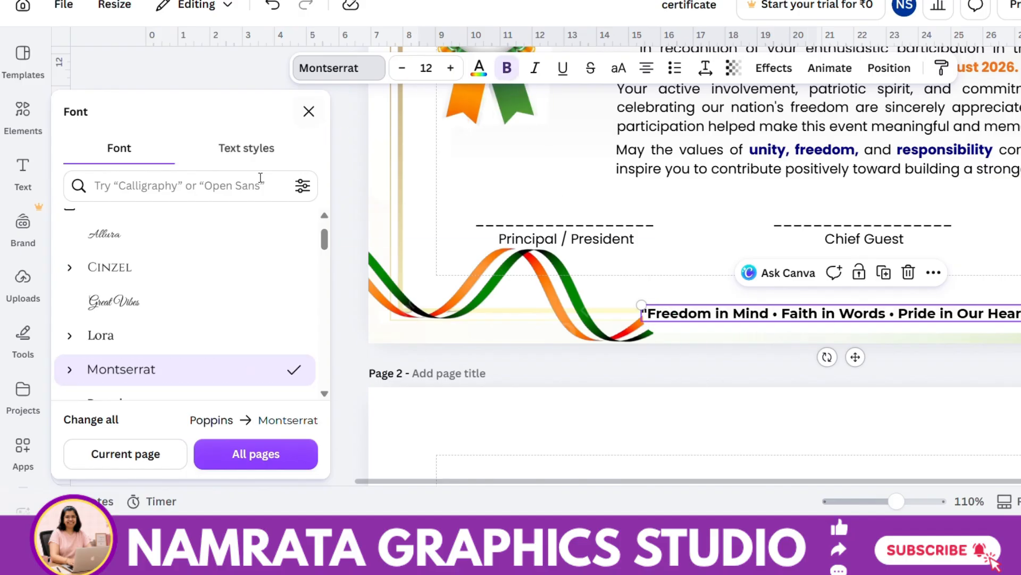
pyautogui.click(69, 369)
pyautogui.click(154, 319)
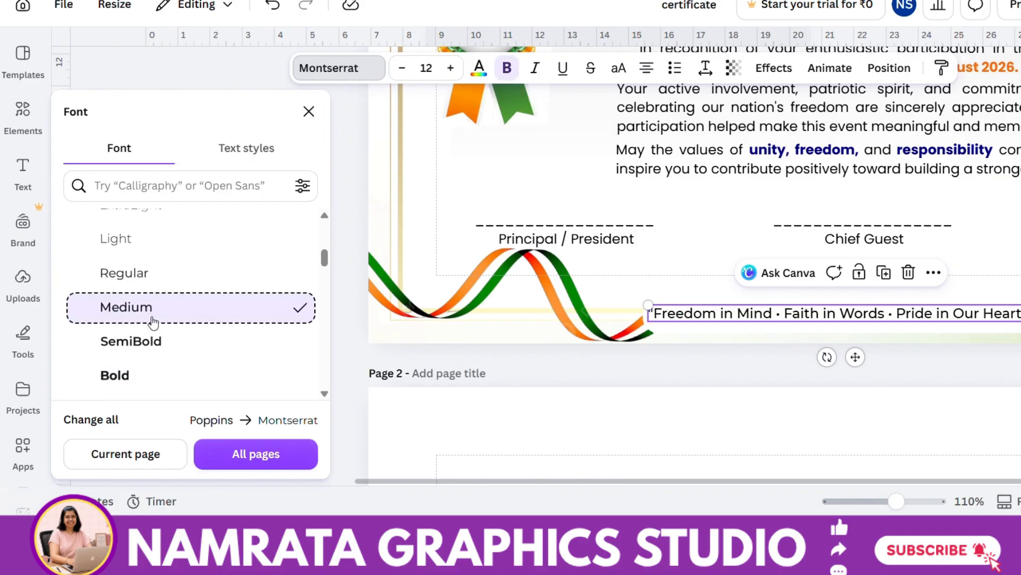
pyautogui.click(477, 72)
pyautogui.click(219, 226)
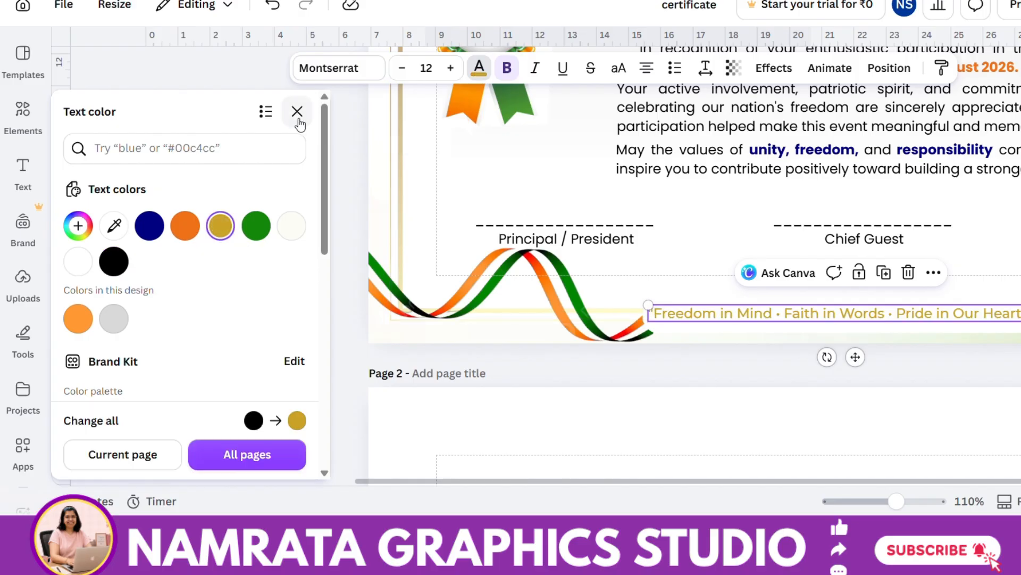
pyautogui.click(297, 111)
pyautogui.click(118, 251)
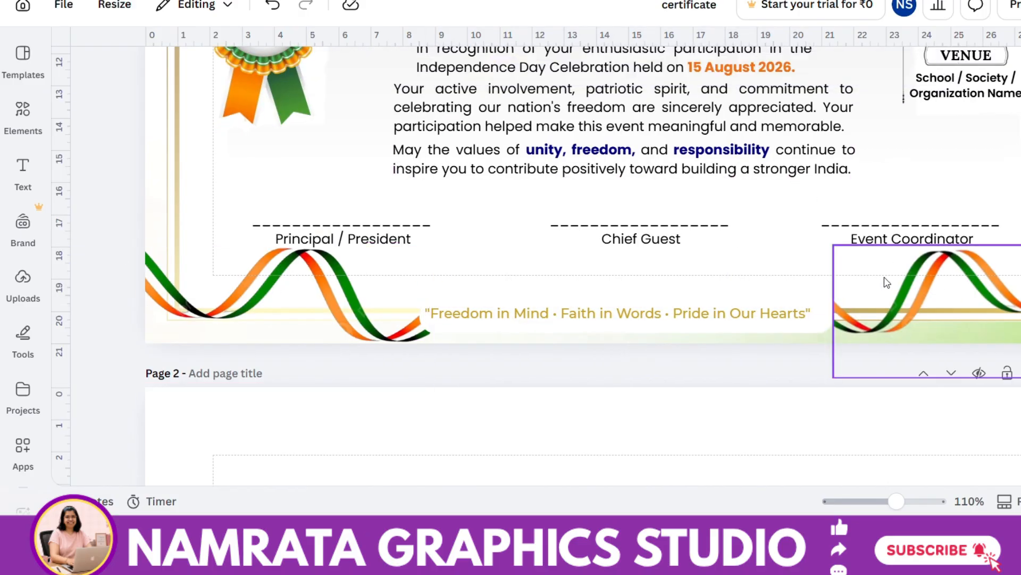
# Raise the "Event Coordinator" and "Principal / President" signature blocks slightly to clear the ribbons.
pyautogui.moveTo(923, 233); pyautogui.dragTo(928, 229)
pyautogui.click(383, 239)
pyautogui.moveTo(384, 238); pyautogui.dragTo(385, 234)
pyautogui.click(534, 358)
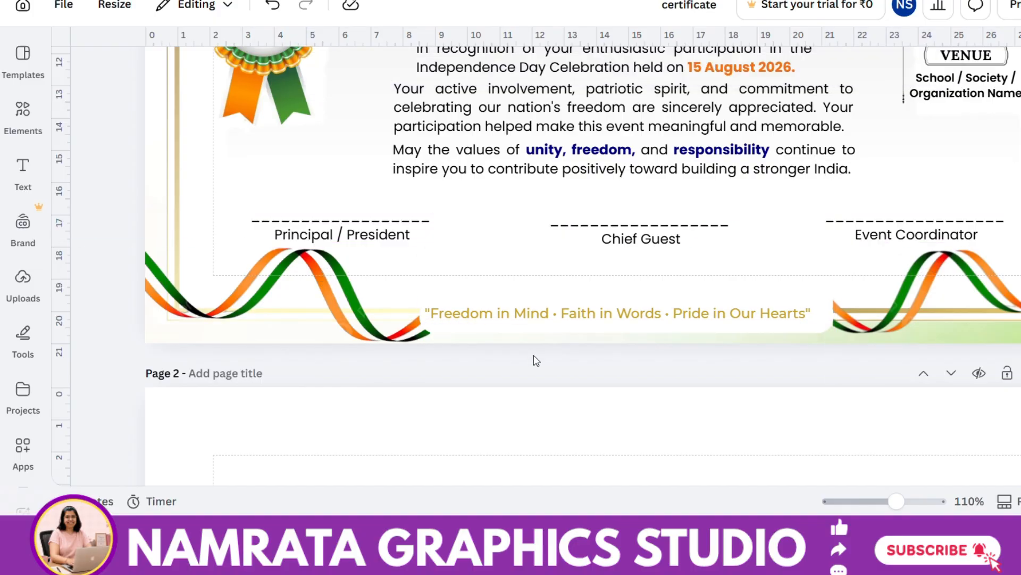
pyautogui.scroll(5, 533, 358)
pyautogui.moveTo(888, 506)
pyautogui.mouseDown()
pyautogui.moveTo(862, 503)
pyautogui.moveTo(878, 502)
pyautogui.mouseUp()
pyautogui.scroll(3, 900, 335)
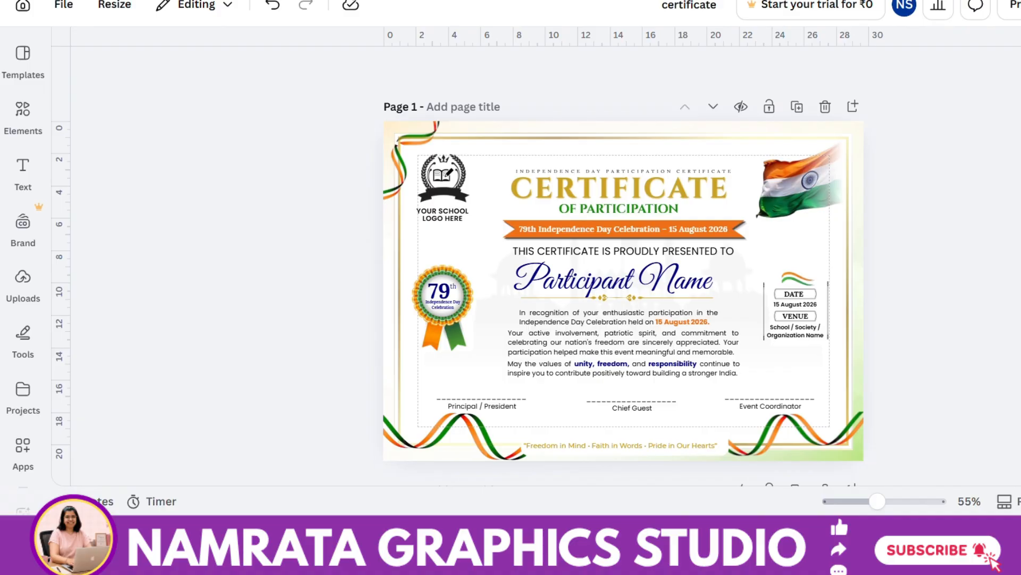
# Search the element graphics for "garland" and add the wavy orange flower garland to the certificate.
pyautogui.click(16, 124)
pyautogui.click(71, 48)
pyautogui.click(128, 63)
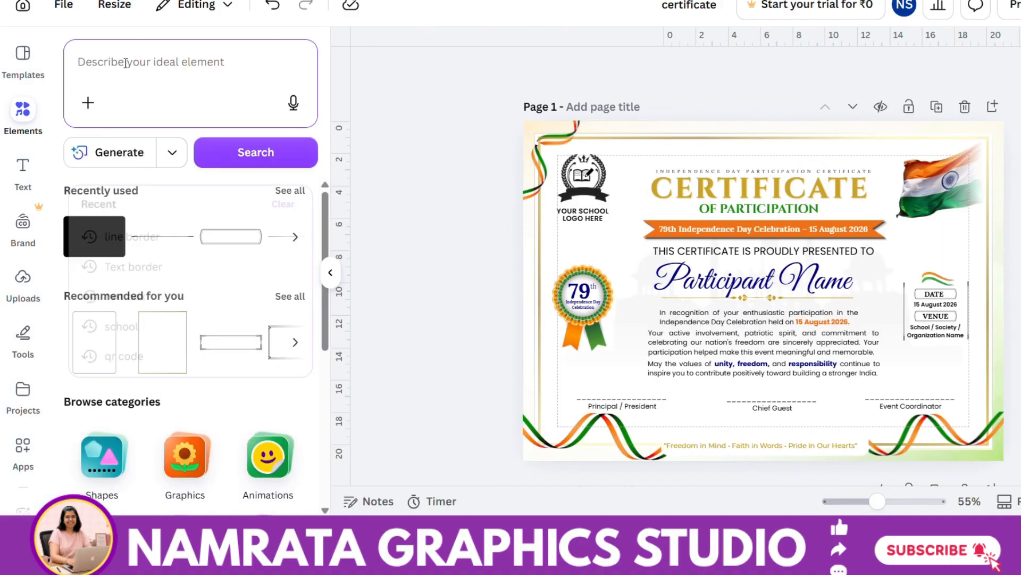
pyautogui.write('garl')
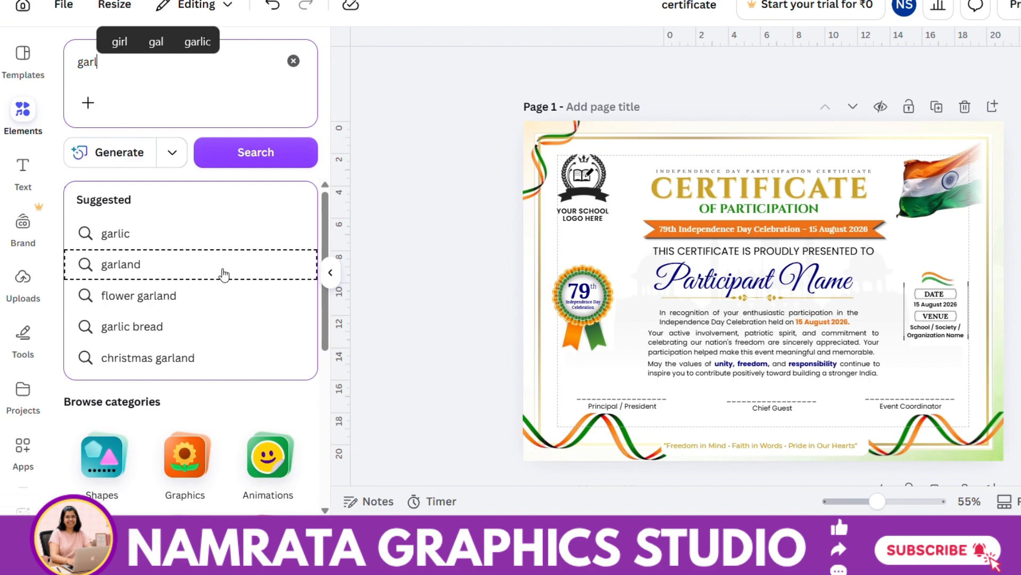
pyautogui.click(223, 274)
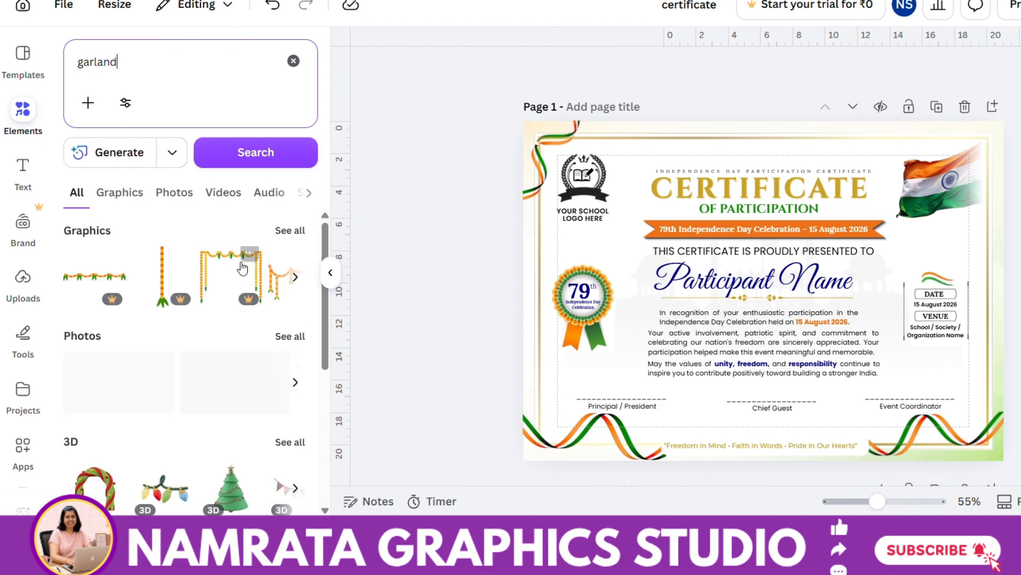
pyautogui.click(277, 232)
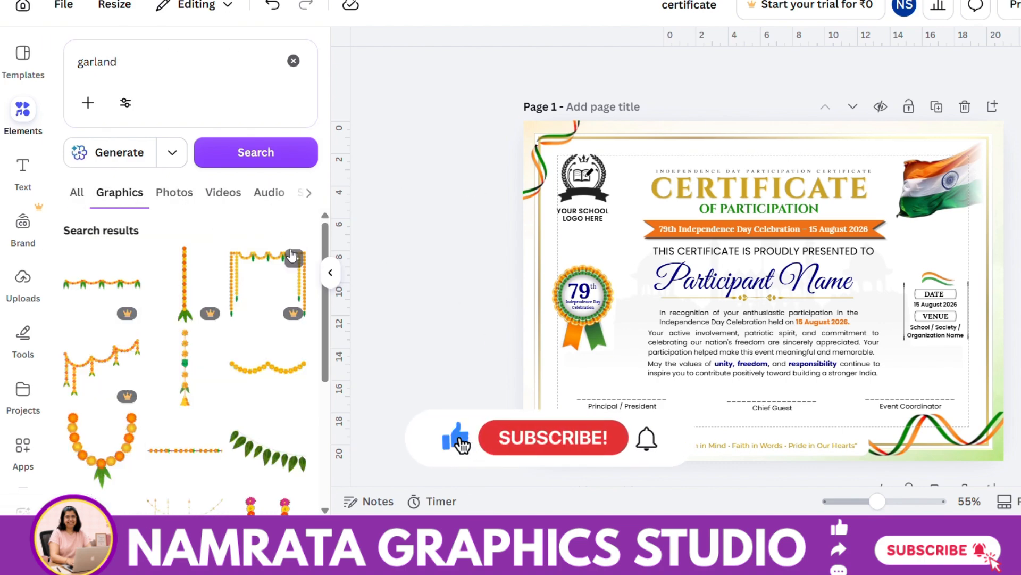
pyautogui.scroll(-4, 286, 268)
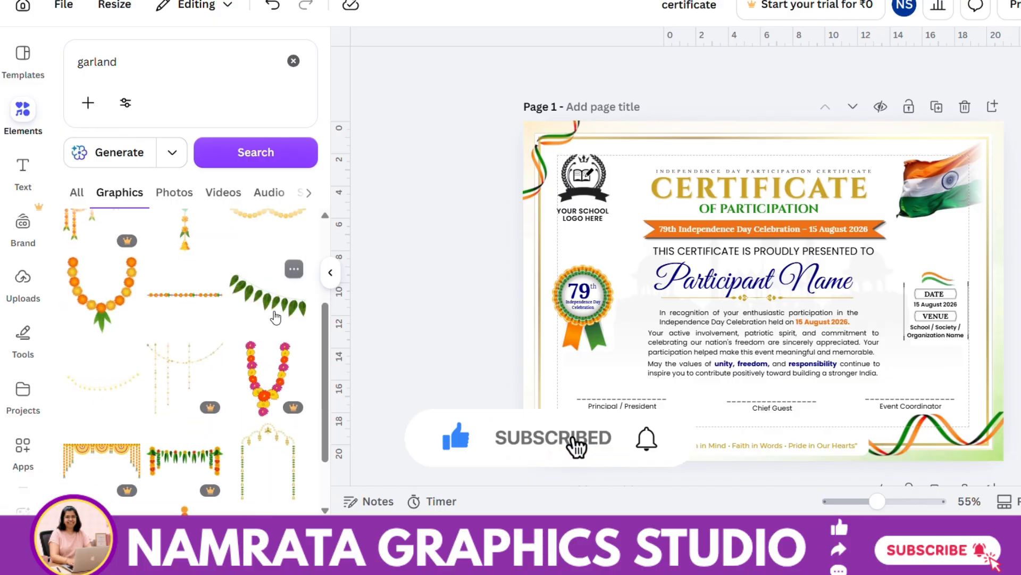
pyautogui.scroll(-1, 278, 319)
pyautogui.click(103, 389)
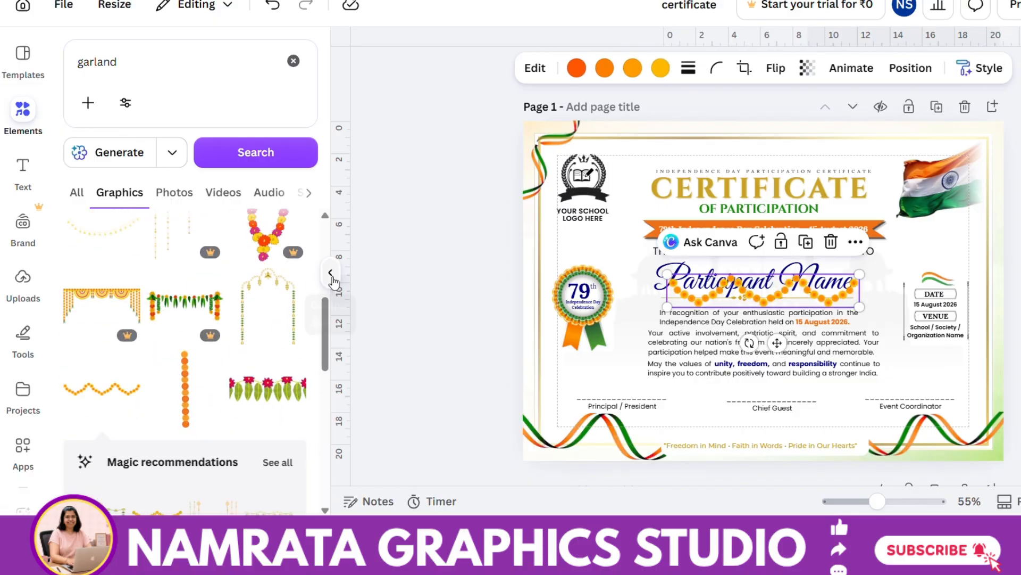
# Shrink the garland into the certificate's upper-left corner and place duplicates of it in a row along the top edge.
pyautogui.click(332, 275)
pyautogui.moveTo(718, 303); pyautogui.dragTo(414, 160)
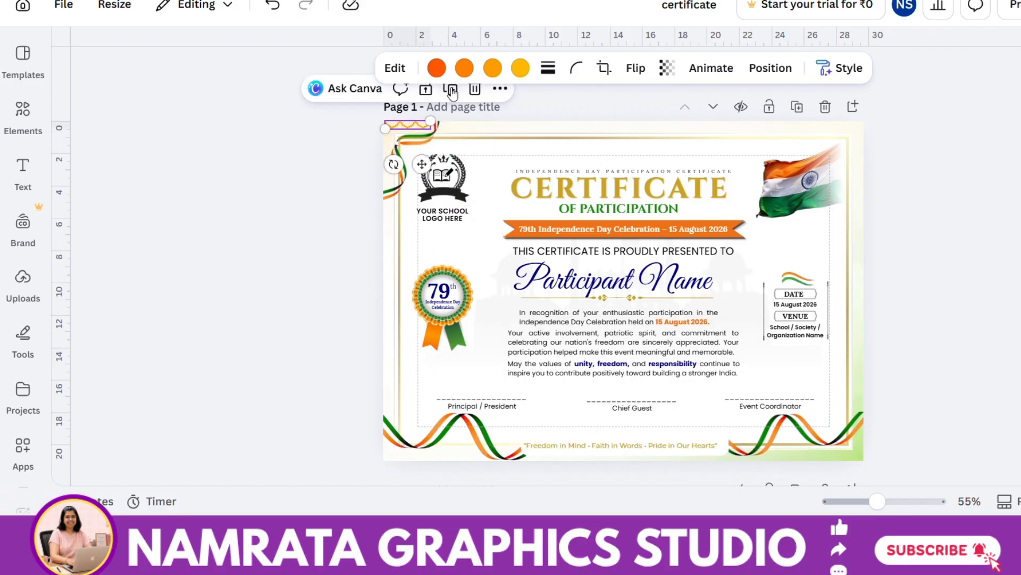
pyautogui.click(452, 91)
pyautogui.moveTo(426, 164); pyautogui.dragTo(513, 157)
pyautogui.click(507, 93)
pyautogui.moveTo(515, 162); pyautogui.dragTo(558, 163)
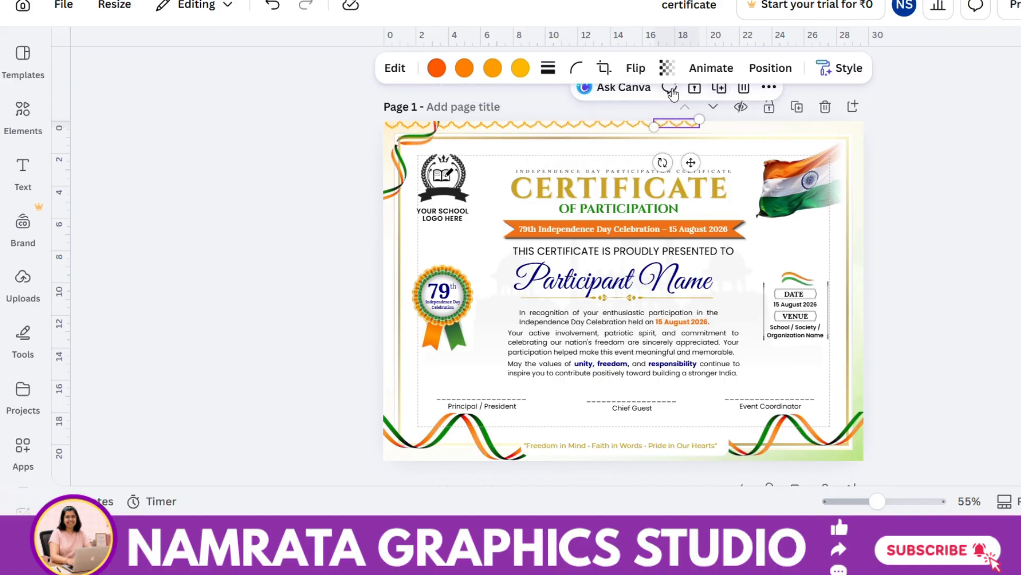
# Nudge the garland pieces along the top edge so their ends join into one continuous wave.
pyautogui.moveTo(878, 501); pyautogui.dragTo(902, 501)
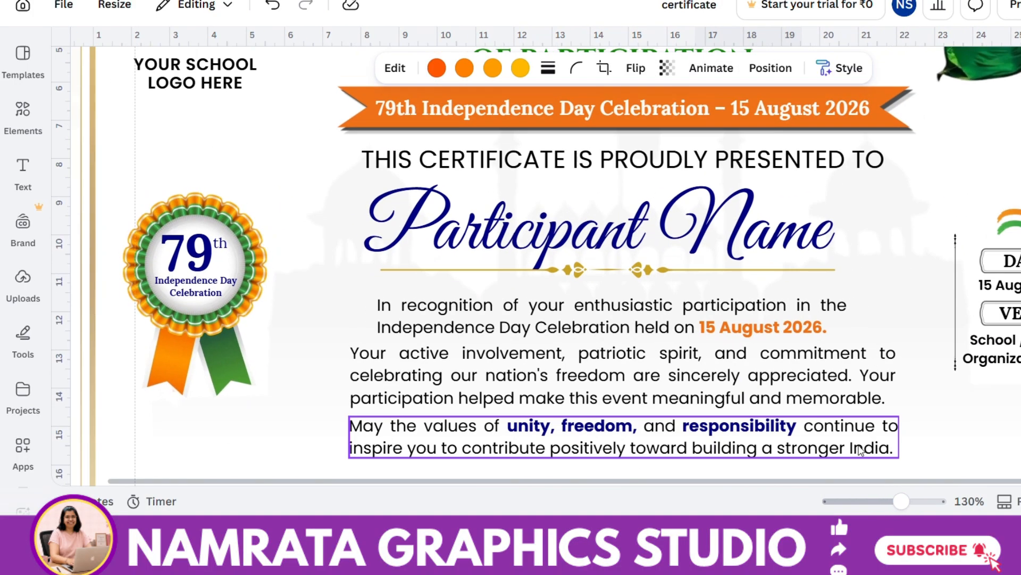
pyautogui.scroll(5, 857, 449)
pyautogui.moveTo(209, 125); pyautogui.dragTo(194, 126)
pyautogui.moveTo(317, 139); pyautogui.dragTo(310, 139)
pyautogui.moveTo(424, 139); pyautogui.dragTo(420, 140)
pyautogui.moveTo(540, 140); pyautogui.dragTo(540, 136)
pyautogui.moveTo(632, 137); pyautogui.dragTo(627, 135)
pyautogui.click(730, 139)
pyautogui.moveTo(730, 134); pyautogui.dragTo(734, 139)
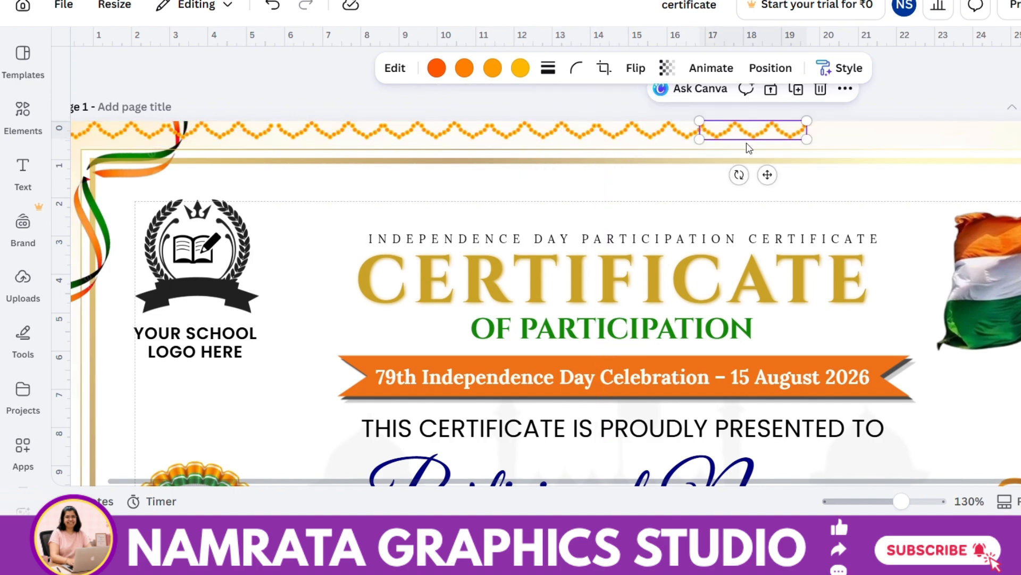
# Duplicate the last four garland pieces together and place the copies end to end up to the certificate's right edge.
pyautogui.moveTo(873, 99); pyautogui.dragTo(384, 143)
pyautogui.click(617, 103)
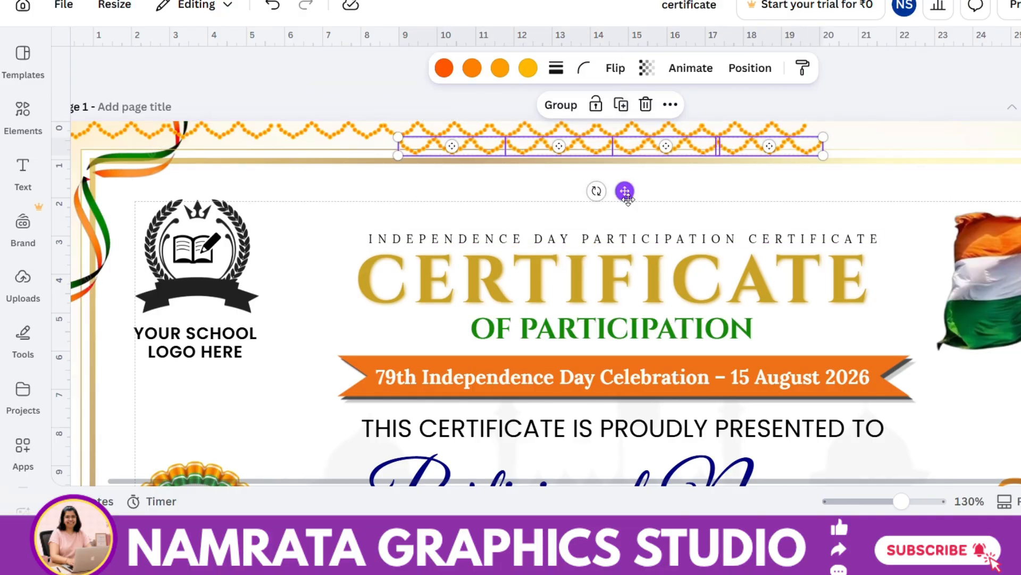
pyautogui.moveTo(625, 190); pyautogui.dragTo(1019, 175)
pyautogui.moveTo(944, 481); pyautogui.dragTo(970, 484)
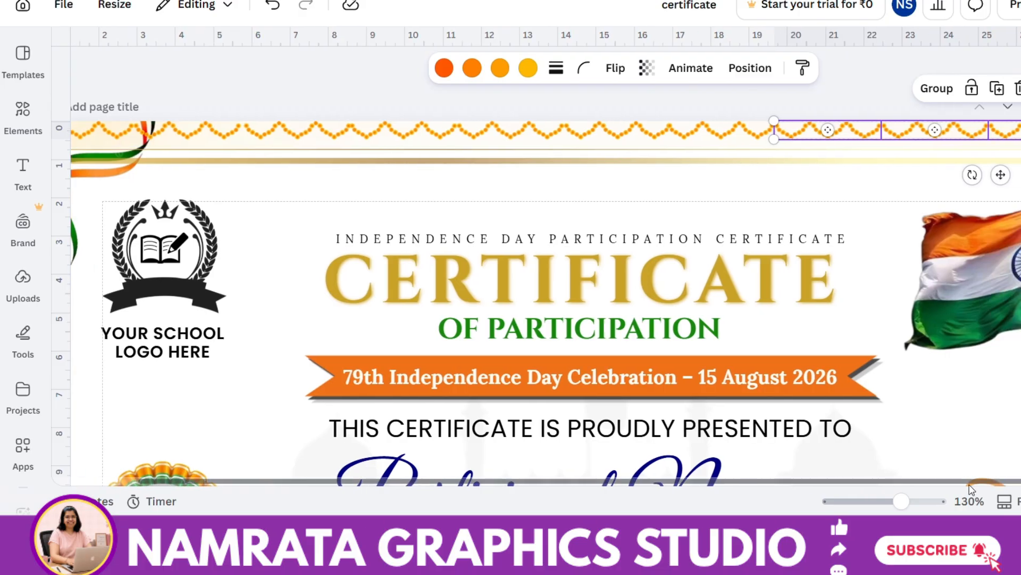
pyautogui.moveTo(901, 501); pyautogui.dragTo(877, 501)
pyautogui.click(953, 356)
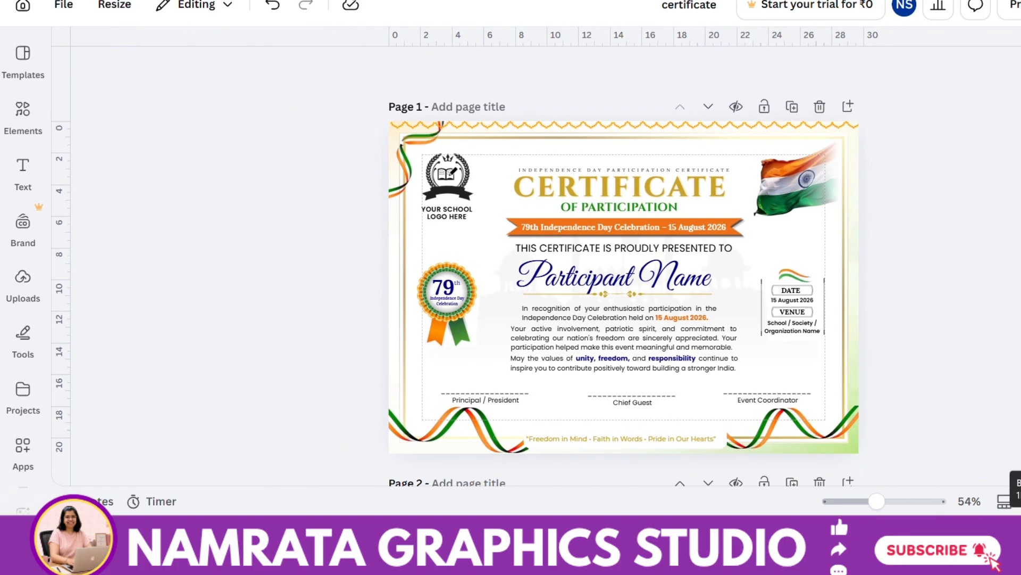